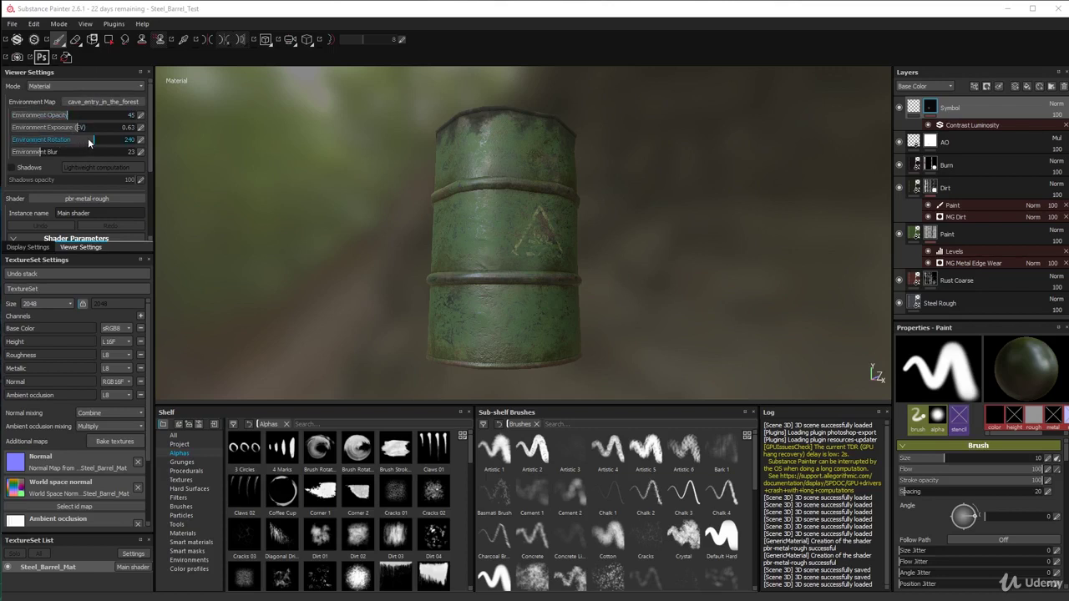
Rotate the environment lighting around the finished green barrel, ending with an Environment Rotation of 263
drag(89, 144, 73, 141)
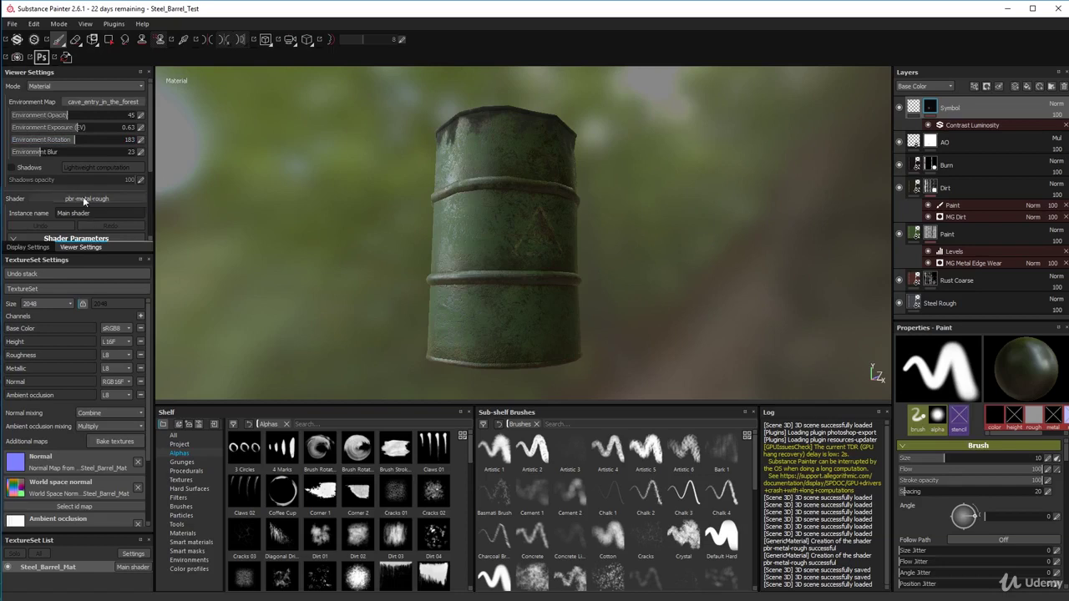
drag(71, 141, 126, 144)
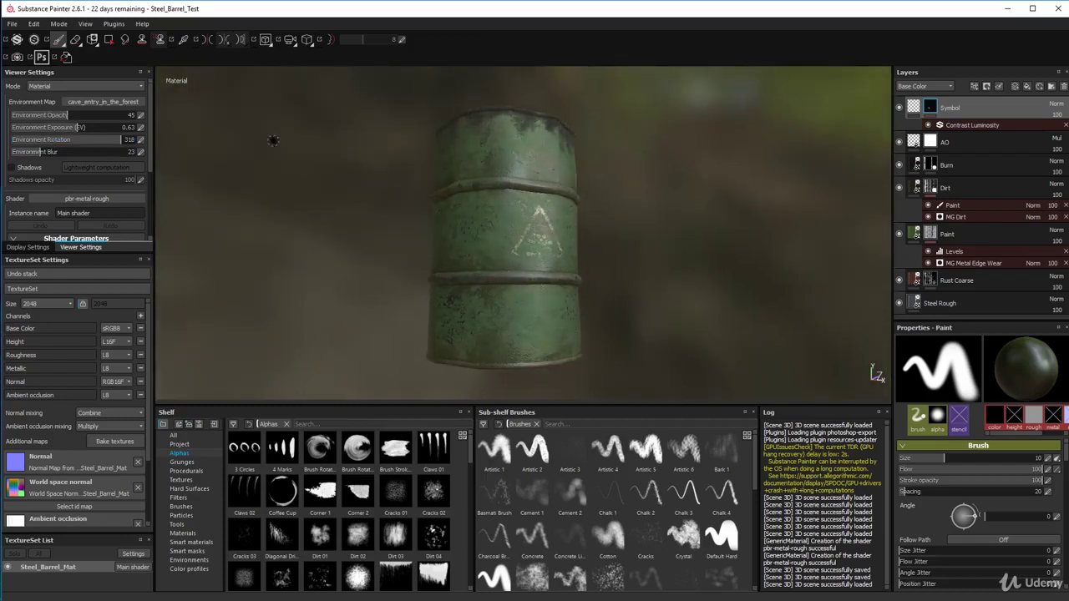
drag(122, 142, 101, 138)
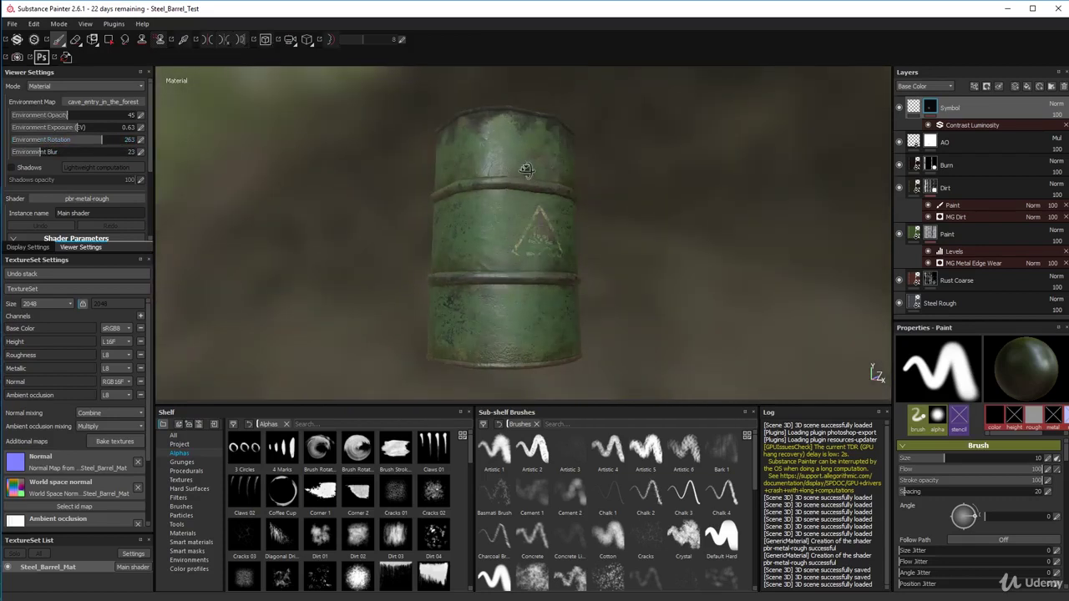
Examine the finished green barrel's paint, dirt, rust and warning symbol from several sides and distances
mouse_move(531, 175)
alt+mouse_down()
mouse_move(537, 270)
mouse_move(487, 167)
mouse_move(470, 246)
mouse_move(514, 181)
alt+mouse_up()
alt+drag(473, 219, 530, 167)
scroll(530, 167, down, 3)
alt+drag(497, 208, 505, 167)
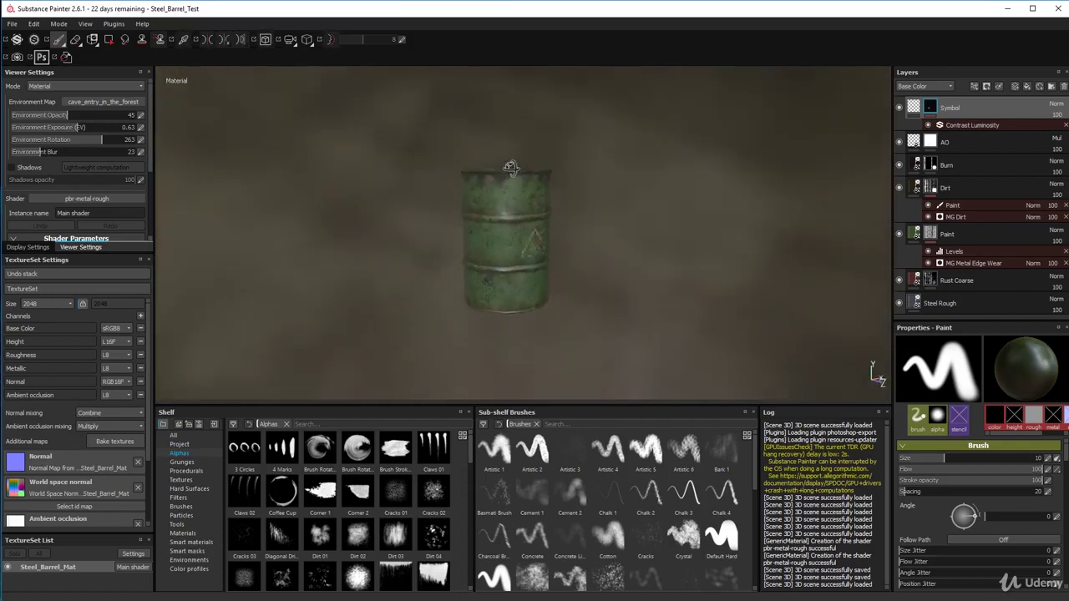
scroll(510, 143, up, 5)
mouse_move(491, 248)
alt+mouse_down()
mouse_move(477, 270)
mouse_move(522, 262)
mouse_move(464, 272)
mouse_move(475, 239)
mouse_move(635, 263)
mouse_move(589, 299)
mouse_move(423, 251)
mouse_move(527, 215)
alt+mouse_up()
scroll(501, 250, up, 4)
scroll(484, 245, down, 4)
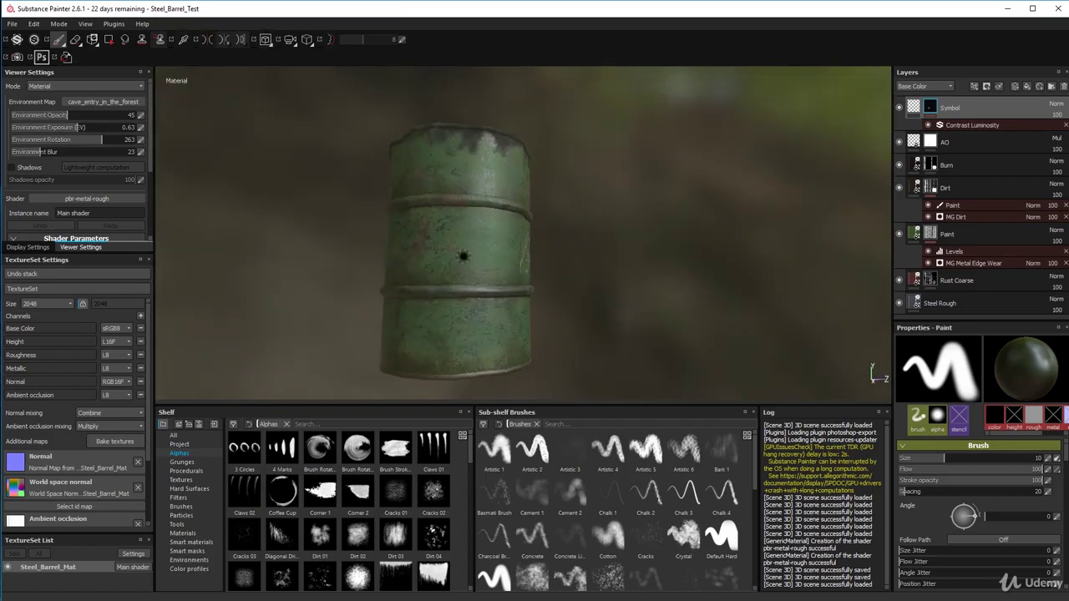
scroll(468, 264, up, 5)
scroll(527, 215, down, 3)
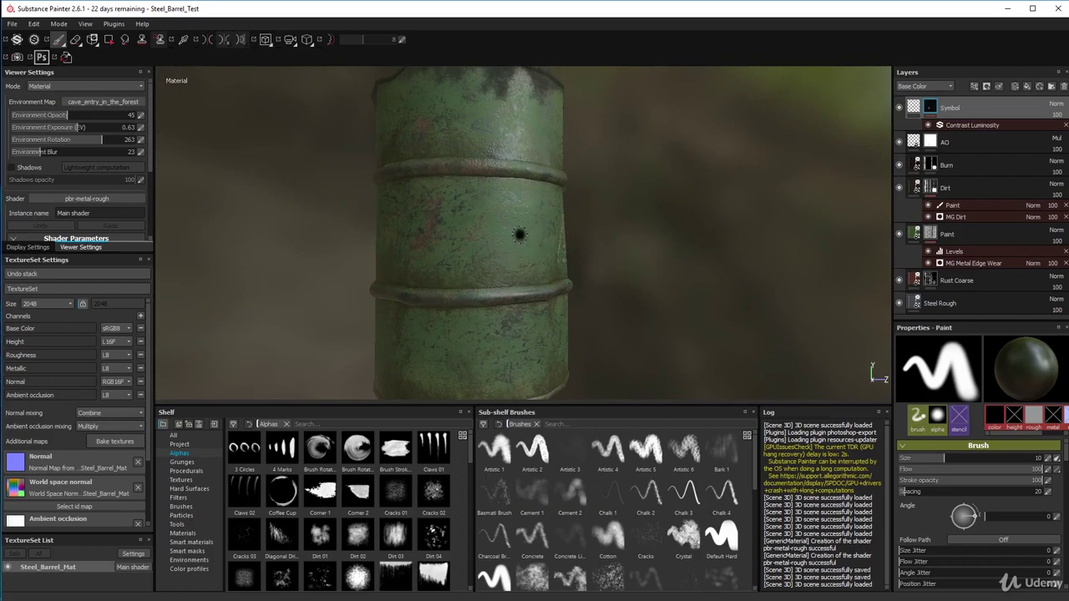
scroll(520, 234, down, 4)
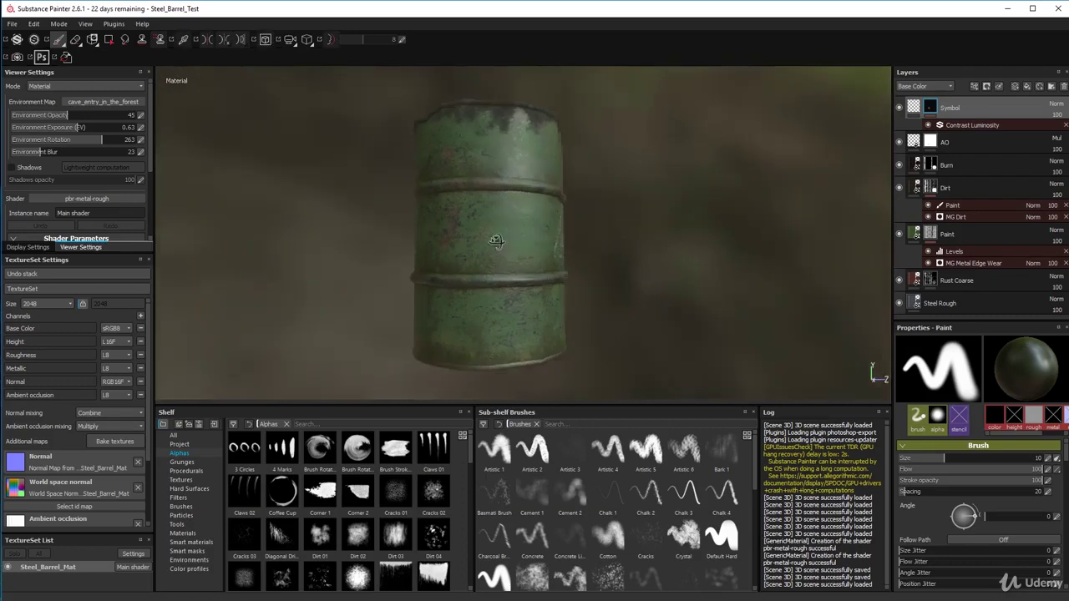
alt+drag(520, 235, 567, 234)
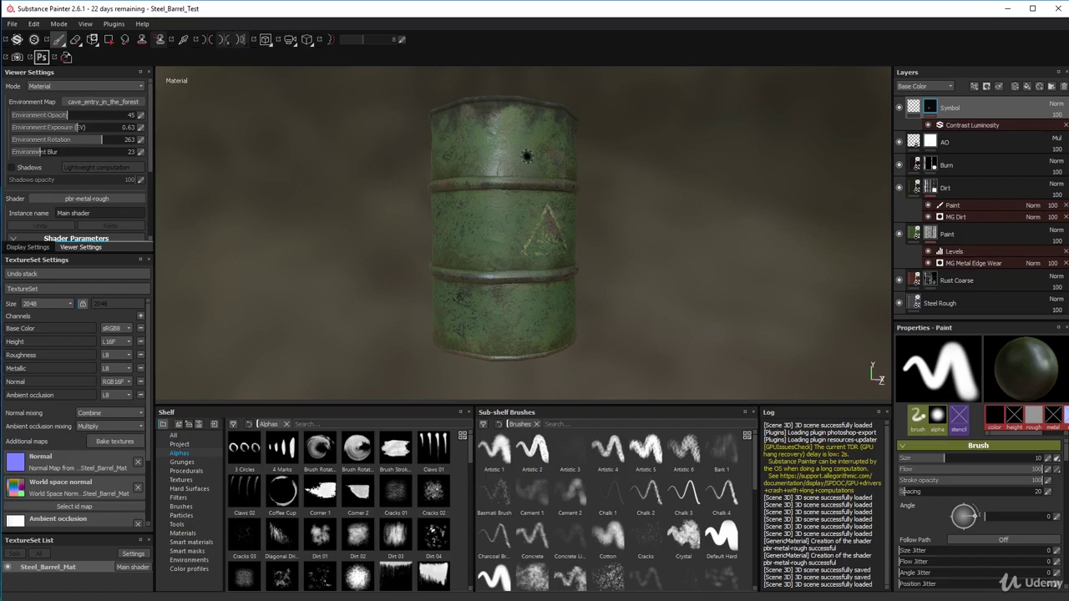
mouse_move(478, 225)
alt+mouse_down()
mouse_move(477, 246)
mouse_move(476, 222)
alt+mouse_up()
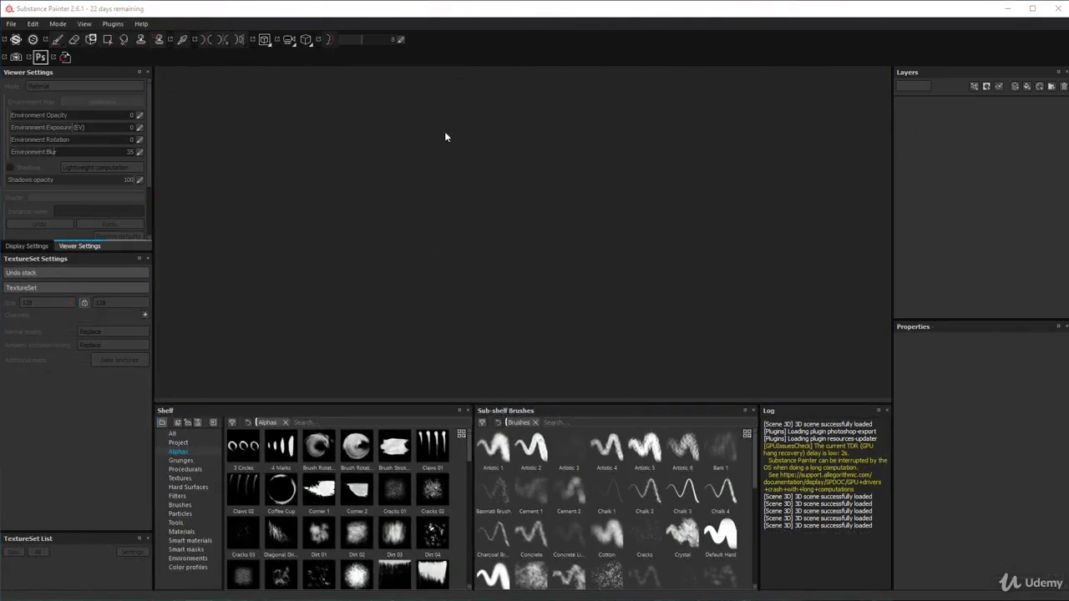
Open the recent project Steel_Barrel.spp containing the untextured barrel
click(11, 23)
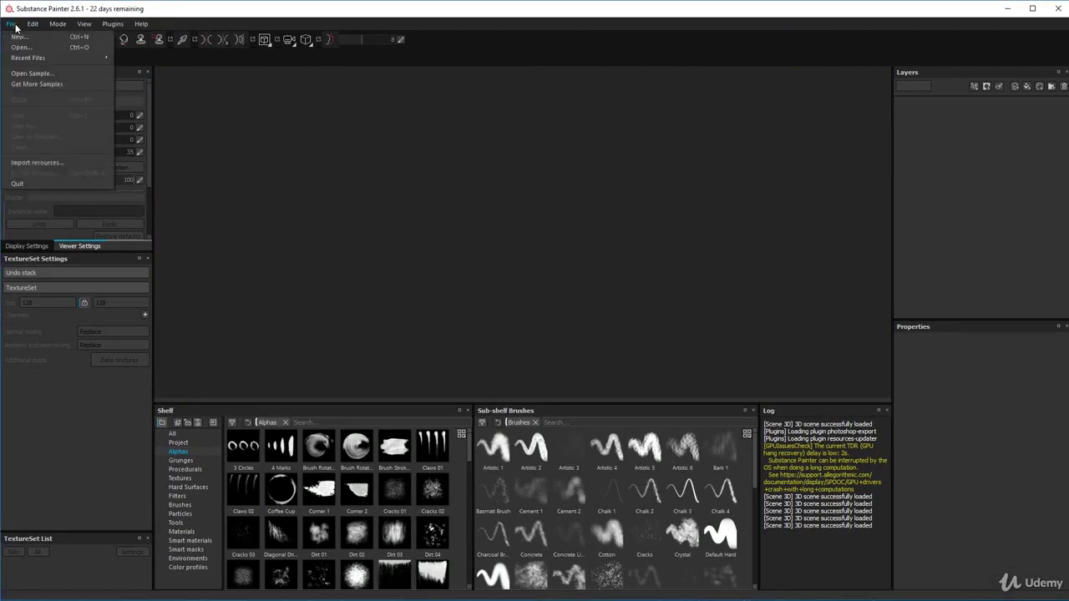
mouse_move(35, 58)
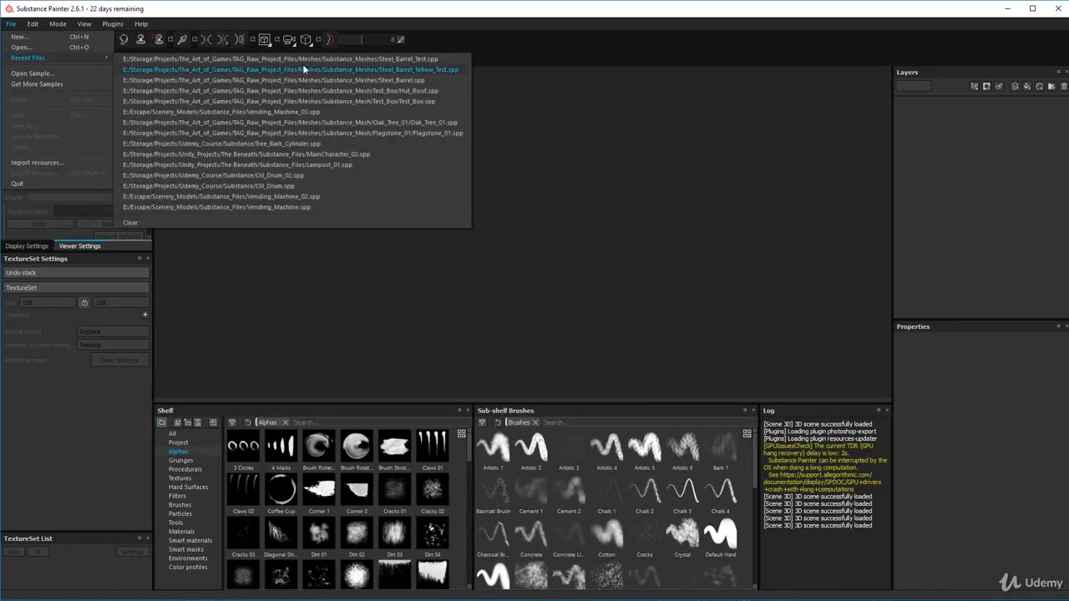
click(407, 79)
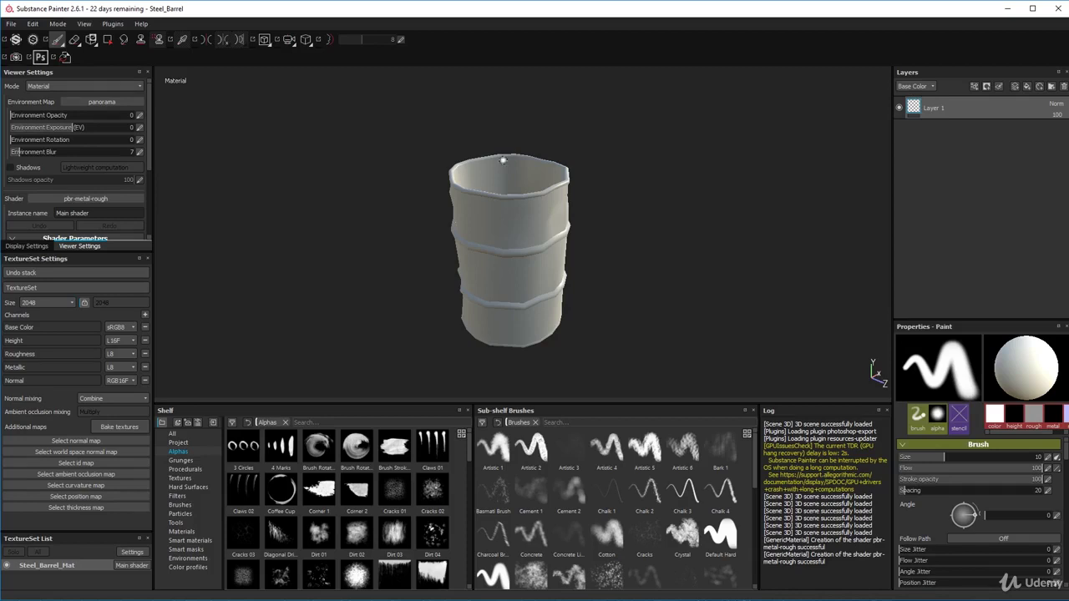
Examine the untextured barrel mesh from all around, including its open rim, ribs and dented sides
scroll(492, 281, up, 3)
mouse_move(475, 286)
middle_down()
mouse_move(477, 266)
mouse_move(477, 279)
middle_up()
mouse_move(477, 279)
alt+mouse_down()
mouse_move(407, 266)
mouse_move(436, 286)
mouse_move(465, 270)
alt+mouse_up()
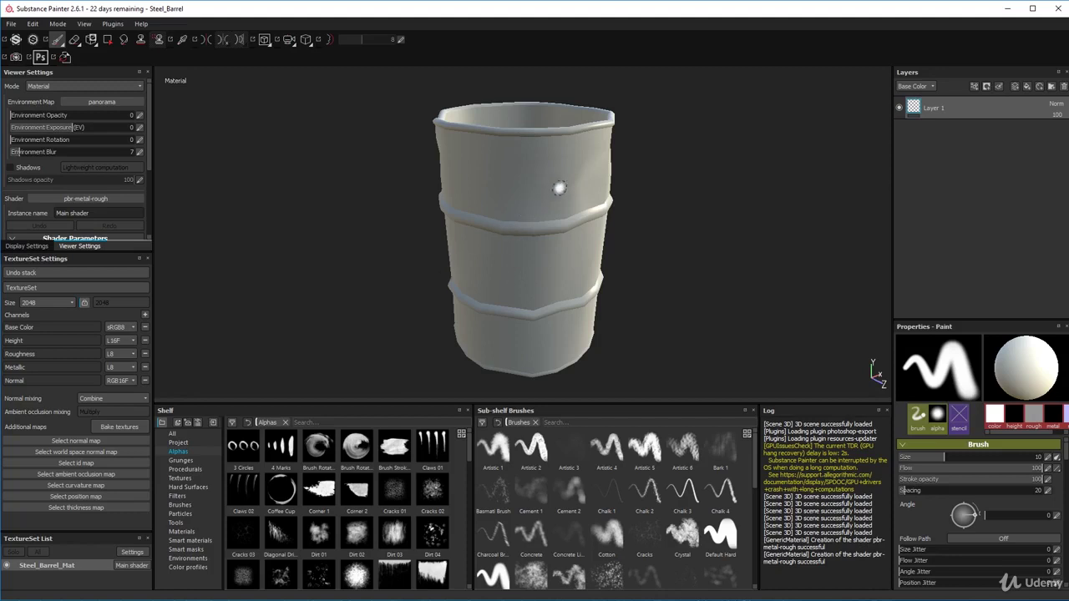
alt+middle_drag(425, 359, 487, 350)
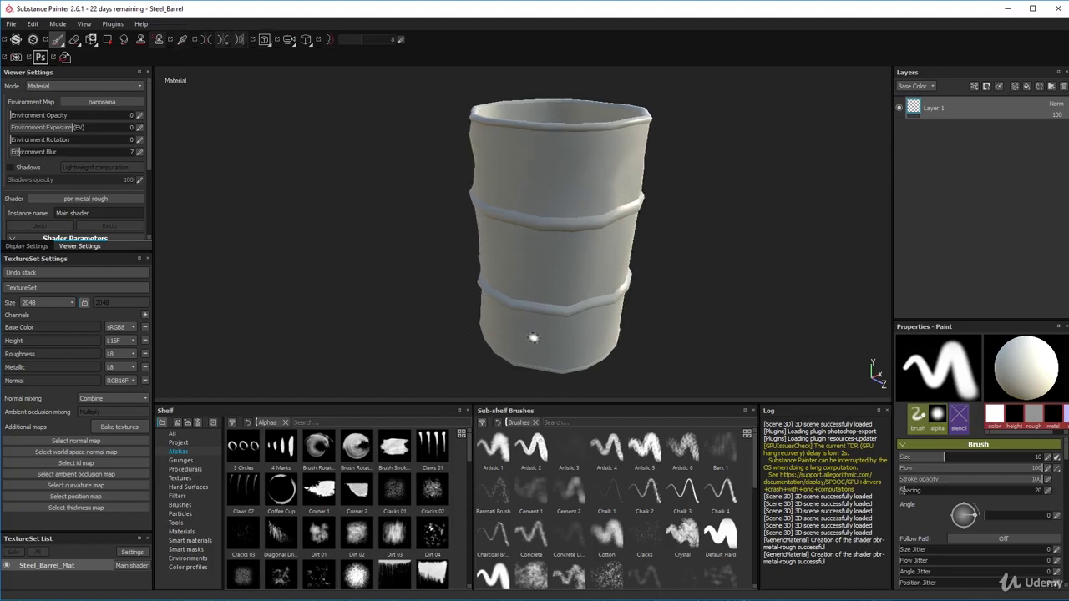
alt+drag(534, 338, 451, 307)
key(f)
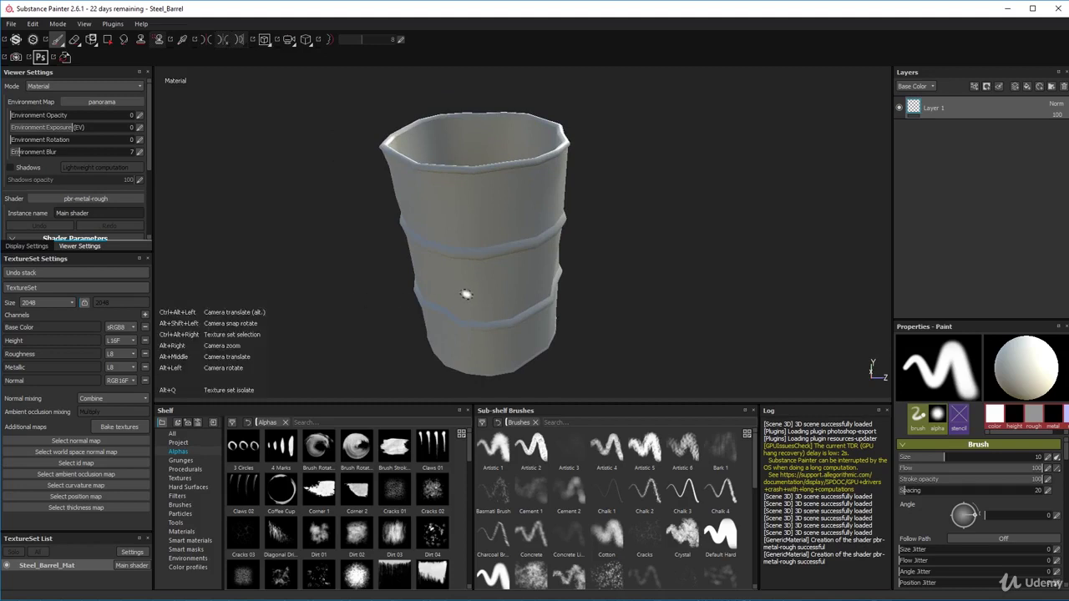
alt+drag(460, 234, 627, 172)
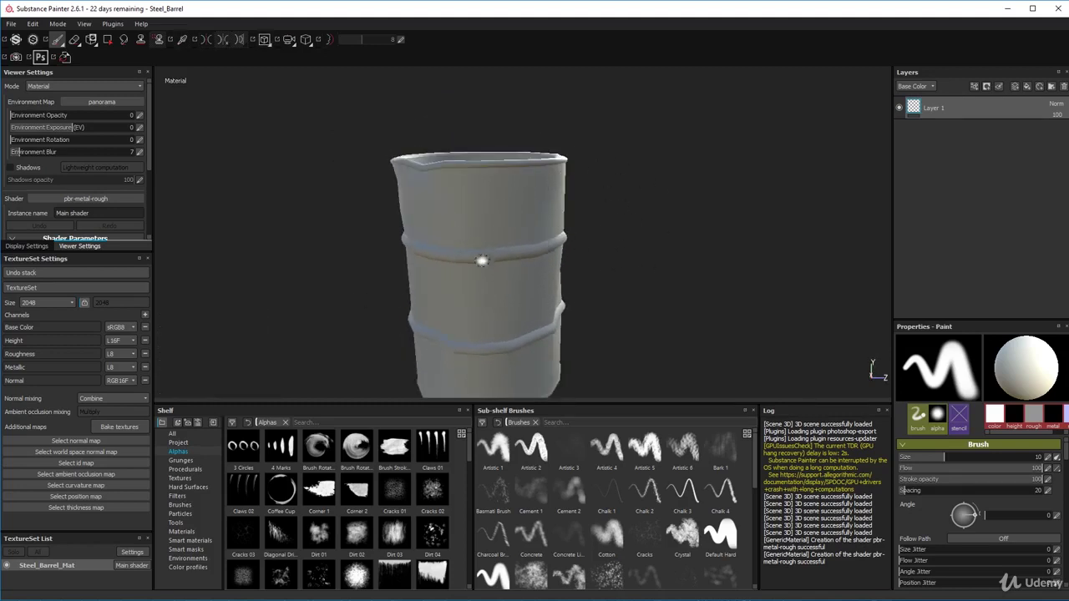
alt+drag(480, 256, 489, 231)
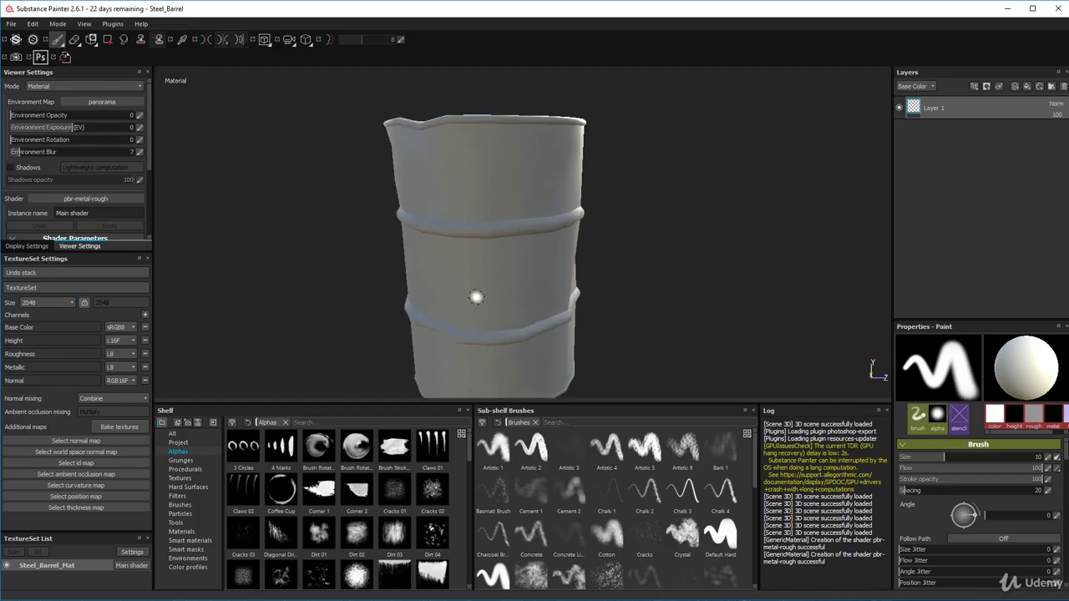
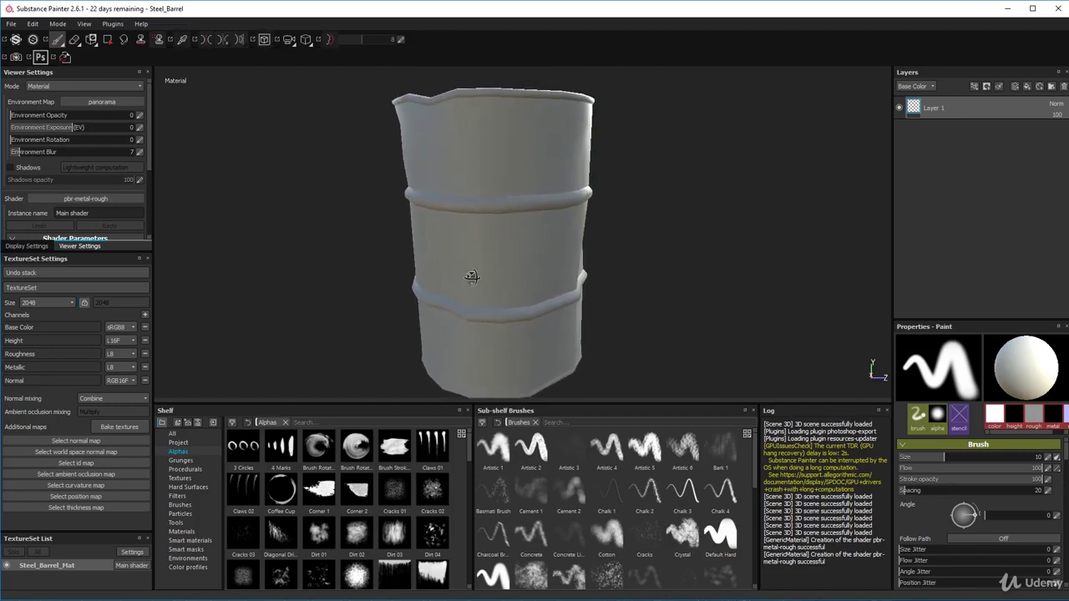
mouse_move(426, 299)
alt+mouse_down()
mouse_move(445, 311)
mouse_move(479, 172)
alt+mouse_up()
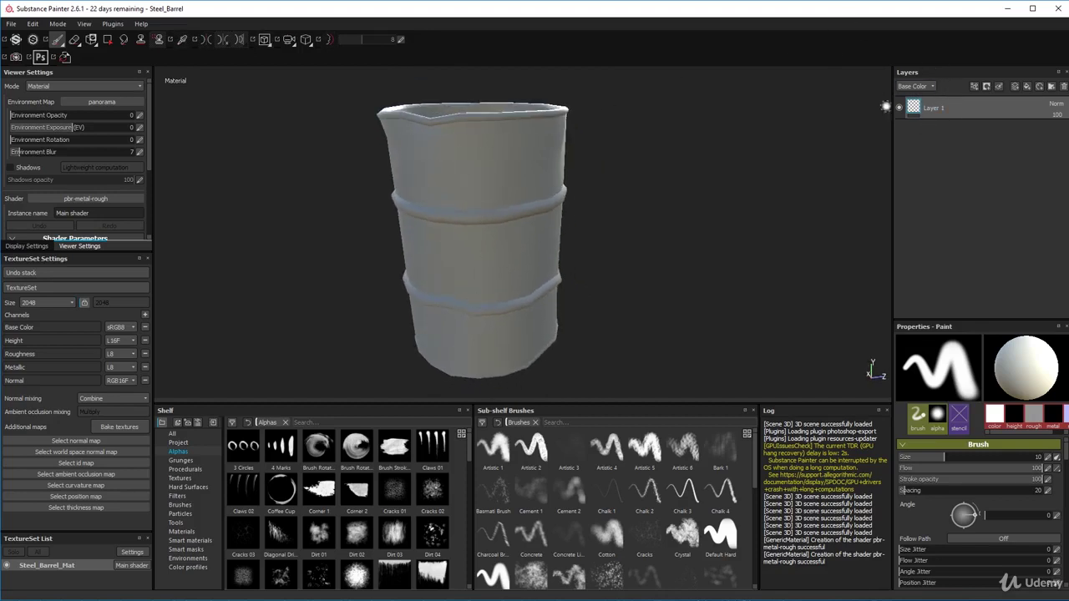
Delete Layer 1 from the barrel's layer stack
double_click(972, 107)
key(Return)
key(Delete)
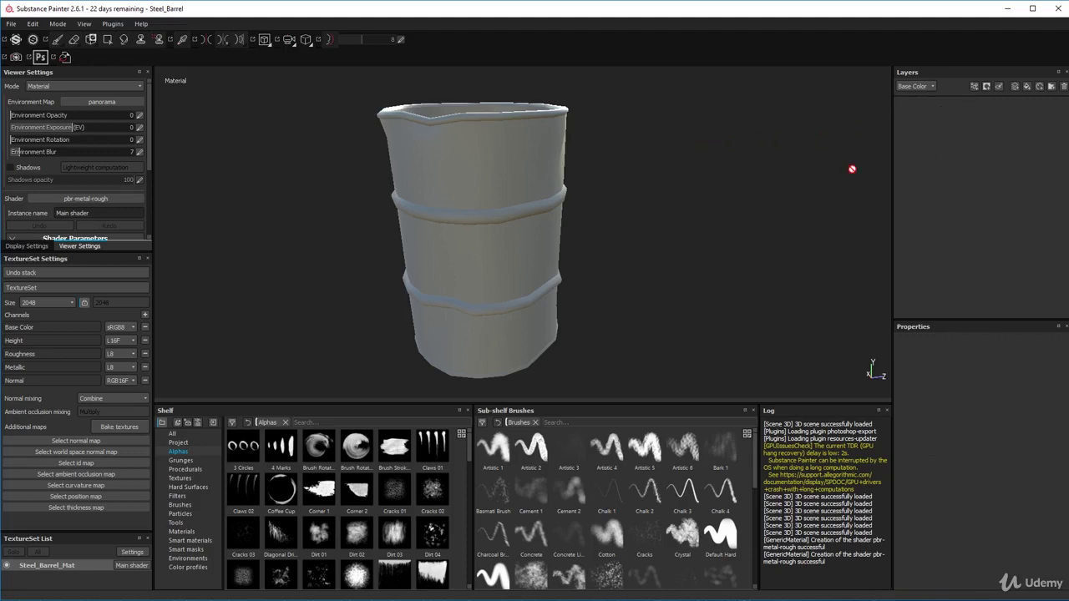
key(f)
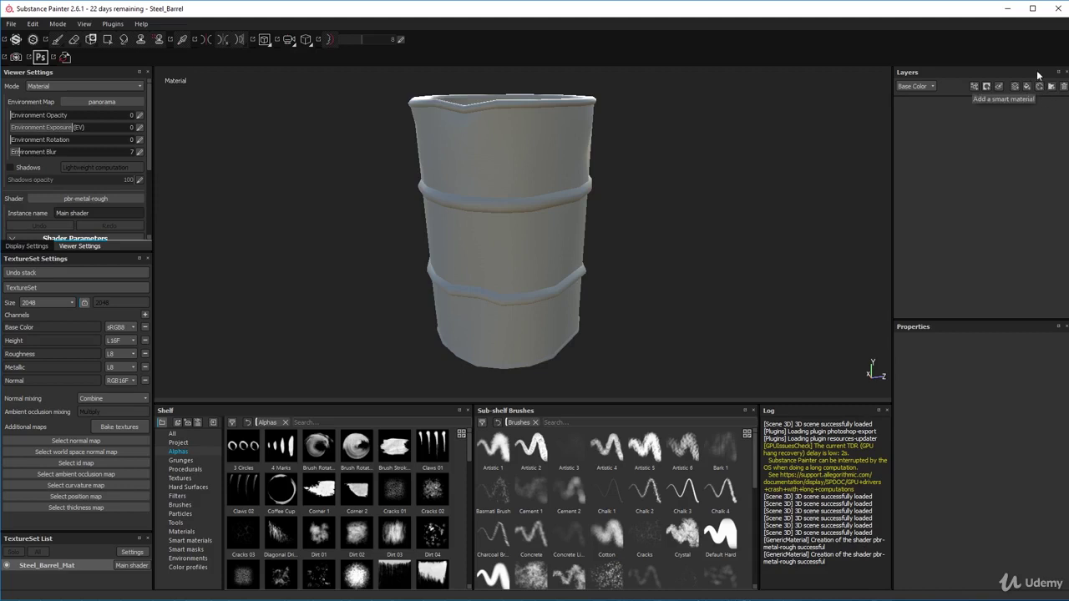
Show the smart materials in the shelf and add an Ambient occlusion channel to the texture set
click(190, 542)
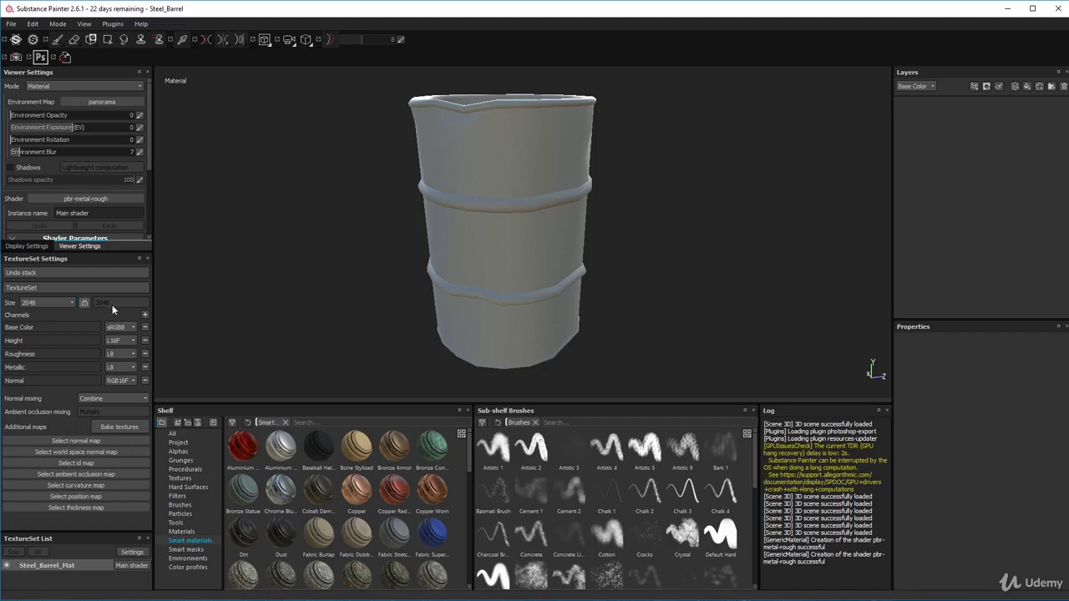
click(146, 315)
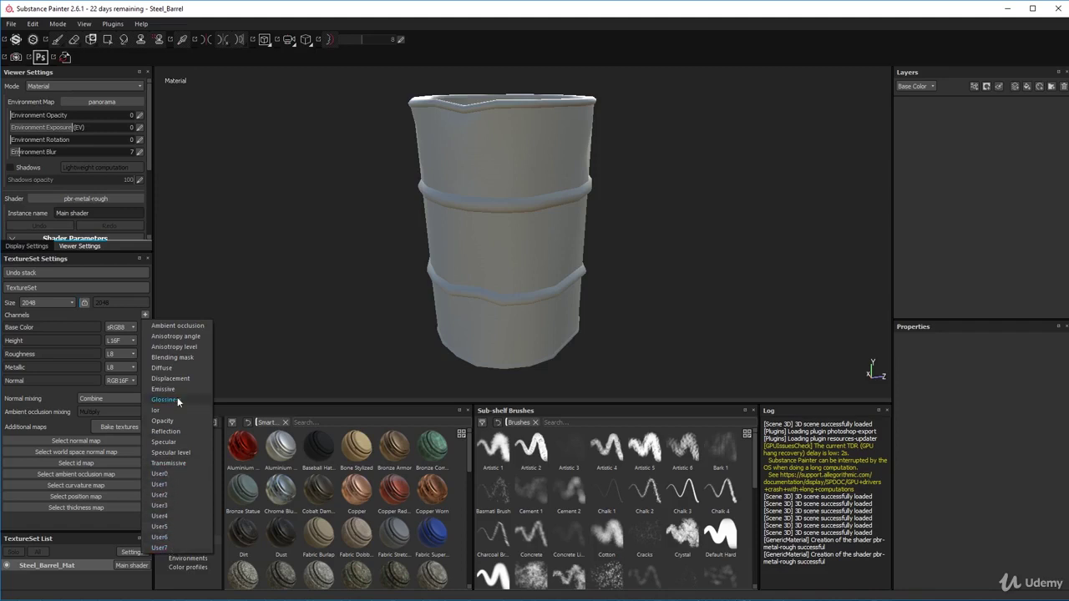
click(179, 327)
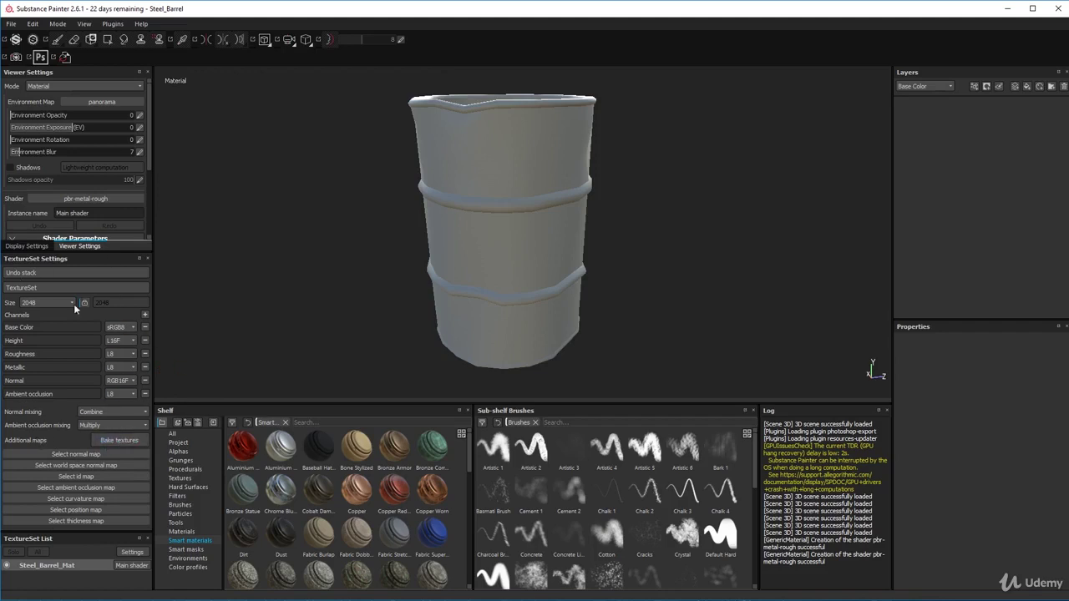
Open the mesh map baking settings and exclude the ID map, keeping the output size at 2048
click(118, 441)
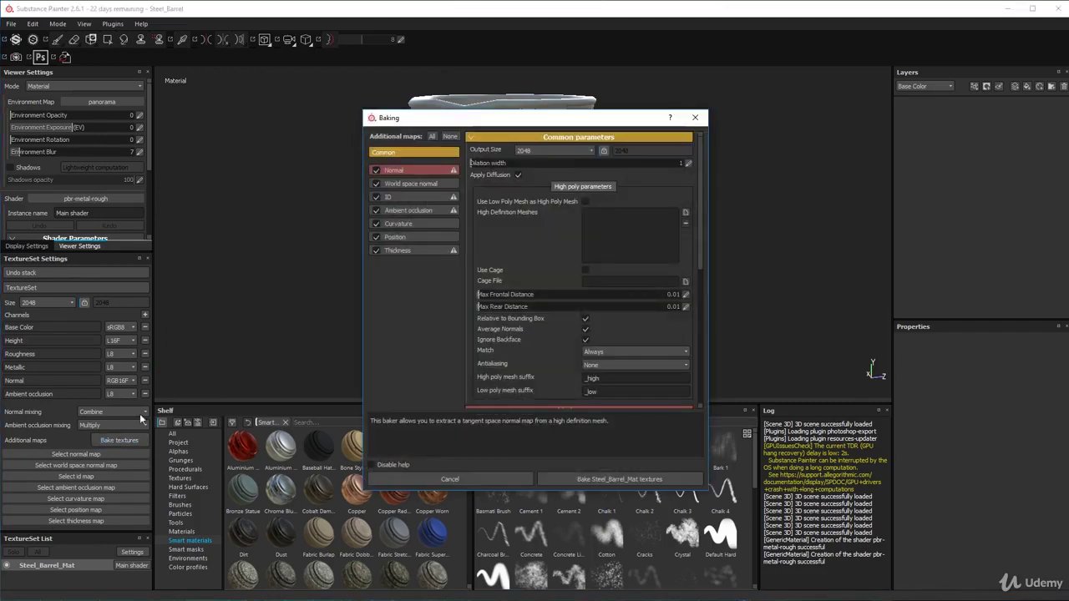
drag(551, 118, 756, 75)
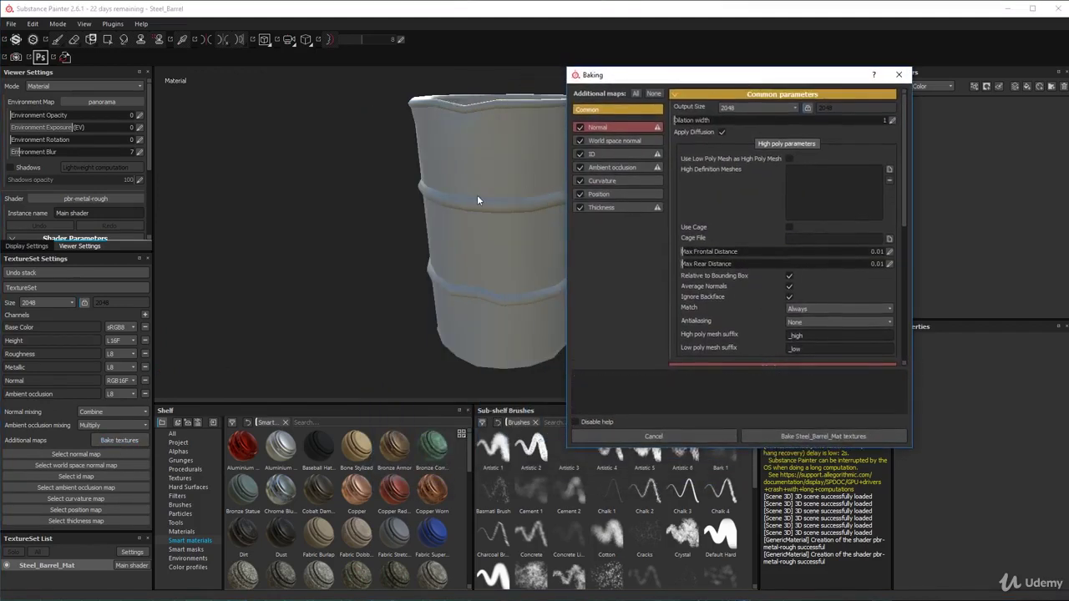
drag(663, 68, 609, 63)
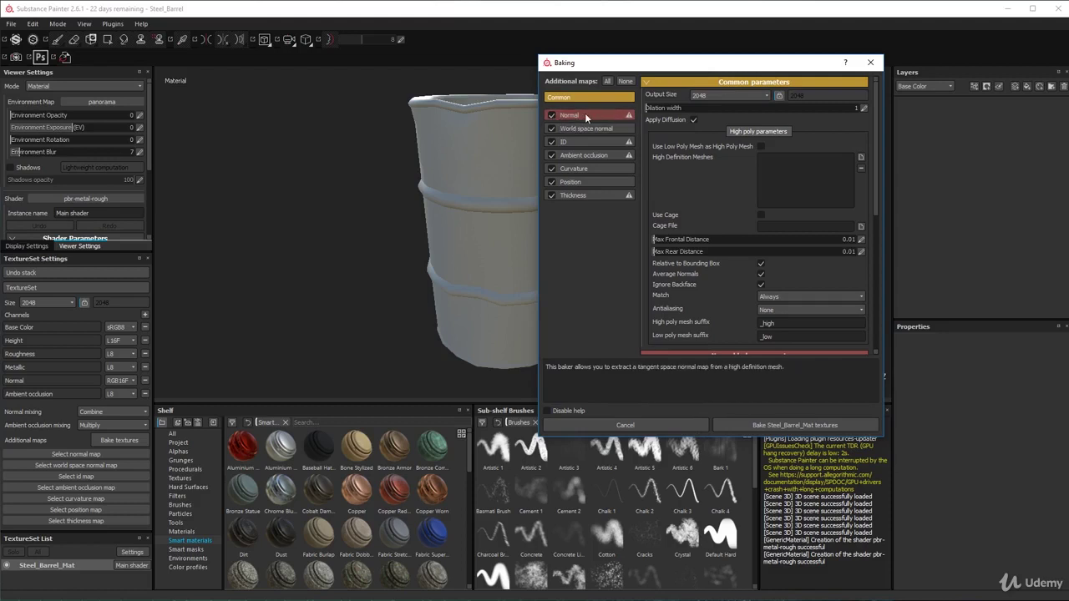
mouse_move(590, 129)
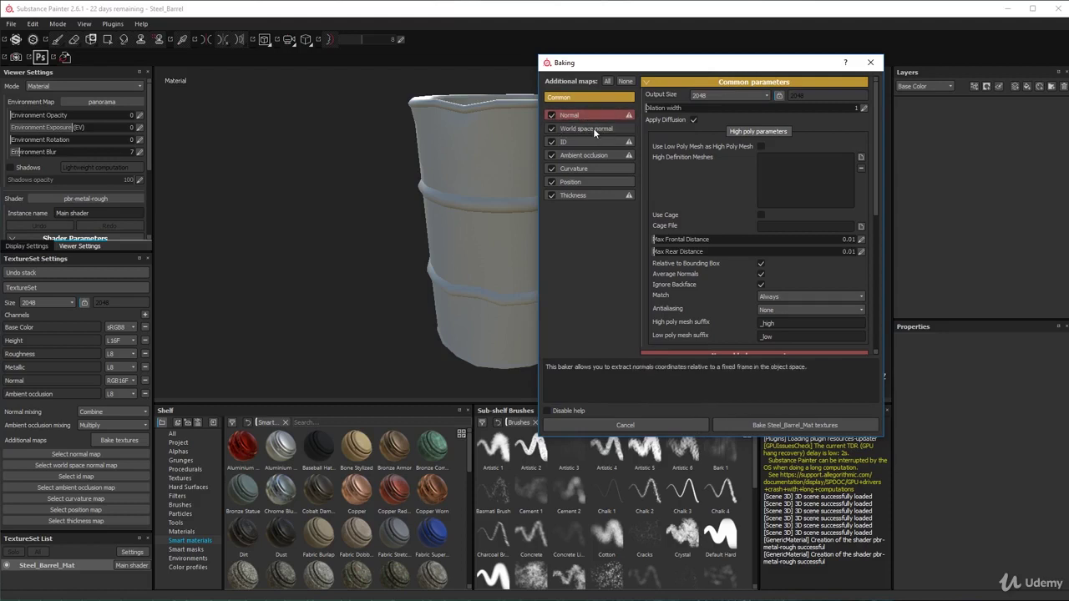
drag(605, 67, 665, 159)
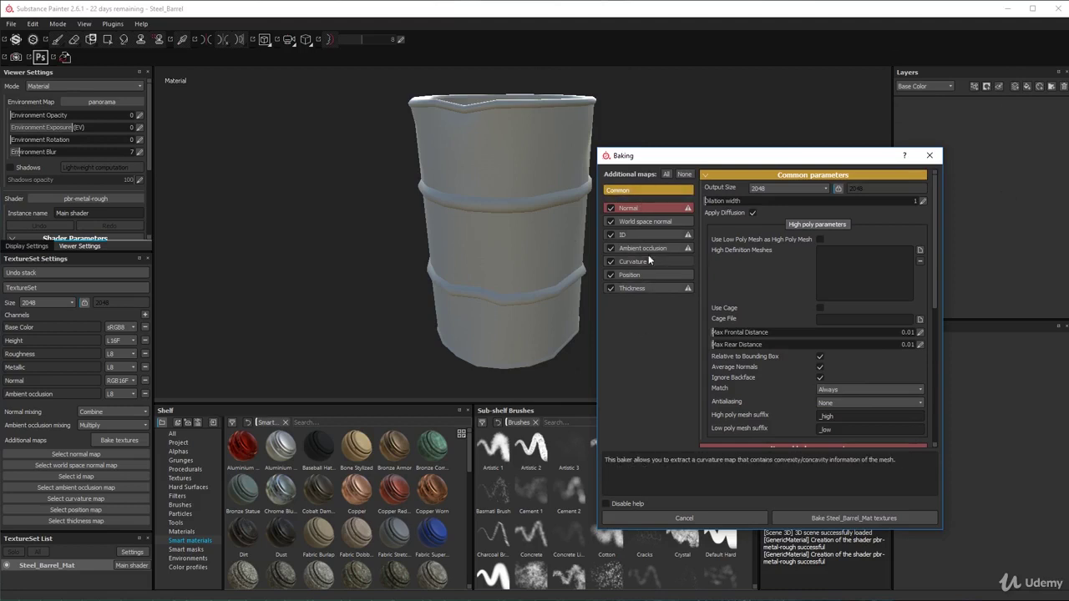
mouse_move(657, 218)
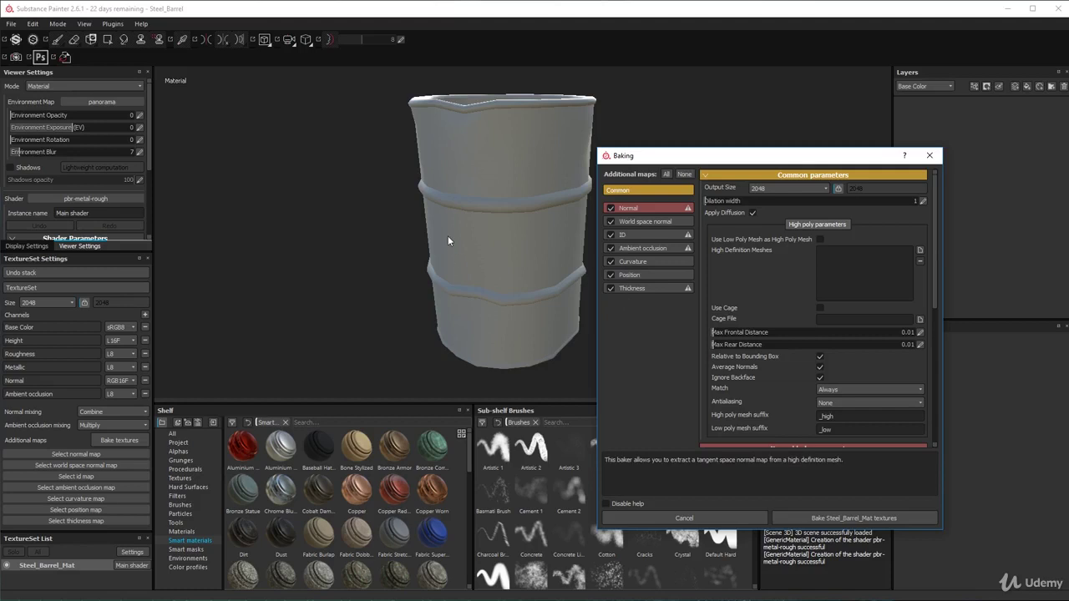
click(610, 236)
click(774, 189)
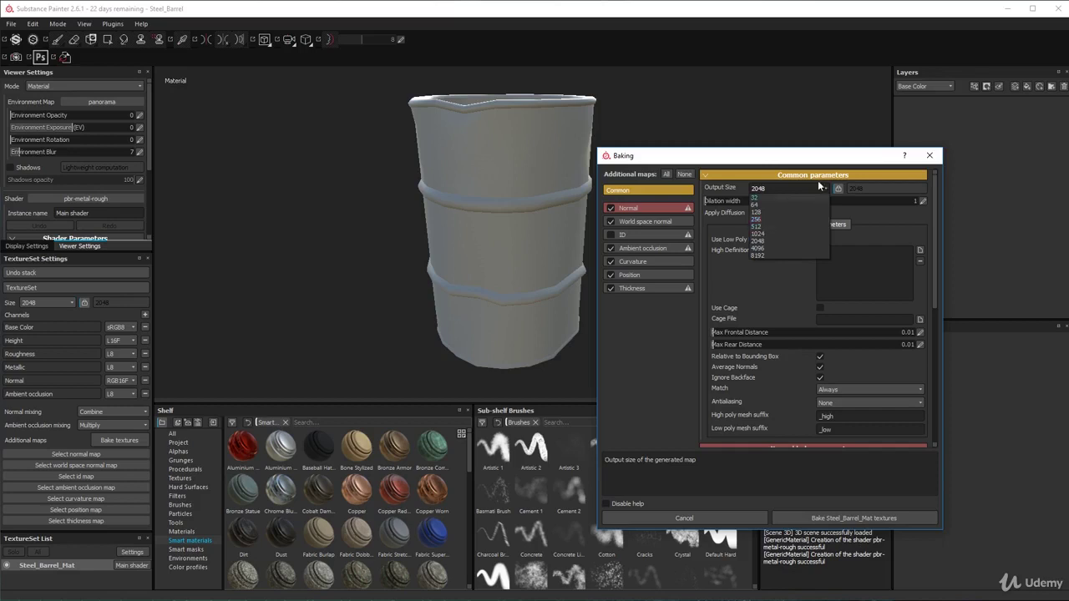
click(776, 155)
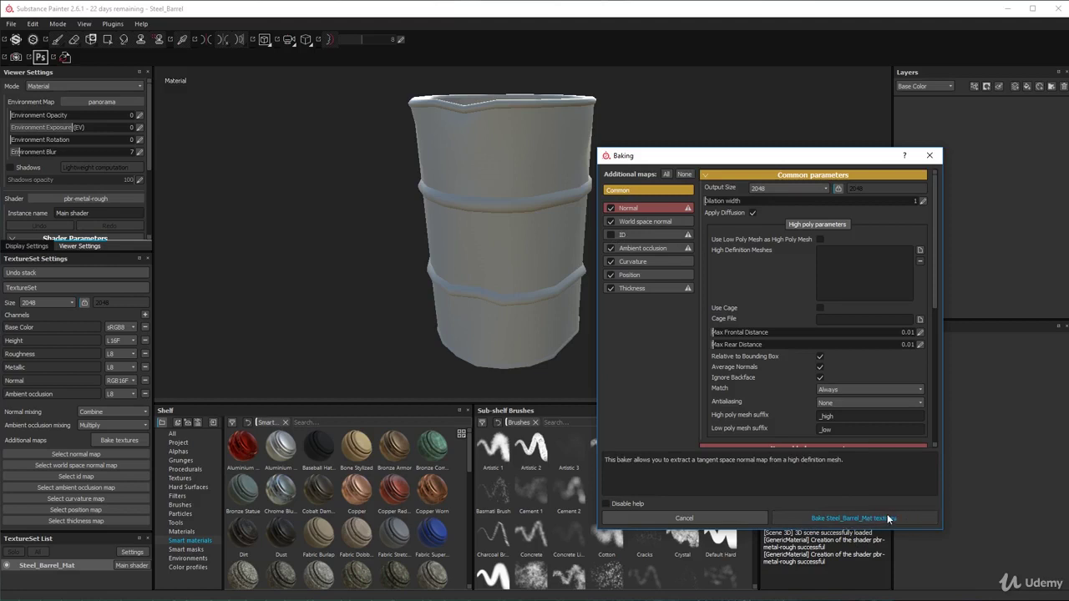
Bake the Steel_Barrel_Mat textures and check the baked barrel from above
click(805, 516)
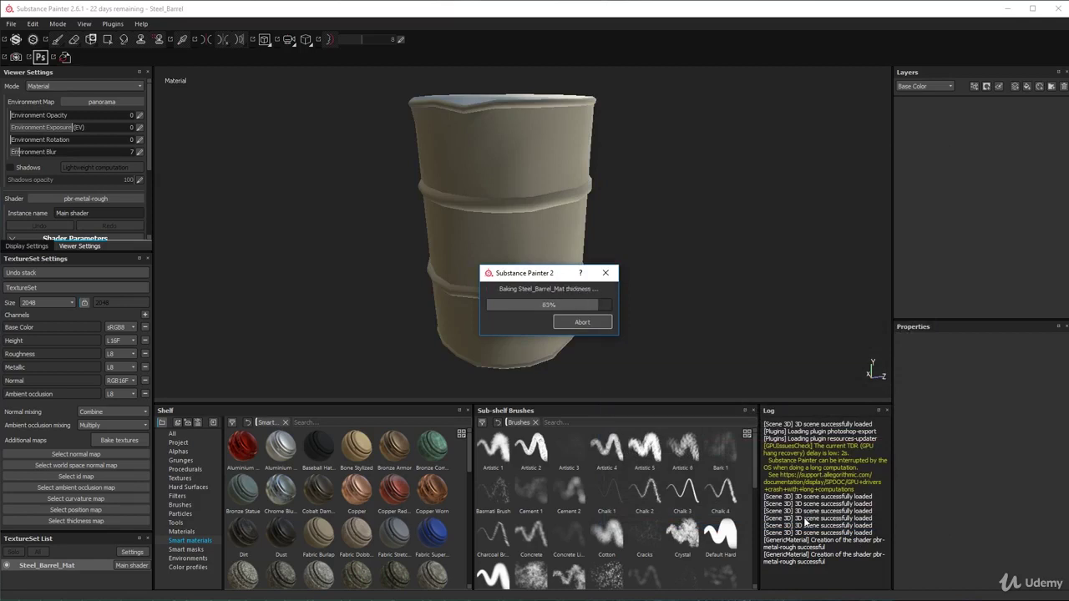
key(Return)
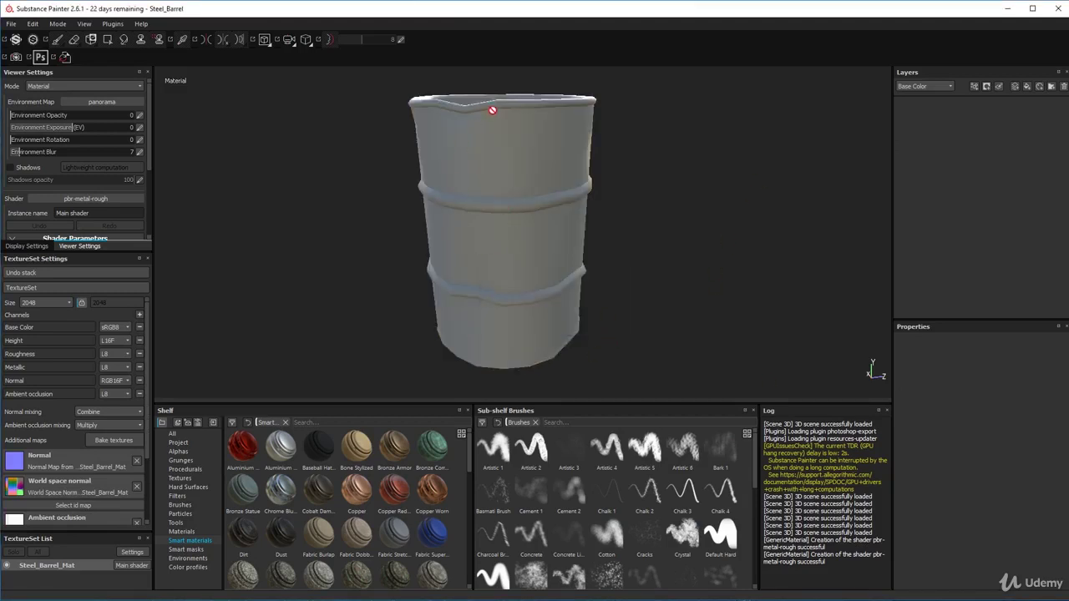
alt+drag(543, 148, 538, 262)
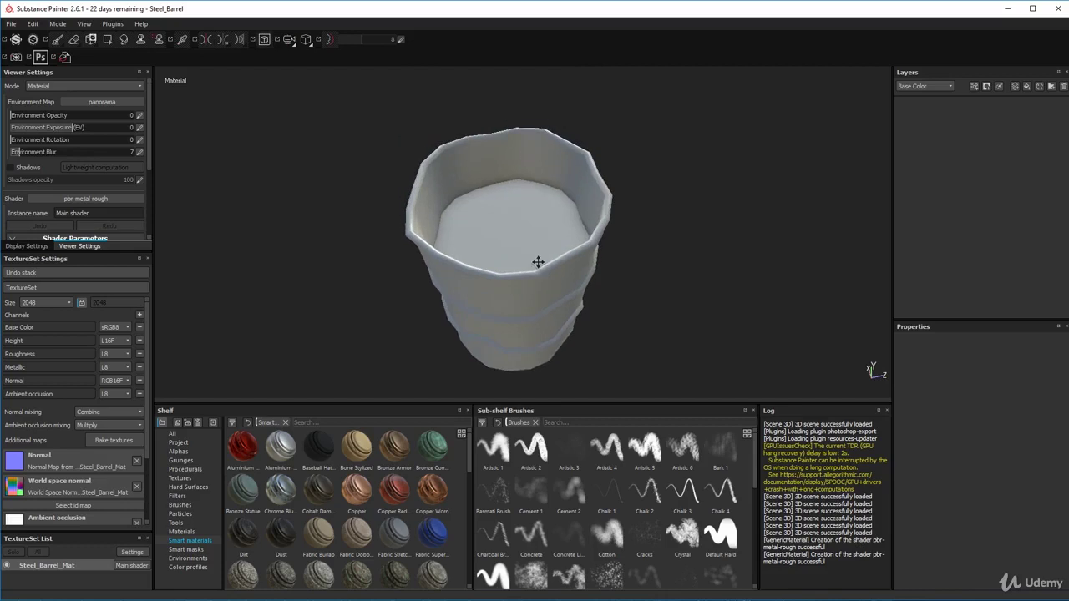
Inspect the baked barrel from the side and browse the shelf's base materials down to the steel ones
alt+drag(529, 226, 525, 248)
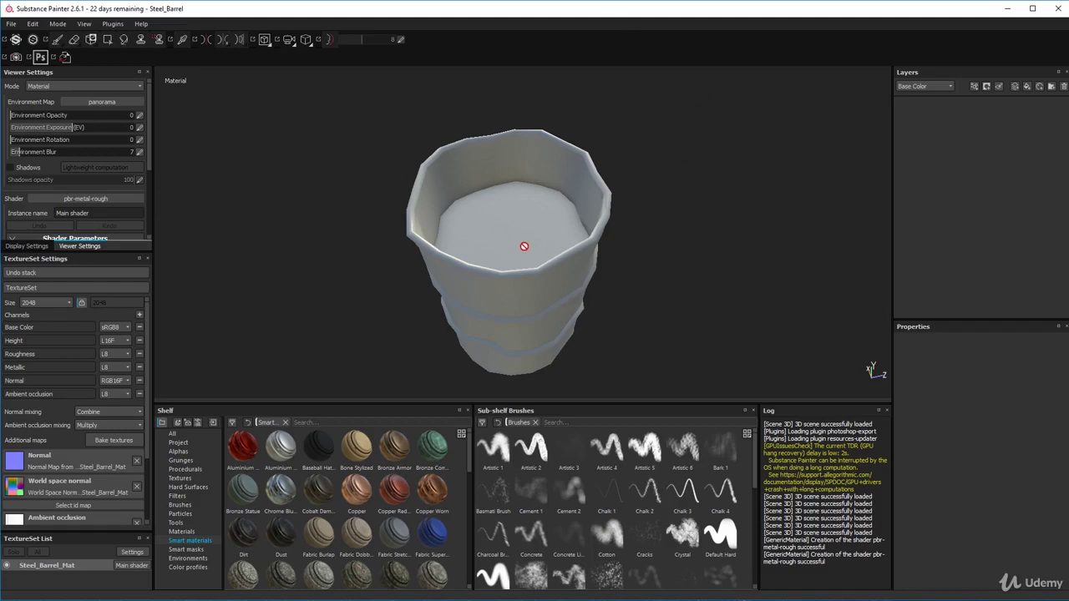
alt+drag(544, 288, 684, 190)
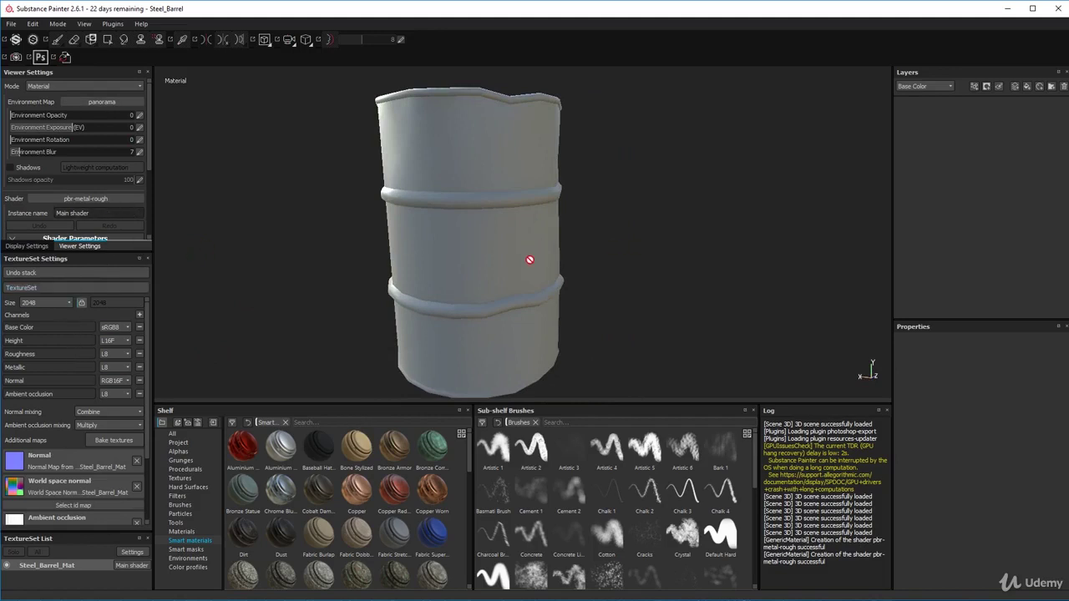
alt+middle_drag(528, 258, 571, 261)
mouse_move(570, 260)
alt+mouse_down()
mouse_move(597, 250)
mouse_move(551, 256)
mouse_move(556, 326)
mouse_move(583, 271)
mouse_move(601, 271)
alt+mouse_up()
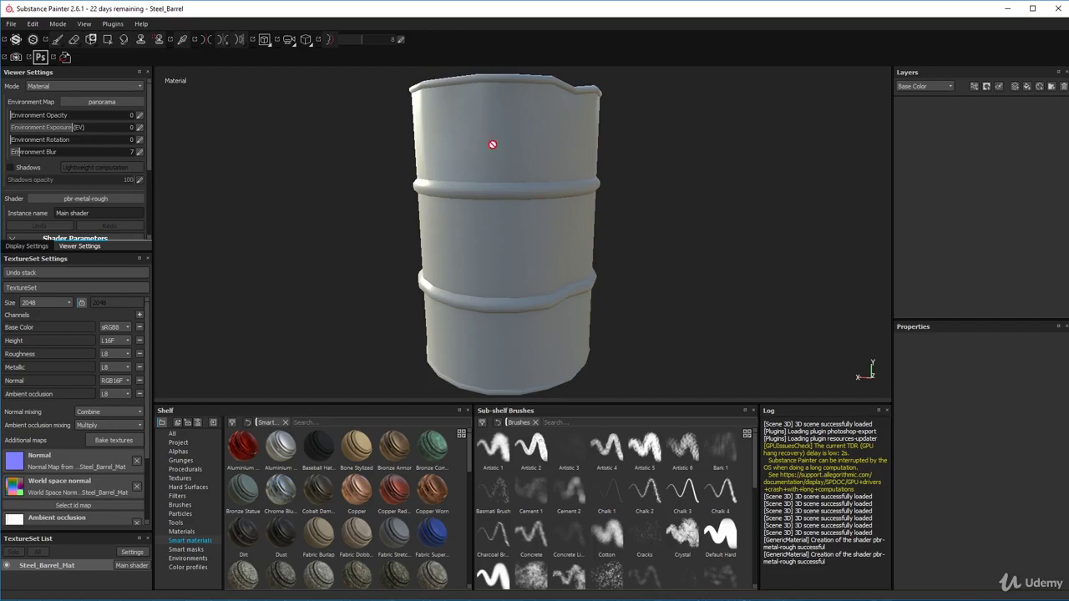
mouse_move(579, 191)
alt+mouse_down()
mouse_move(514, 217)
mouse_move(687, 243)
mouse_move(696, 291)
mouse_move(718, 217)
mouse_move(654, 173)
mouse_move(571, 180)
alt+mouse_up()
click(171, 532)
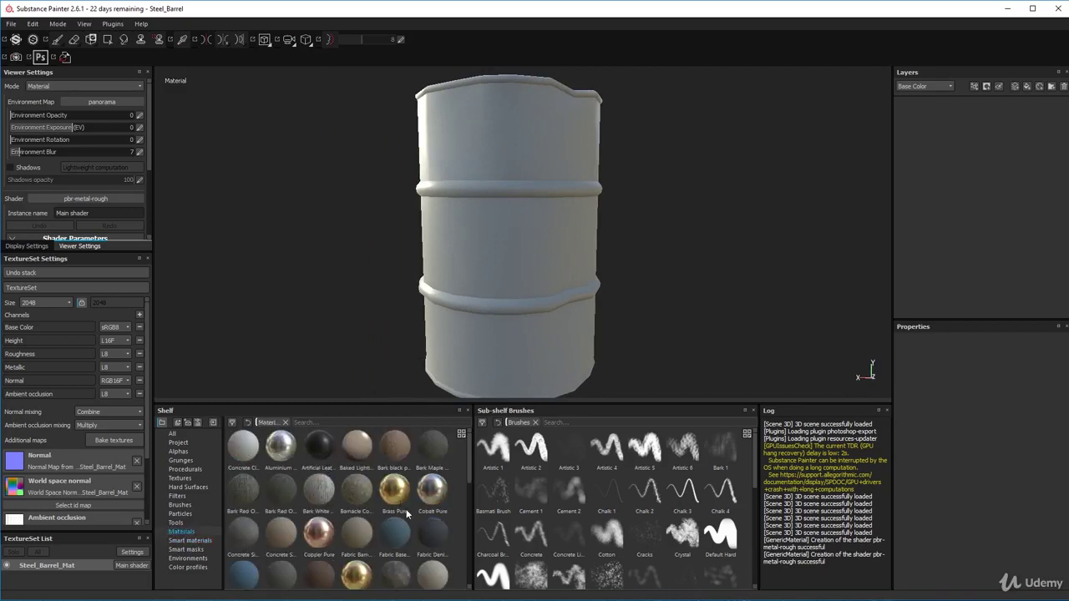
scroll(407, 512, down, 3)
scroll(406, 500, down, 3)
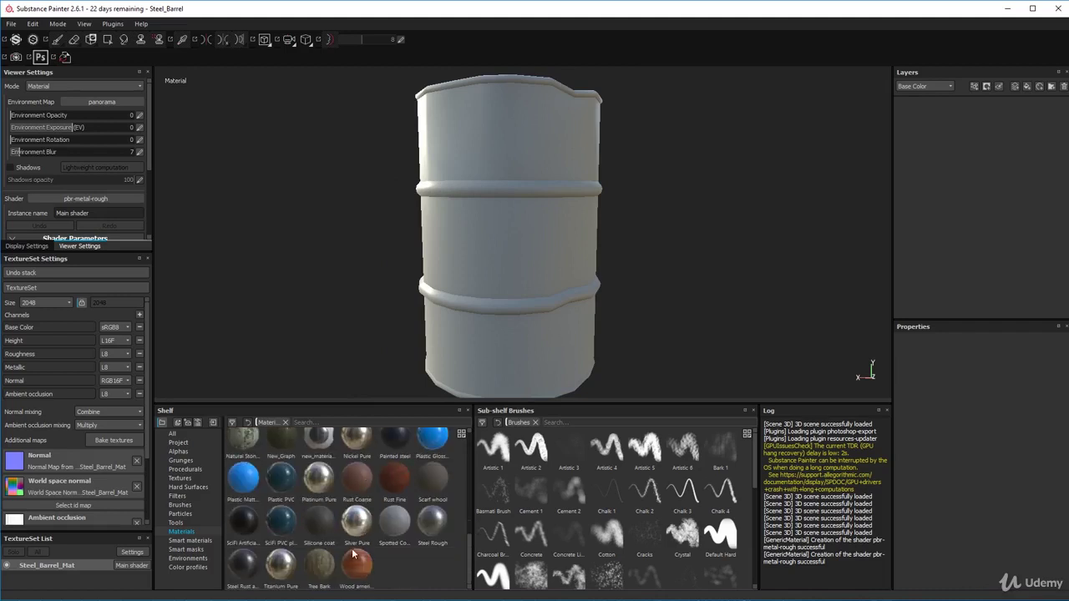
Try the Steel Rough material as a fill layer on the barrel and delete that layer
click(243, 566)
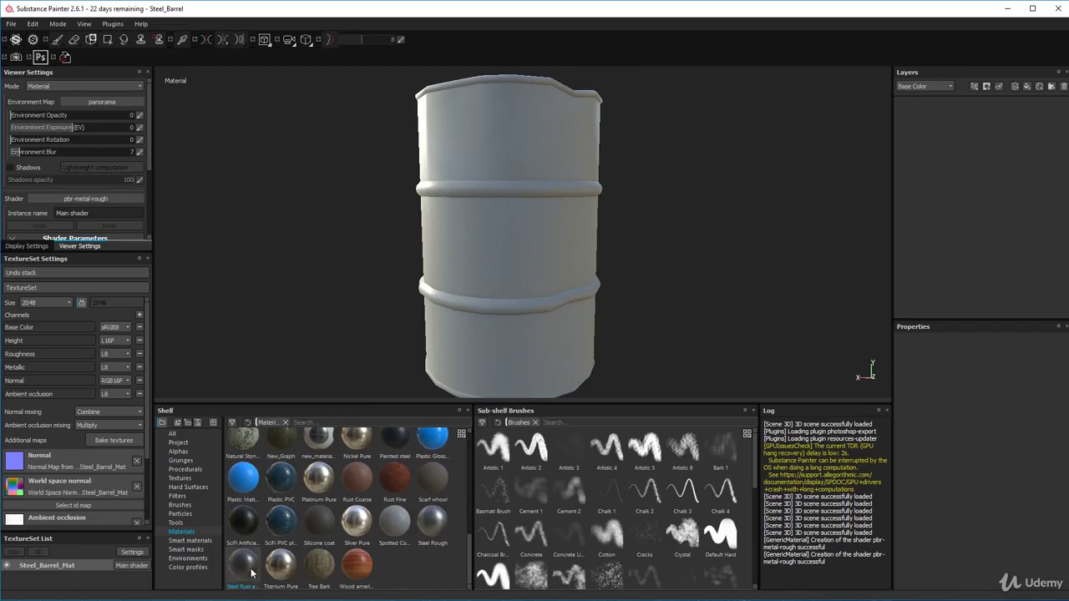
click(434, 524)
drag(435, 524, 936, 125)
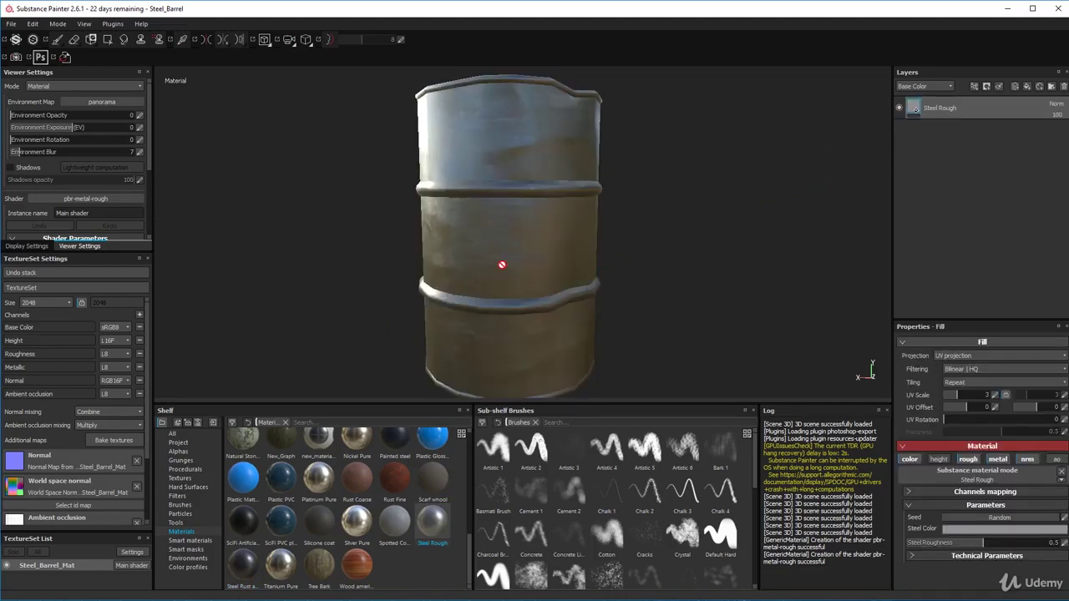
alt+drag(455, 284, 589, 301)
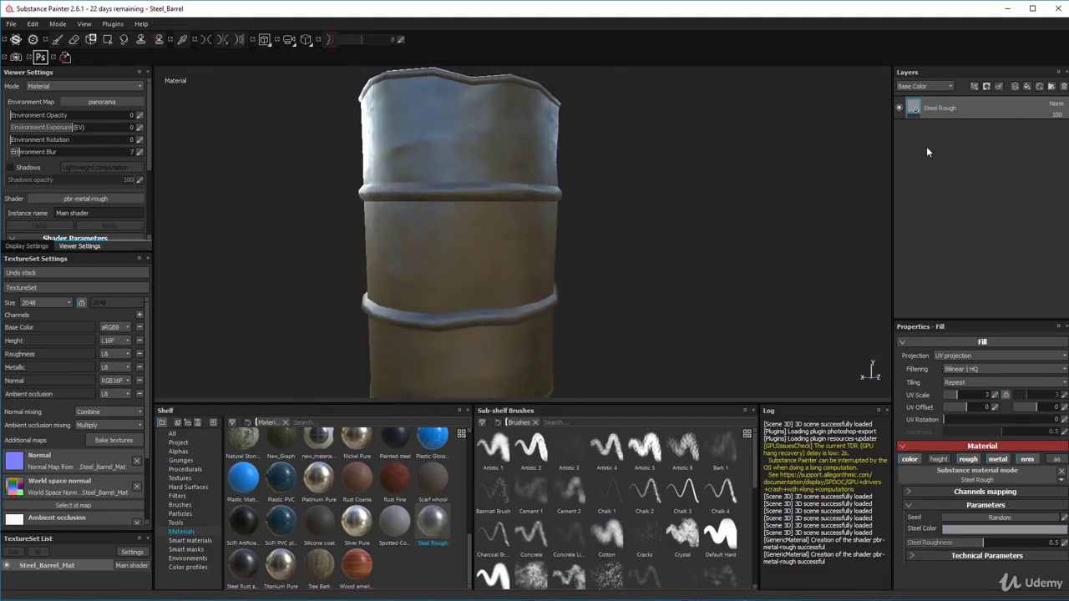
key(Delete)
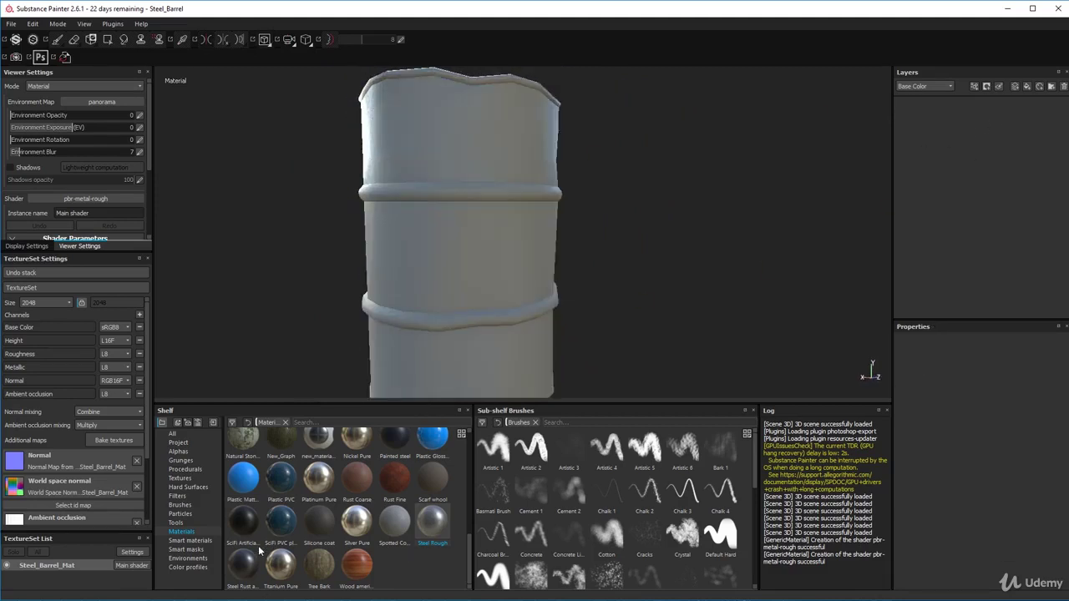
Try the Steel Rust and Wear material as a fill layer on the barrel and delete that layer
click(240, 570)
drag(241, 571, 920, 132)
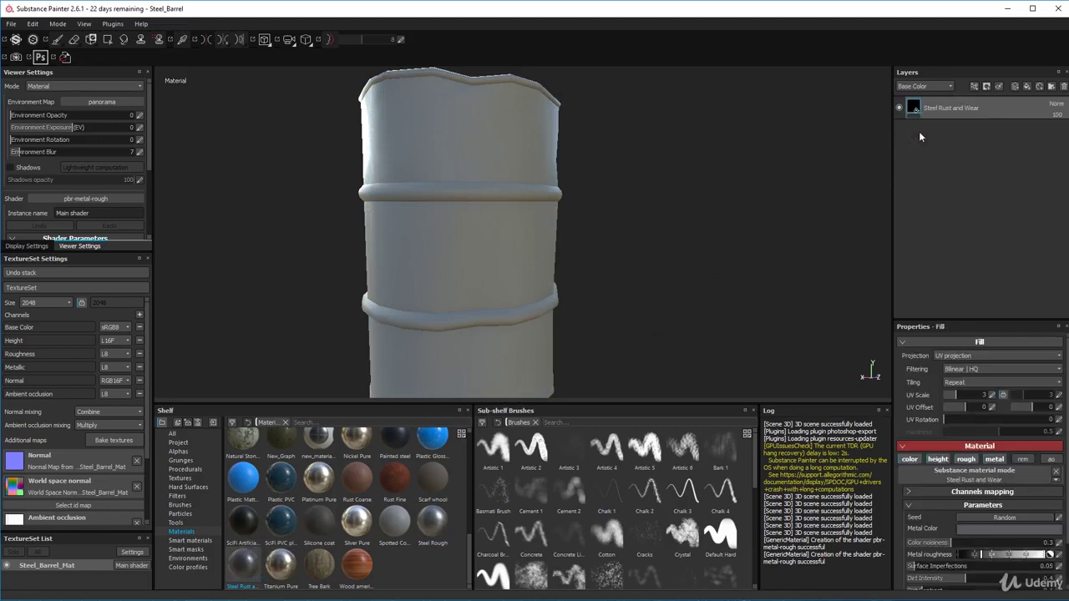
alt+drag(640, 241, 766, 161)
scroll(366, 310, down, 5)
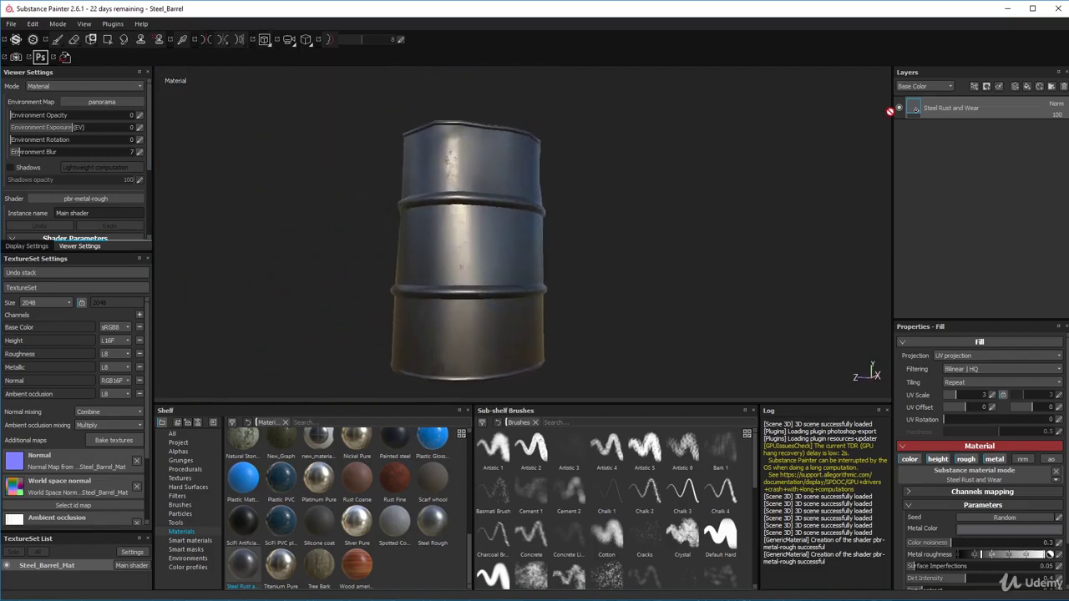
key(Delete)
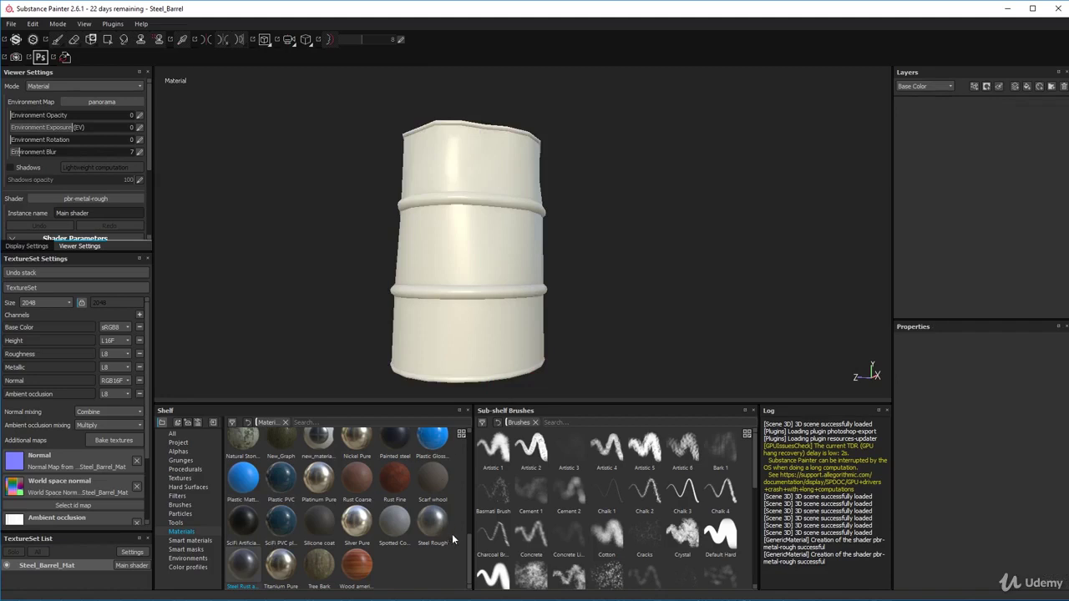
Add the Steel Rough material as the barrel's base fill layer and examine its texture and seams up close
drag(427, 526, 930, 140)
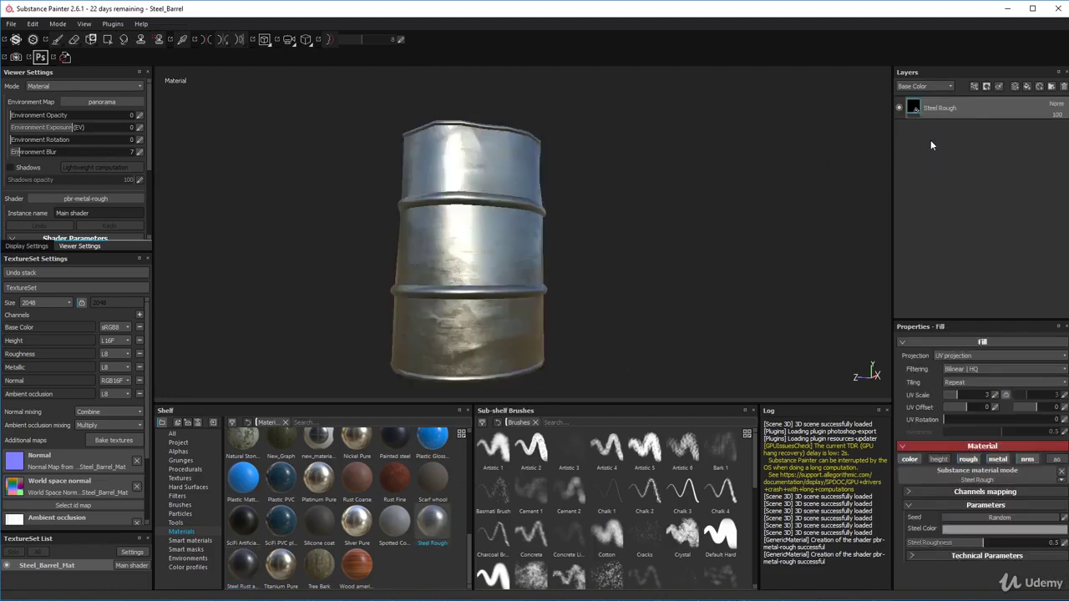
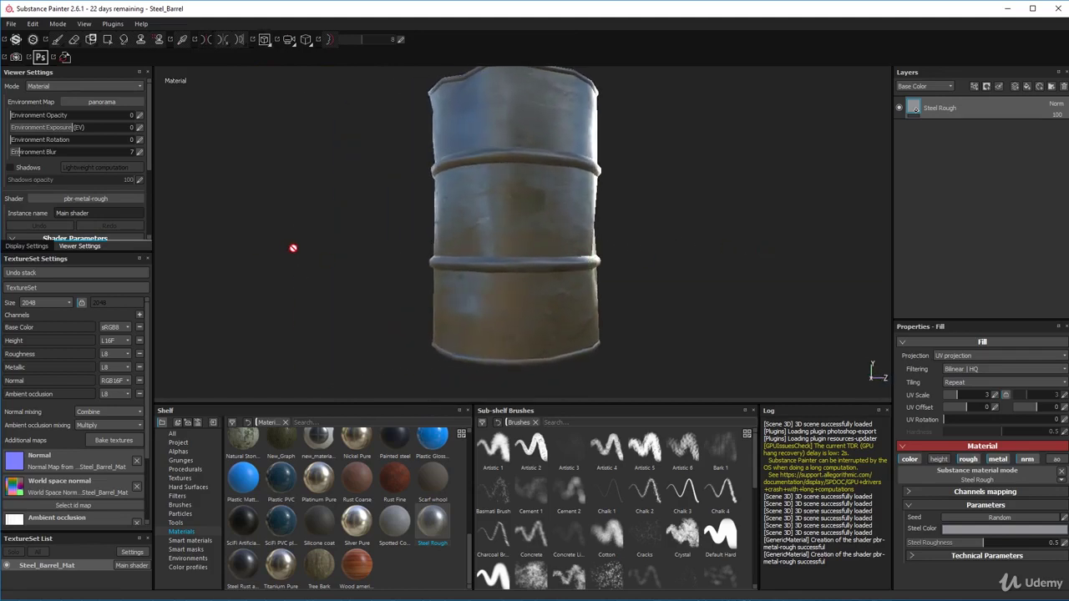
scroll(289, 248, up, 5)
alt+drag(599, 246, 255, 289)
scroll(384, 317, down, 6)
scroll(380, 300, up, 3)
scroll(400, 291, up, 3)
scroll(399, 292, up, 2)
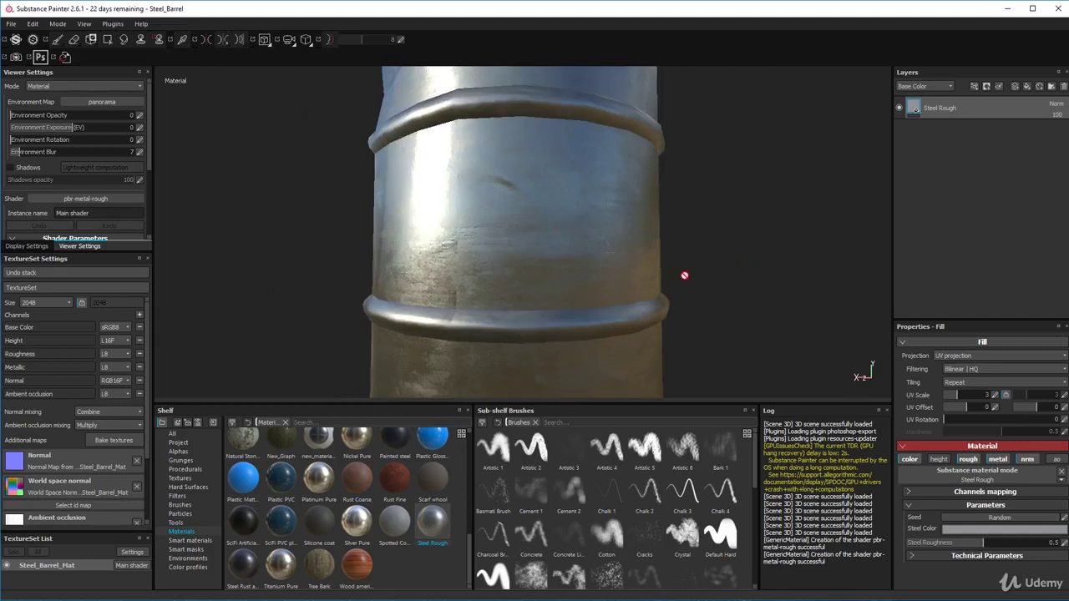
scroll(680, 312, down, 5)
alt+middle_drag(680, 312, 568, 255)
alt+drag(449, 256, 516, 225)
double_click(927, 108)
key(Return)
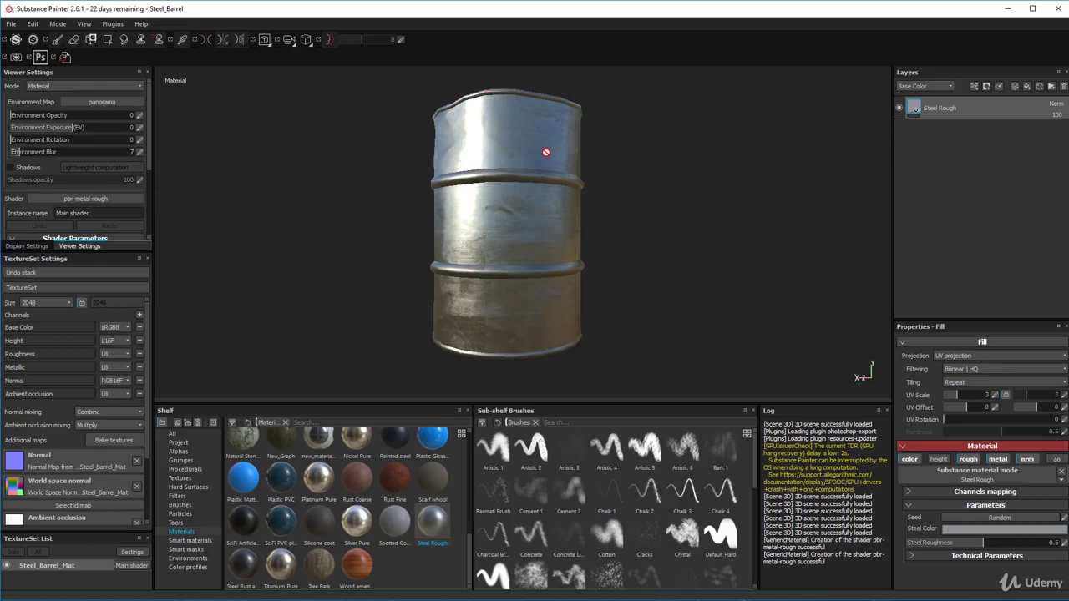
Switch the Steel Rough fill to Tri-planar projection and check the material around the barrel
click(975, 350)
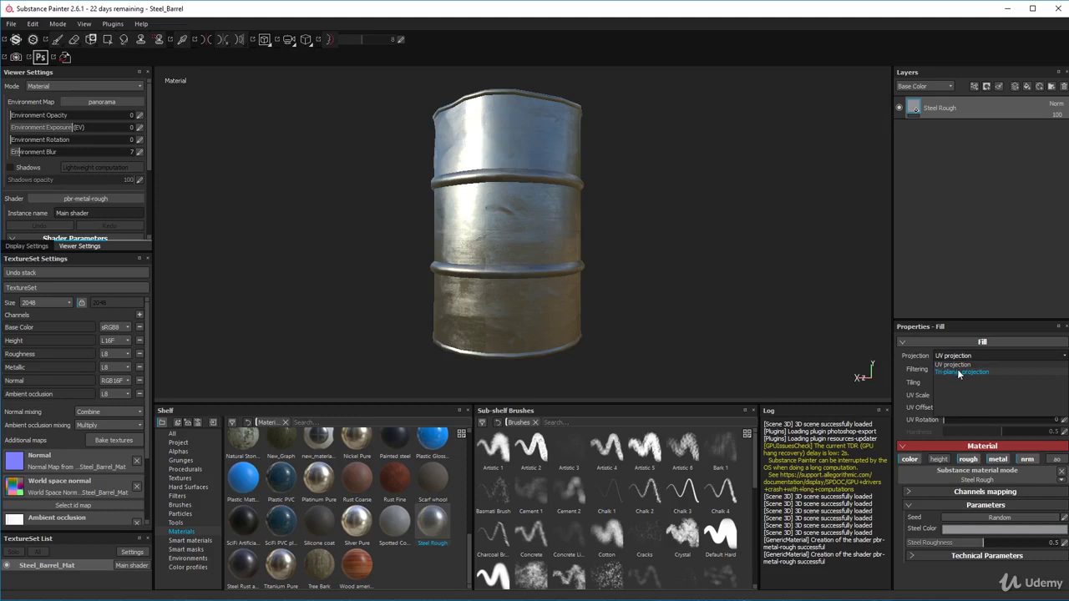
click(956, 371)
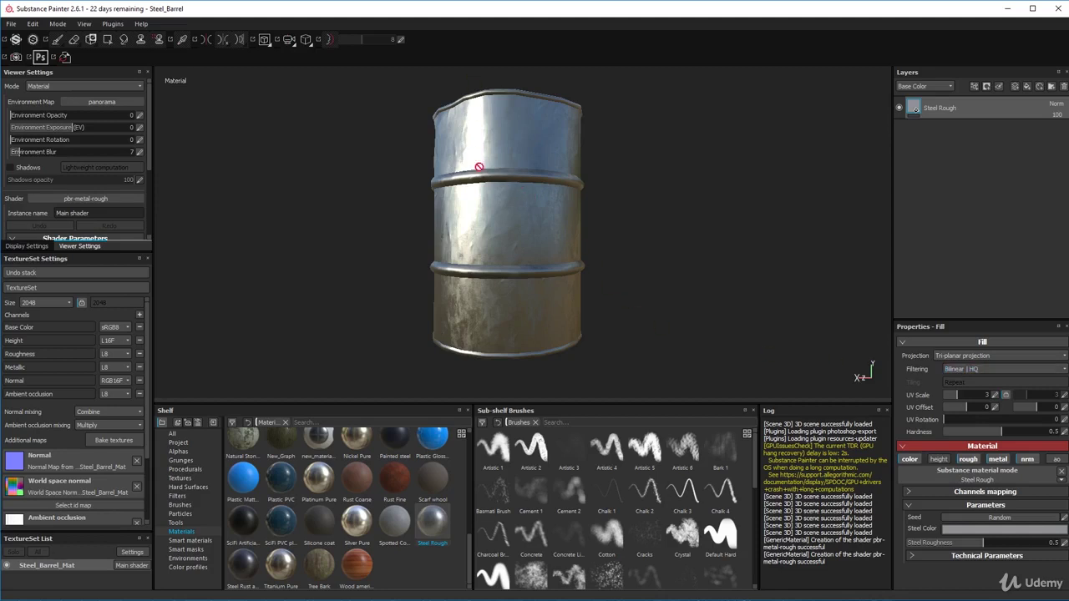
alt+drag(511, 336, 483, 298)
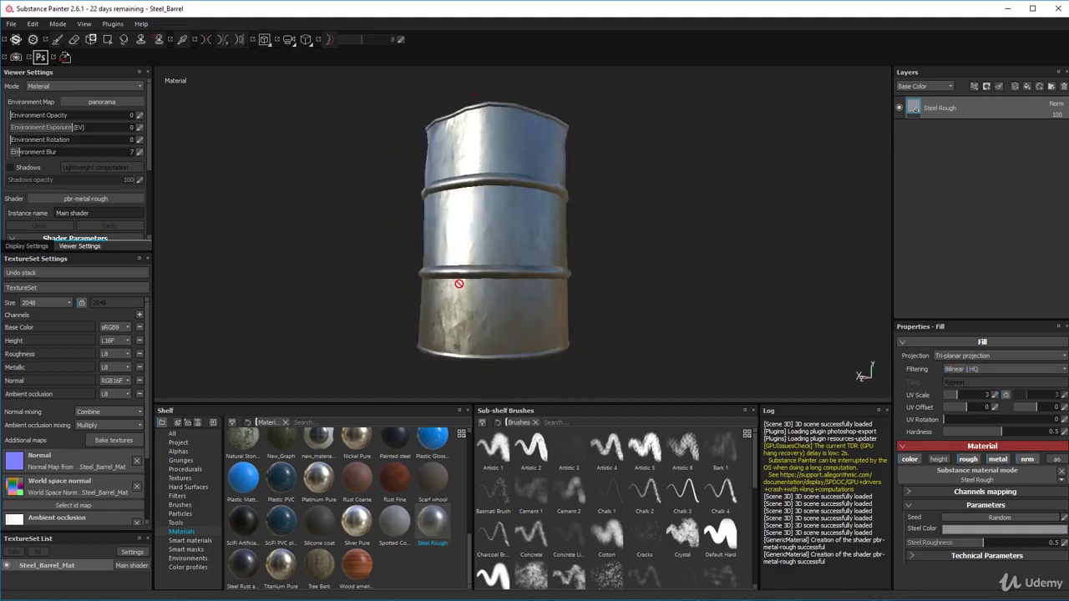
alt+drag(410, 324, 591, 326)
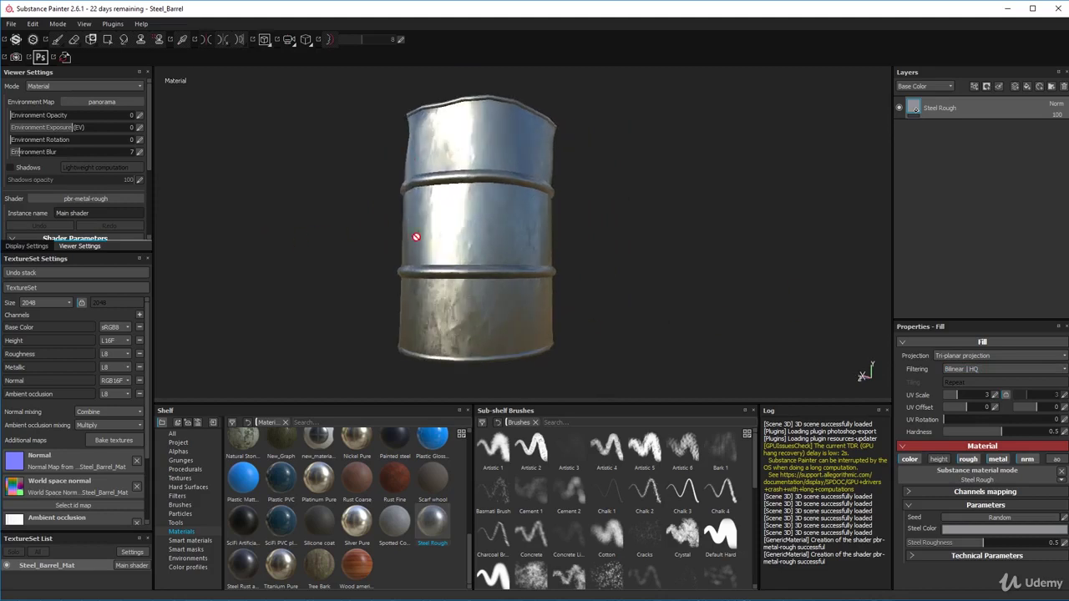
alt+drag(465, 310, 517, 340)
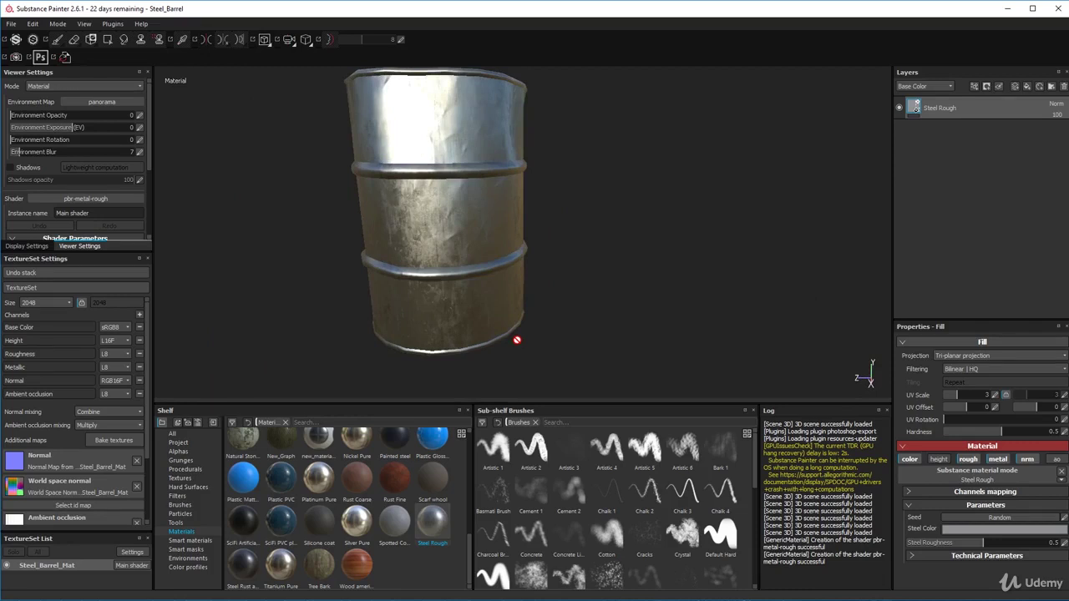
alt+drag(441, 198, 539, 268)
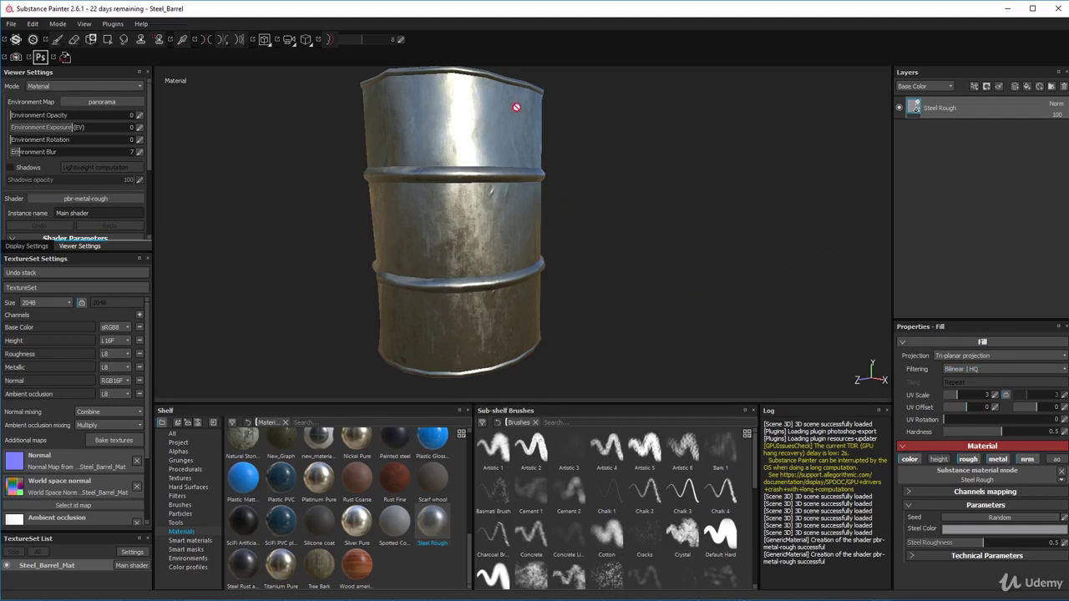
alt+drag(464, 266, 442, 269)
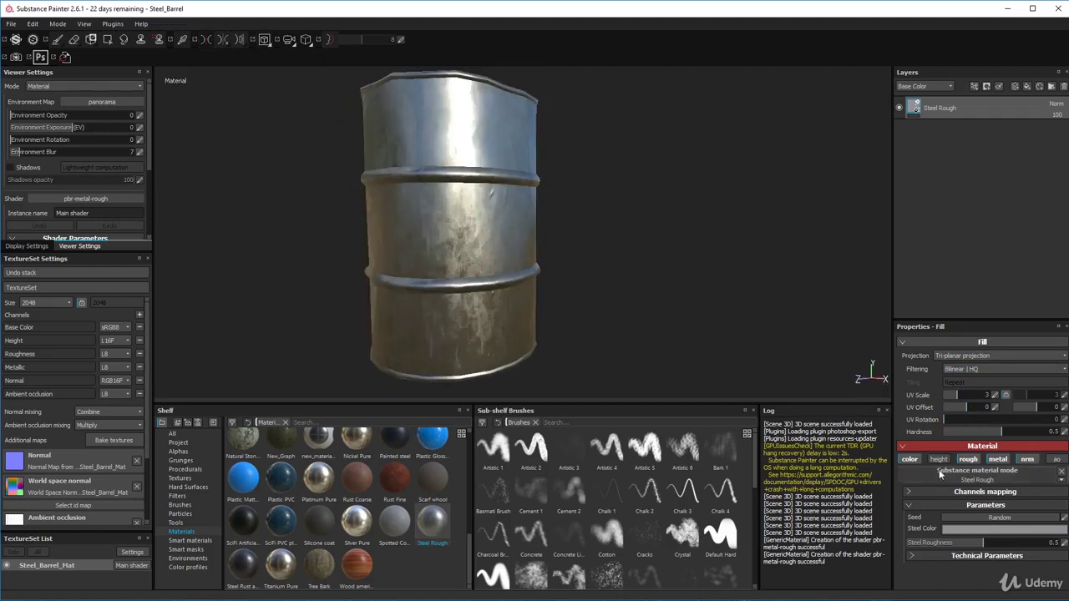
Try denser tiling on the Steel Rough fill and settle on a UV scale of 2
drag(959, 396, 968, 403)
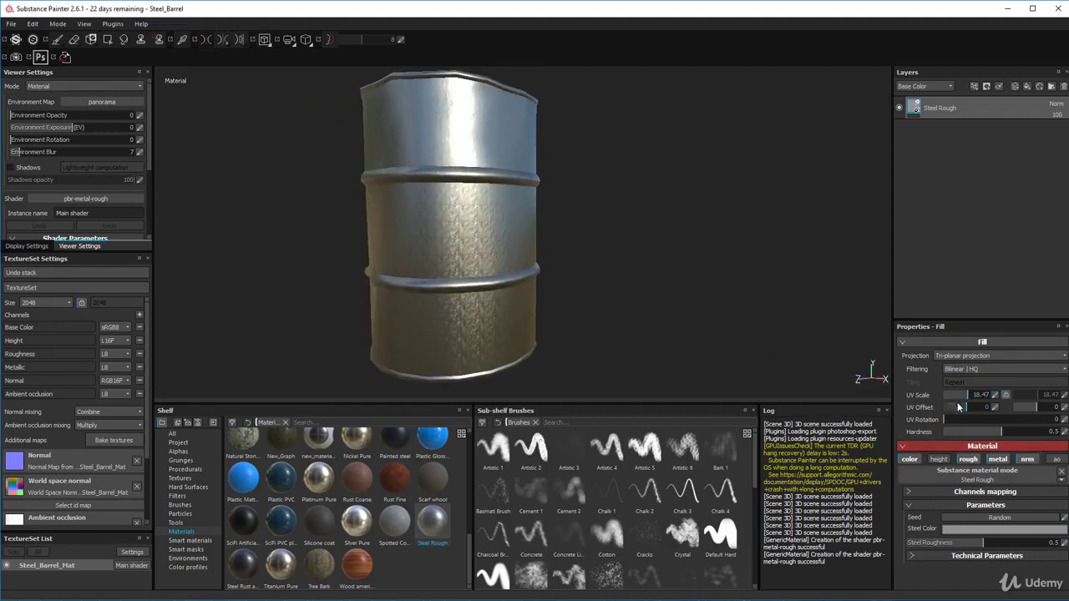
alt+drag(522, 172, 537, 279)
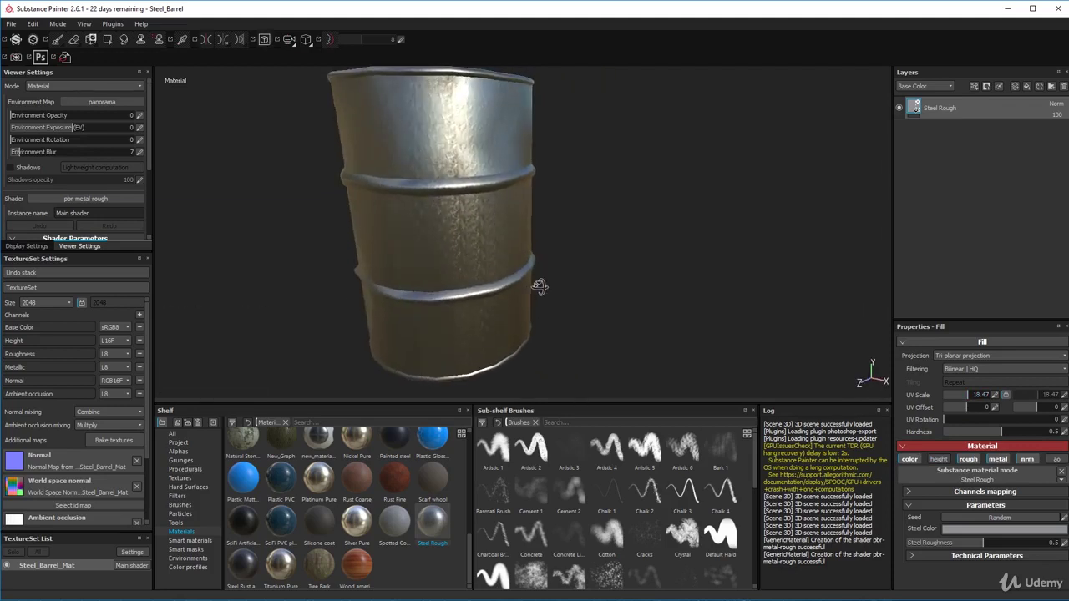
drag(964, 393, 960, 396)
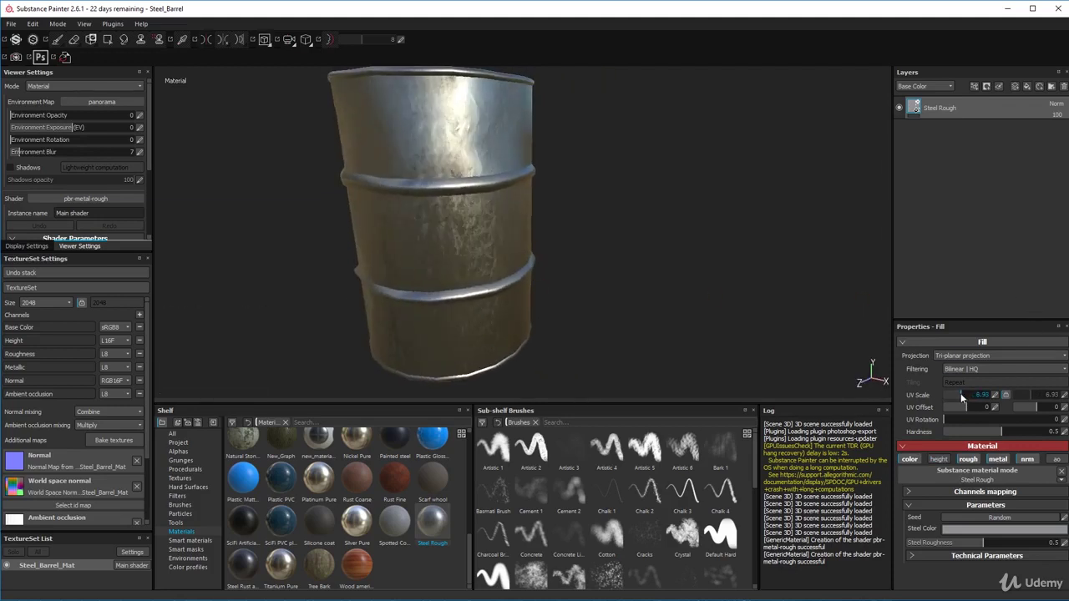
double_click(992, 398)
text(2)
key(Return)
mouse_move(576, 270)
alt+mouse_down()
mouse_move(489, 239)
mouse_move(396, 245)
mouse_move(465, 276)
mouse_move(585, 281)
mouse_move(576, 286)
alt+mouse_up()
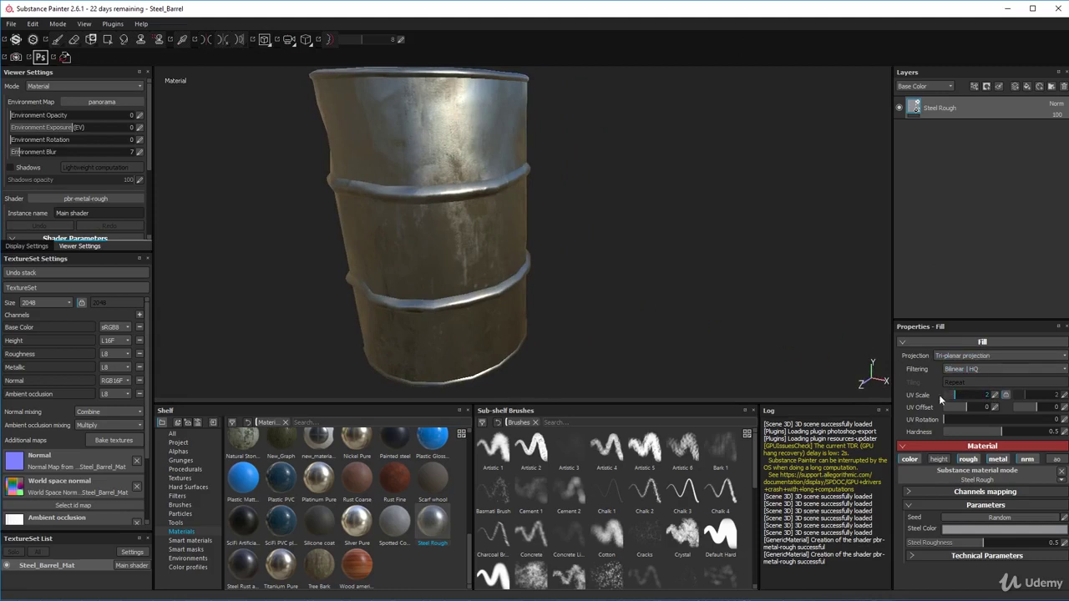
Set the Steel Rough fill's UV offset to 0.12 and its UV rotation to 93.91
mouse_move(967, 406)
mouse_down()
mouse_move(979, 409)
mouse_move(960, 409)
mouse_up()
alt+drag(542, 318, 615, 293)
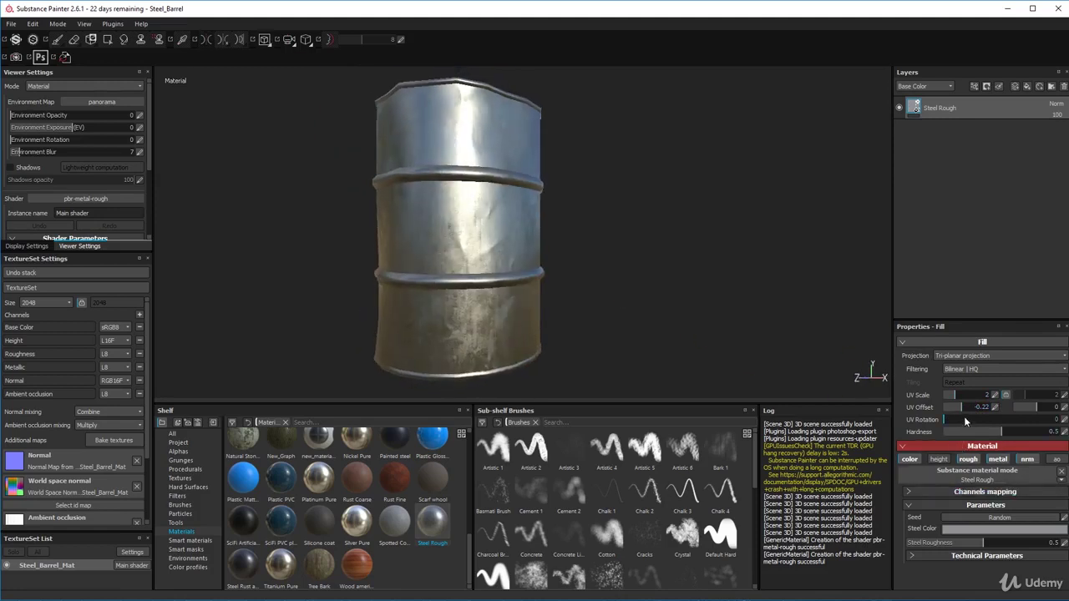
mouse_move(960, 407)
mouse_down()
mouse_move(973, 419)
mouse_move(953, 419)
mouse_move(974, 418)
mouse_up()
alt+drag(675, 341, 706, 314)
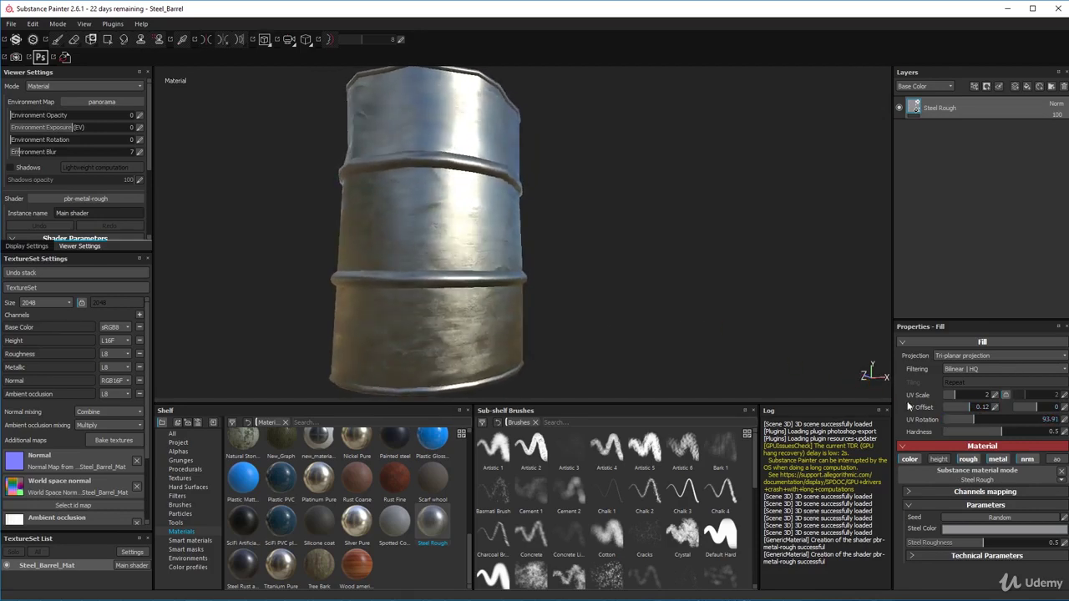
Set the Steel Rough fill's UV rotation to 86.96 and check the barrel from several sides
drag(970, 415, 965, 414)
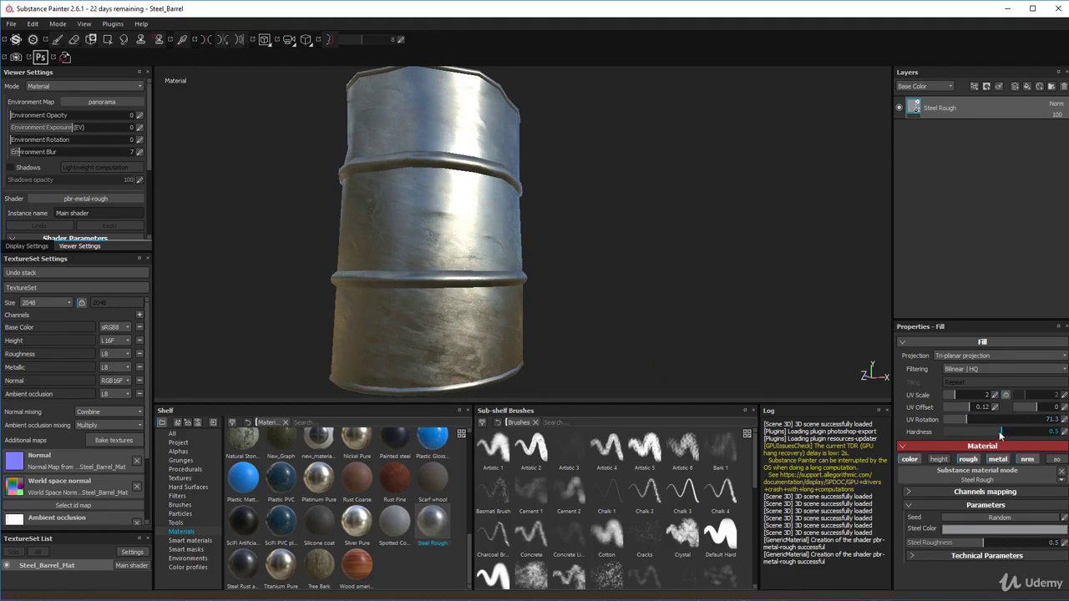
mouse_move(968, 419)
mouse_down()
mouse_move(983, 429)
mouse_move(948, 413)
mouse_move(970, 422)
mouse_up()
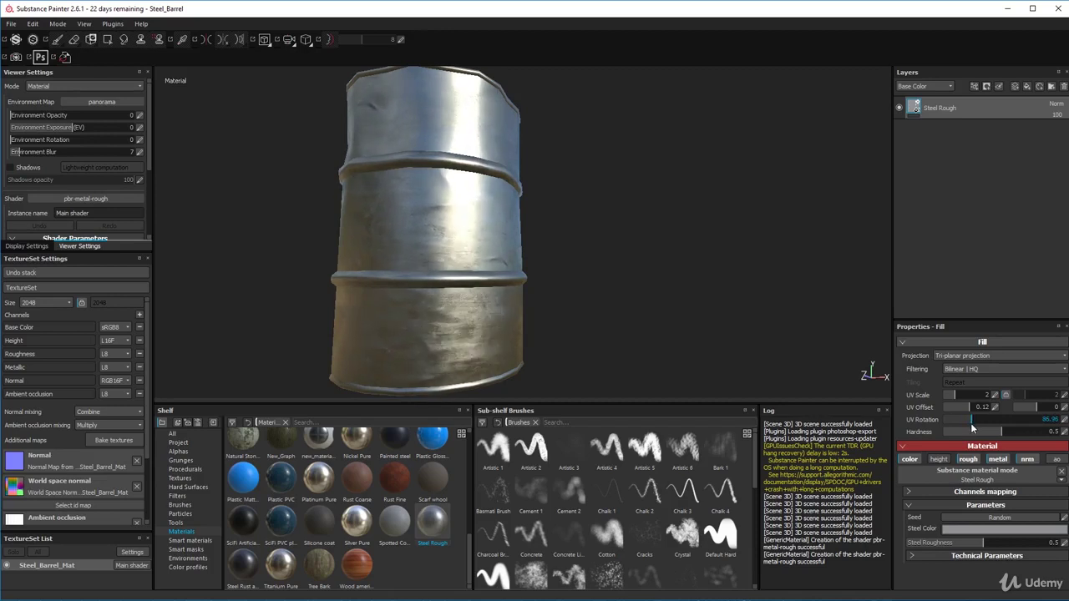
alt+drag(527, 310, 558, 290)
alt+drag(458, 216, 408, 175)
scroll(468, 220, down, 3)
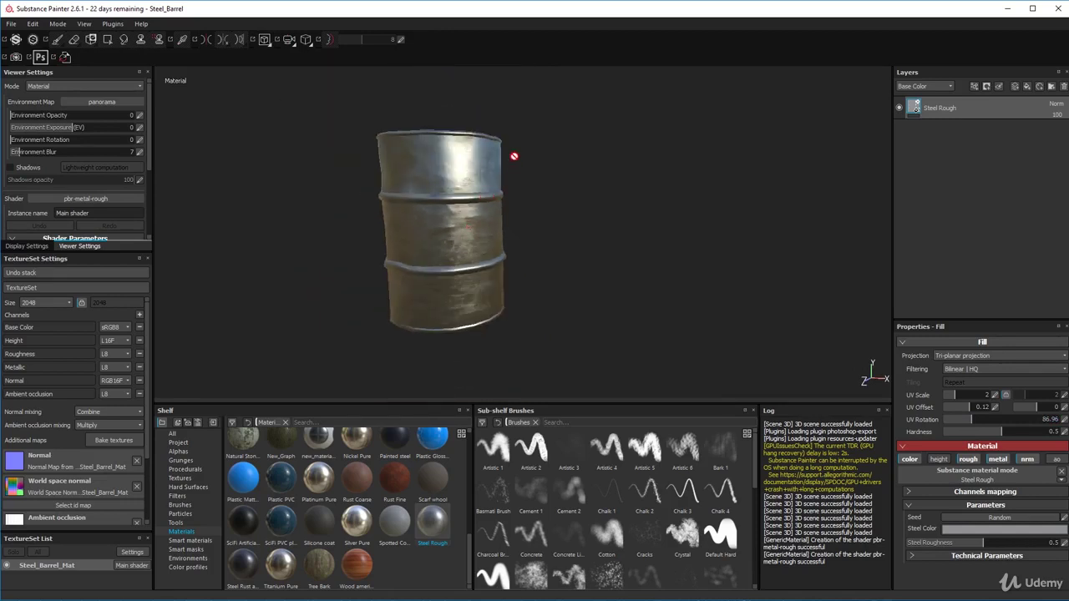
alt+drag(405, 227, 461, 284)
alt+right_drag(461, 284, 530, 305)
alt+drag(467, 199, 441, 226)
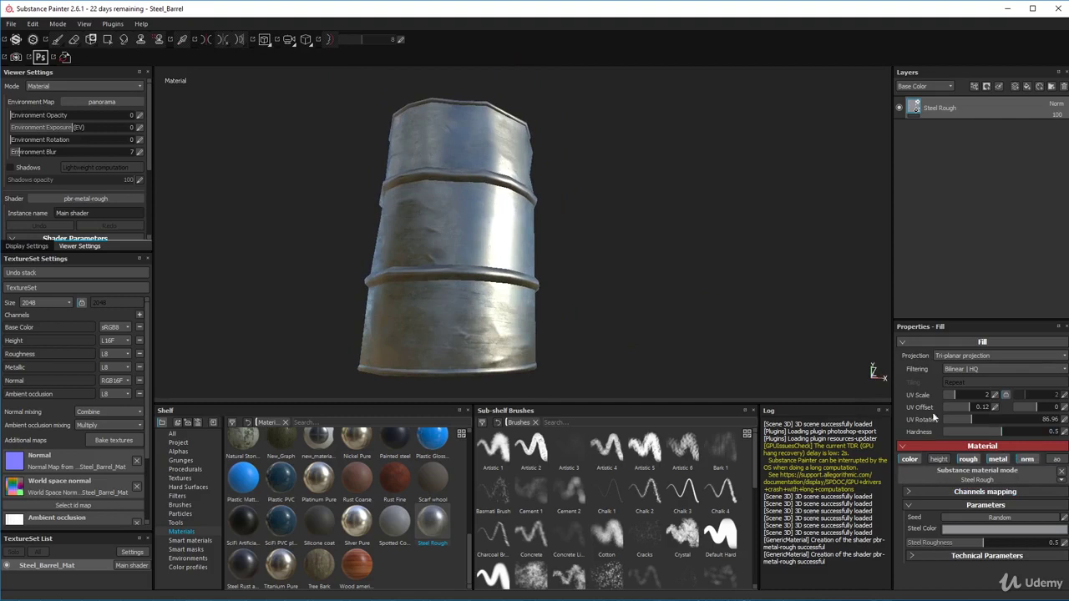
Try softer and harder tri-planar blending on the Steel Rough fill and settle on a Hardness of 0.65
mouse_move(999, 429)
mouse_down()
mouse_move(930, 441)
mouse_move(1063, 443)
mouse_move(988, 444)
mouse_up()
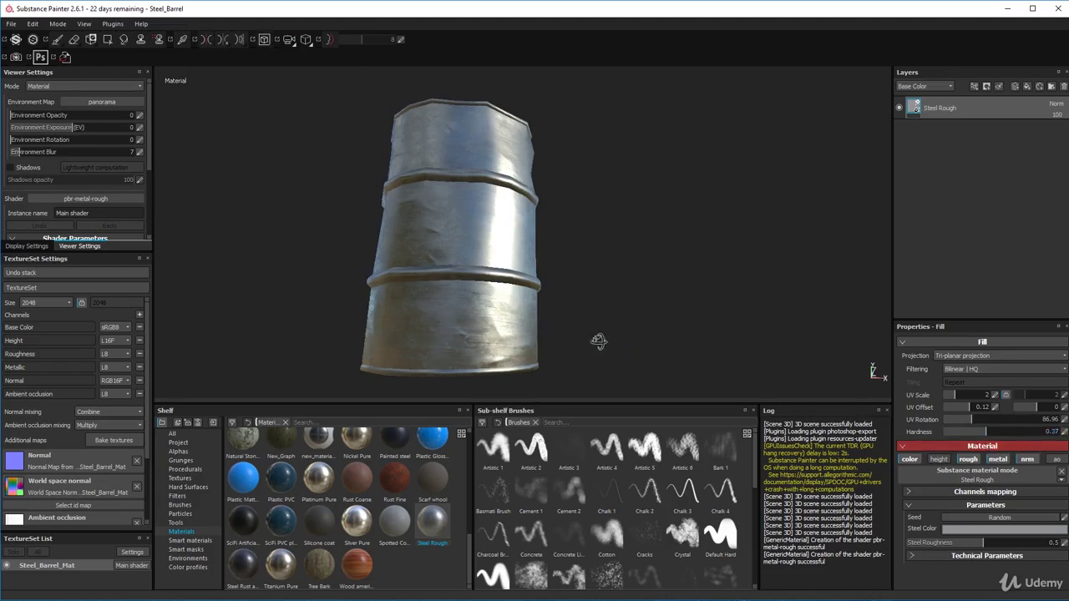
alt+drag(598, 338, 538, 370)
scroll(520, 331, up, 3)
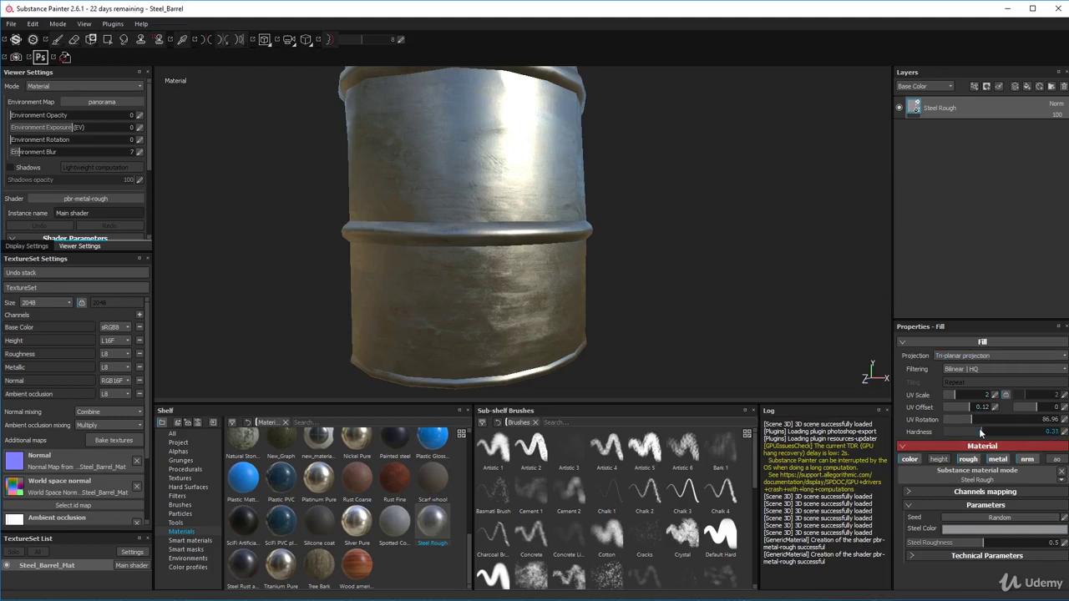
drag(942, 431, 1060, 433)
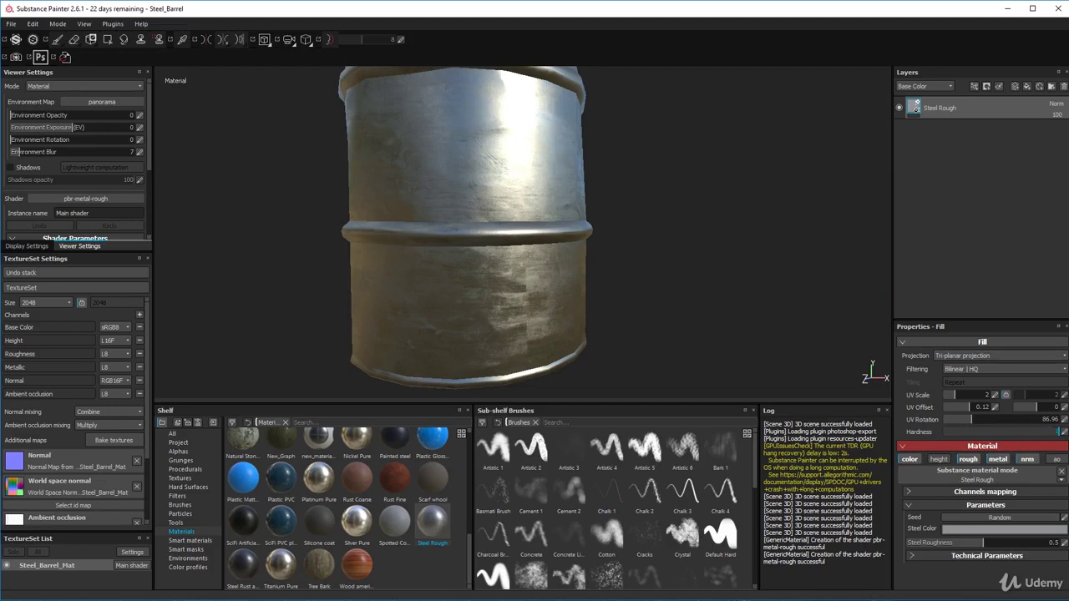
alt+drag(682, 335, 563, 345)
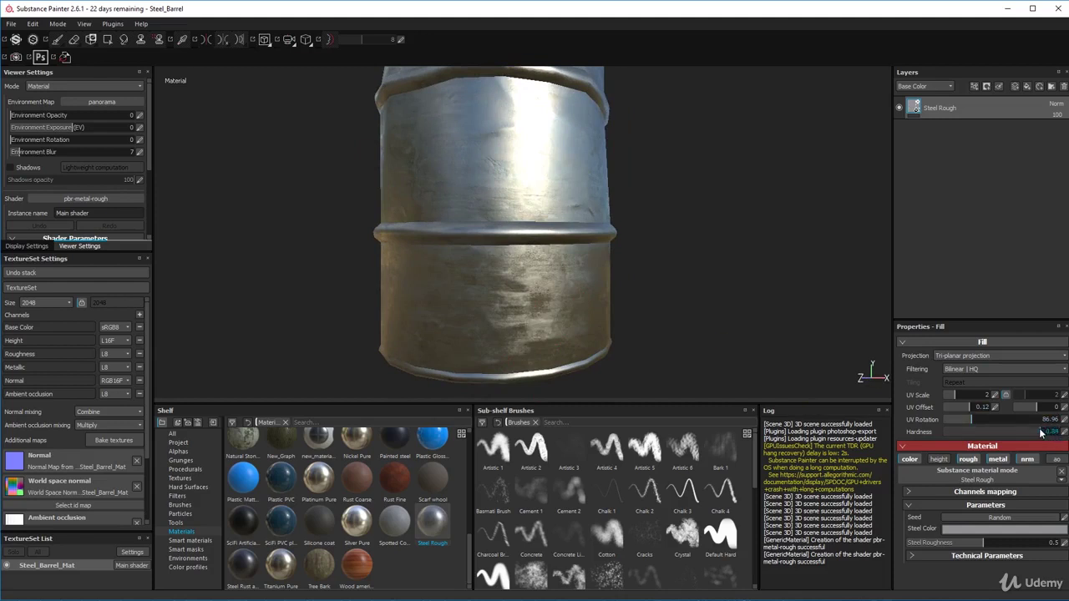
mouse_move(1012, 431)
mouse_down()
mouse_move(923, 432)
mouse_move(1030, 437)
mouse_move(1019, 438)
mouse_up()
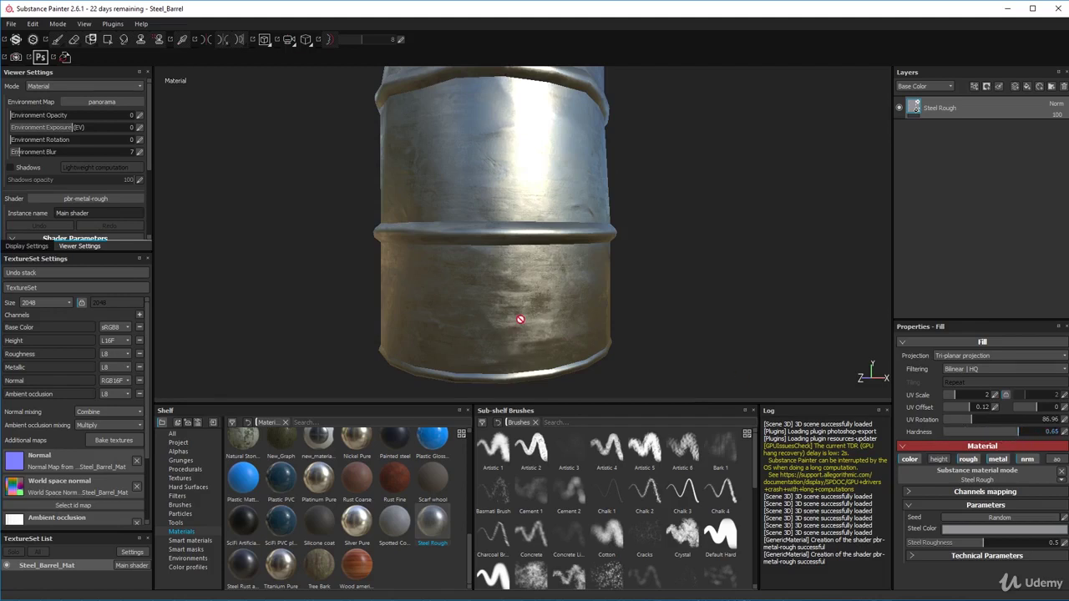
alt+drag(588, 352, 551, 251)
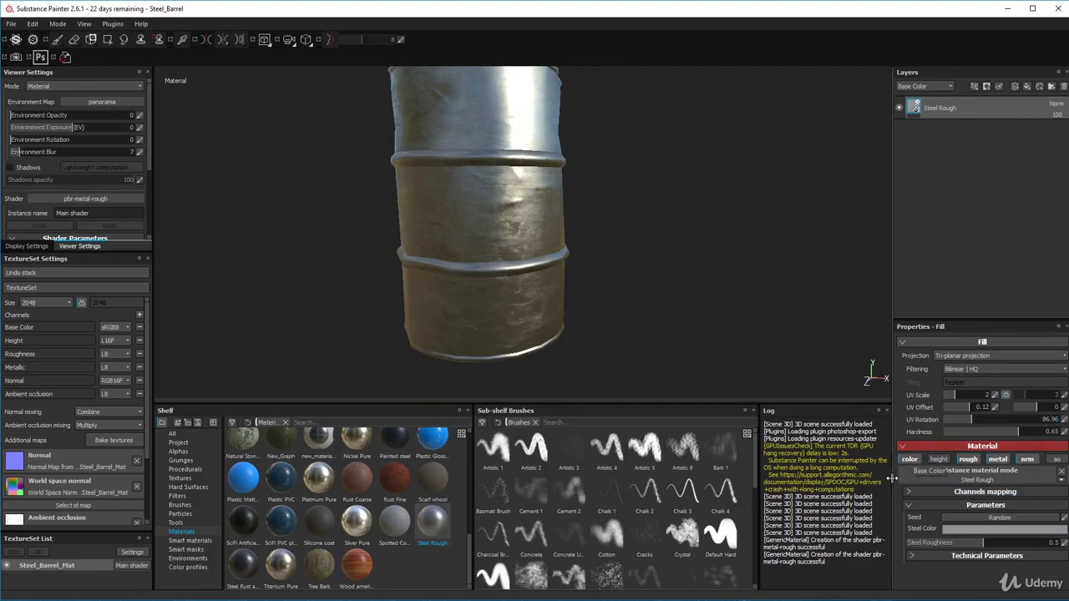
Compare the Steel Rough fill with and without its color channel on the barrel, leaving the channel enabled
click(911, 460)
alt+drag(712, 380, 849, 423)
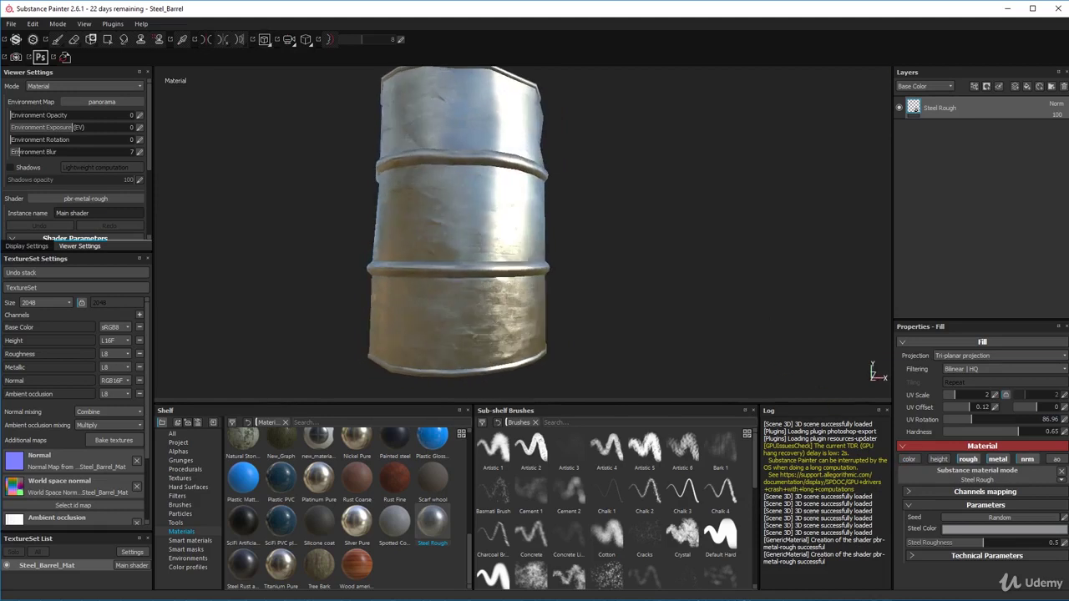
click(908, 464)
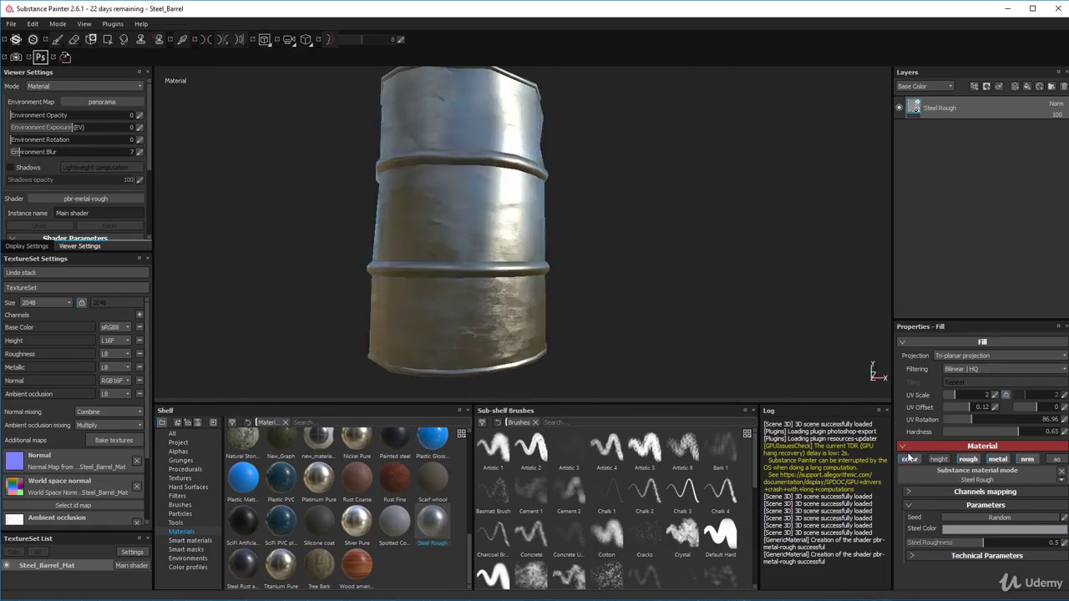
alt+drag(678, 308, 753, 348)
click(915, 464)
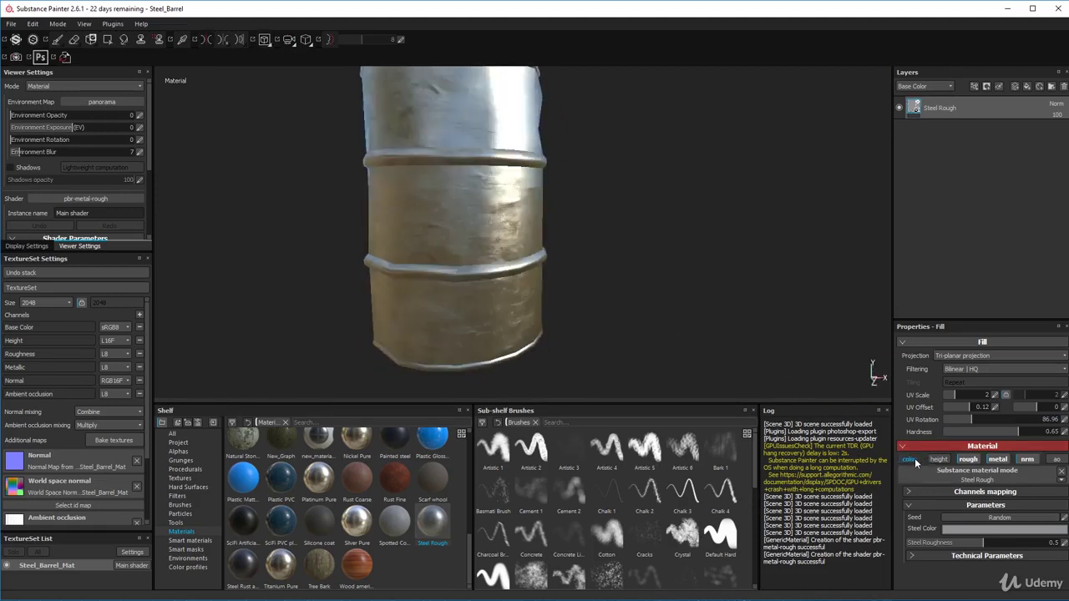
click(916, 463)
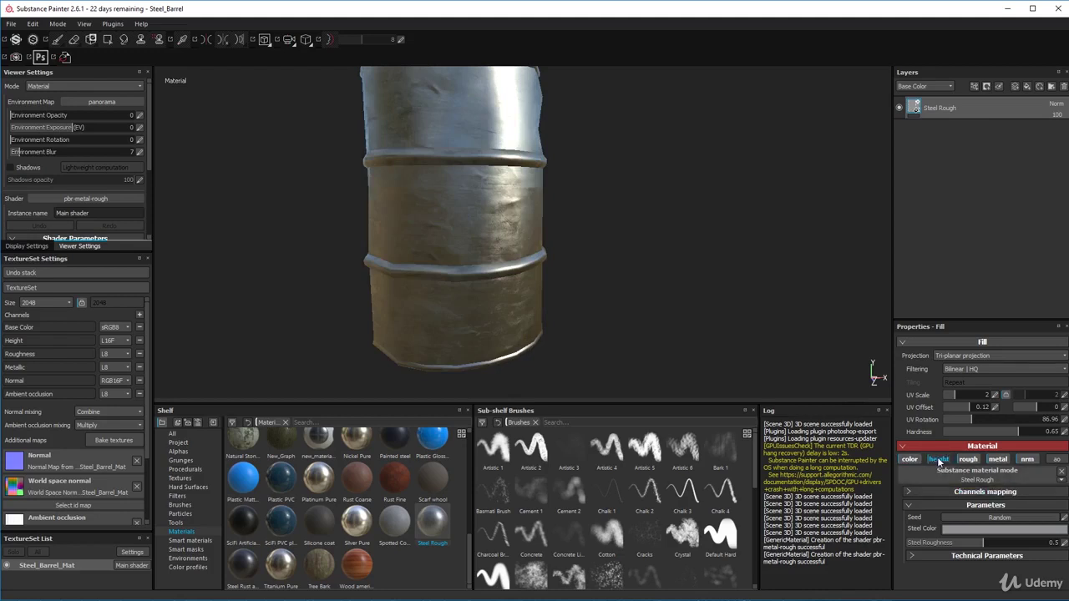
alt+drag(624, 326, 663, 316)
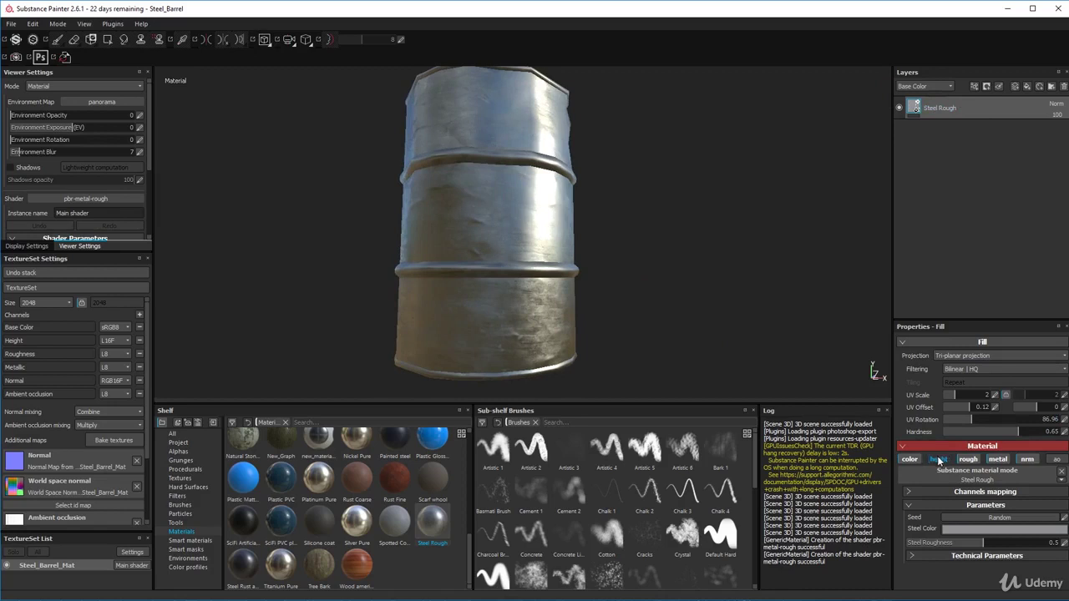
alt+drag(705, 277, 711, 286)
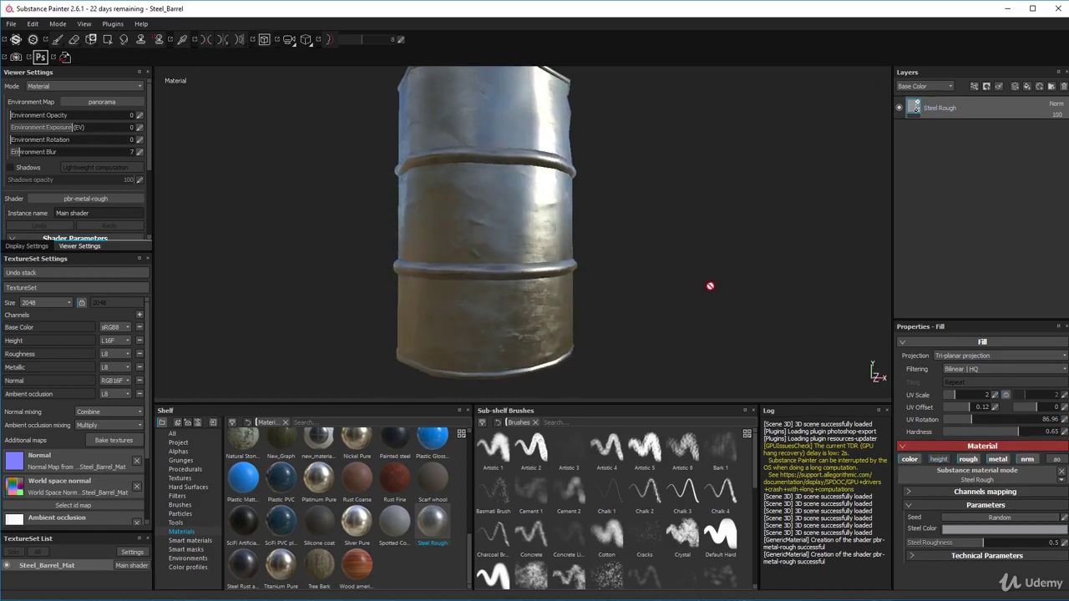
Disable and re-enable the fill's roughness, metallic and normal channels one at a time to compare their effect on the barrel
click(972, 460)
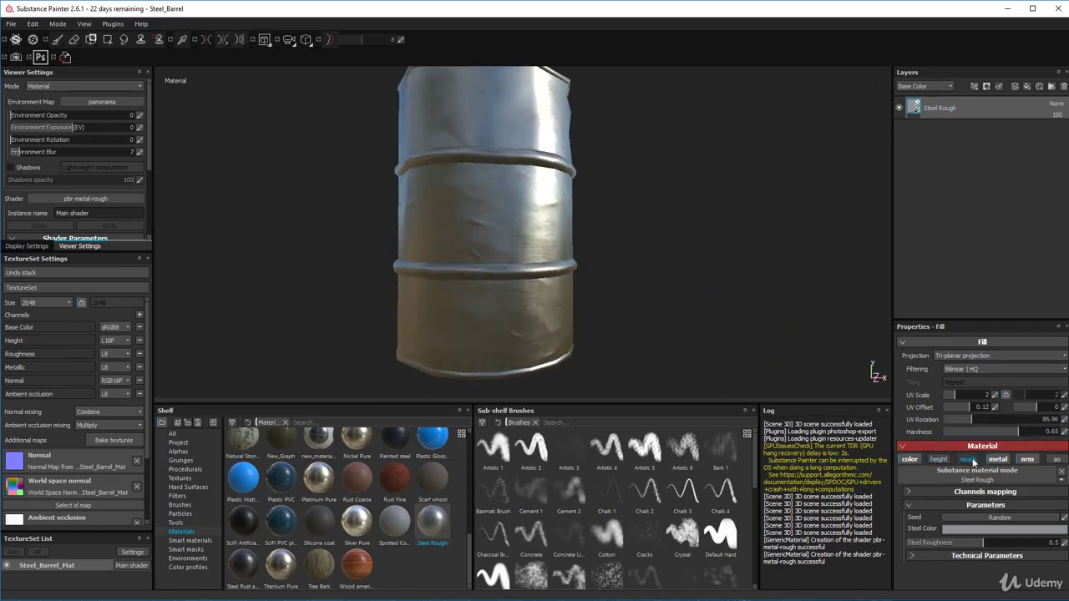
click(971, 460)
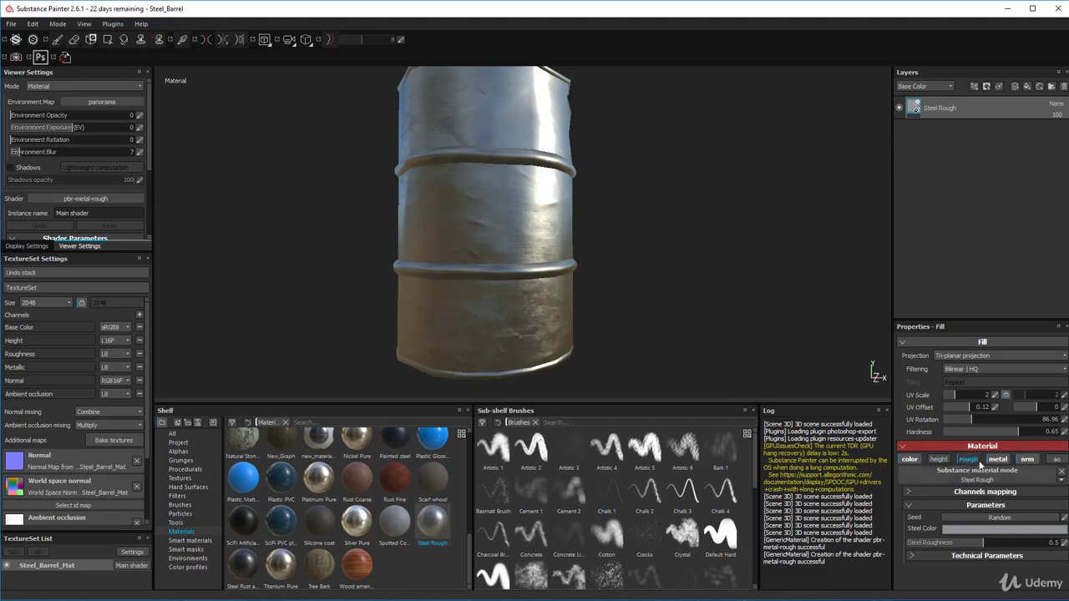
alt+drag(728, 310, 676, 312)
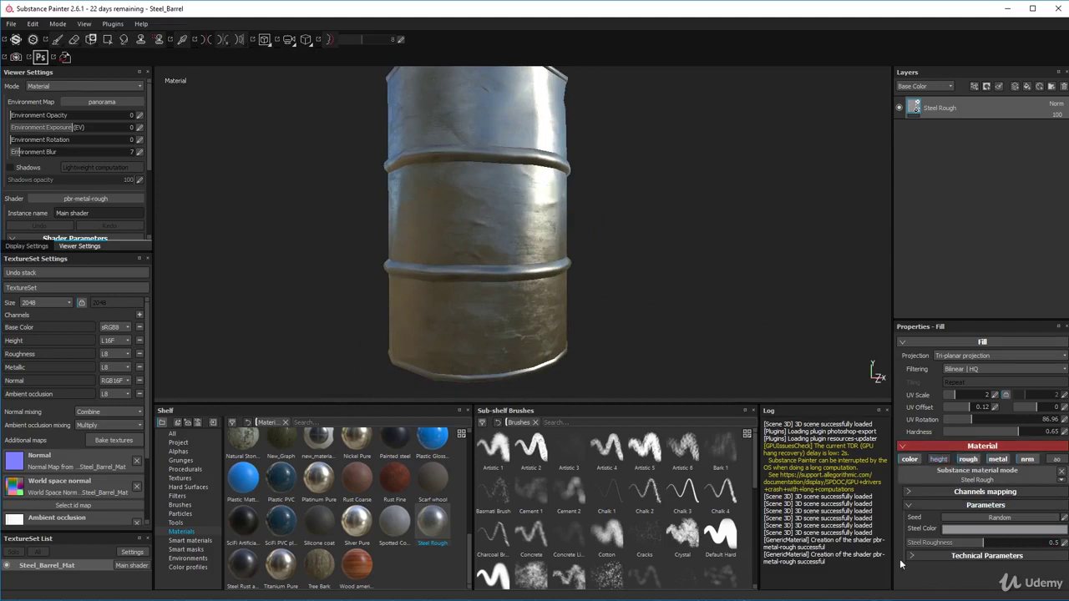
click(999, 460)
alt+drag(631, 353, 596, 312)
click(998, 460)
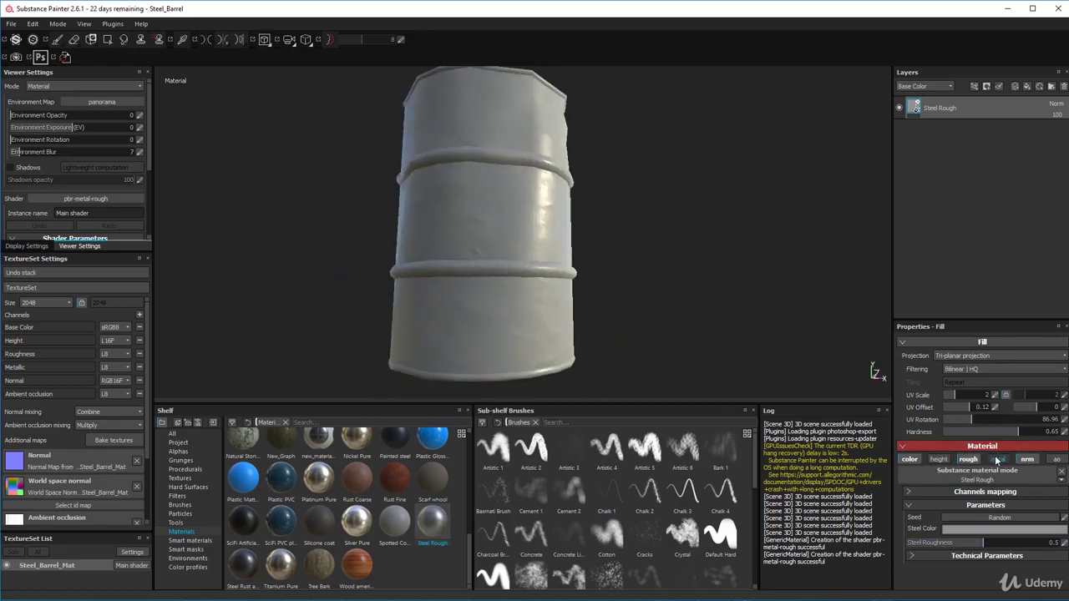
click(1028, 460)
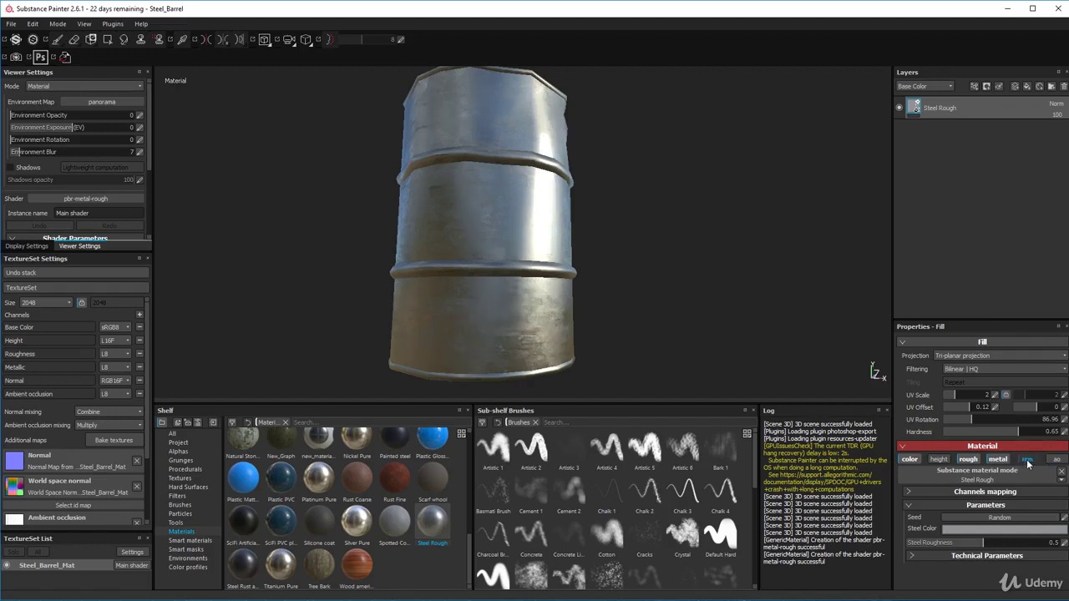
click(1027, 460)
alt+drag(704, 346, 640, 333)
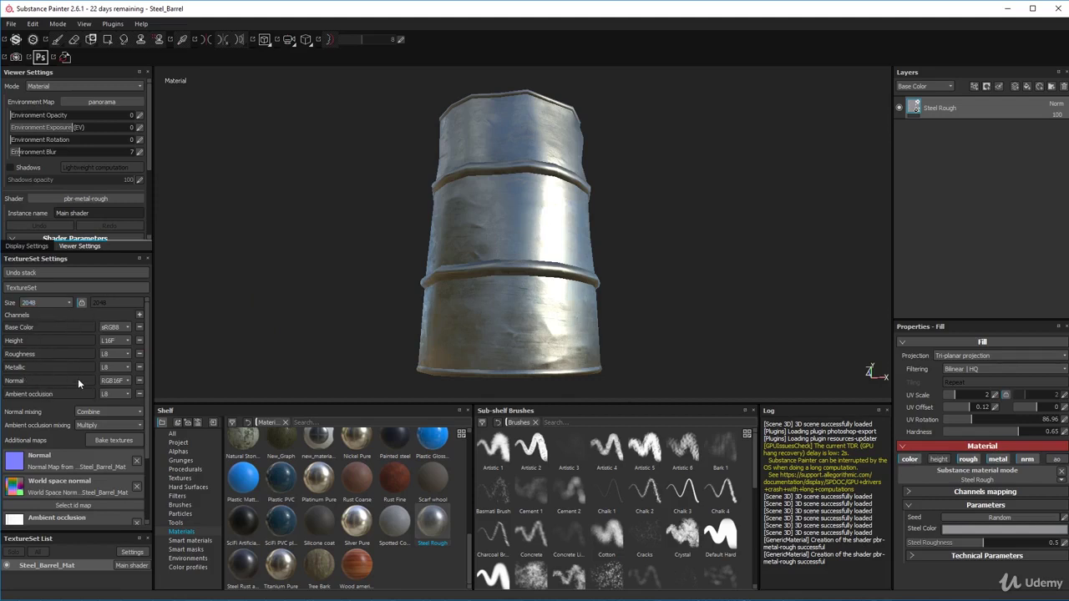
Review the materials available for the Steel Rough fill and its channels mapping without changing either
click(918, 461)
click(962, 475)
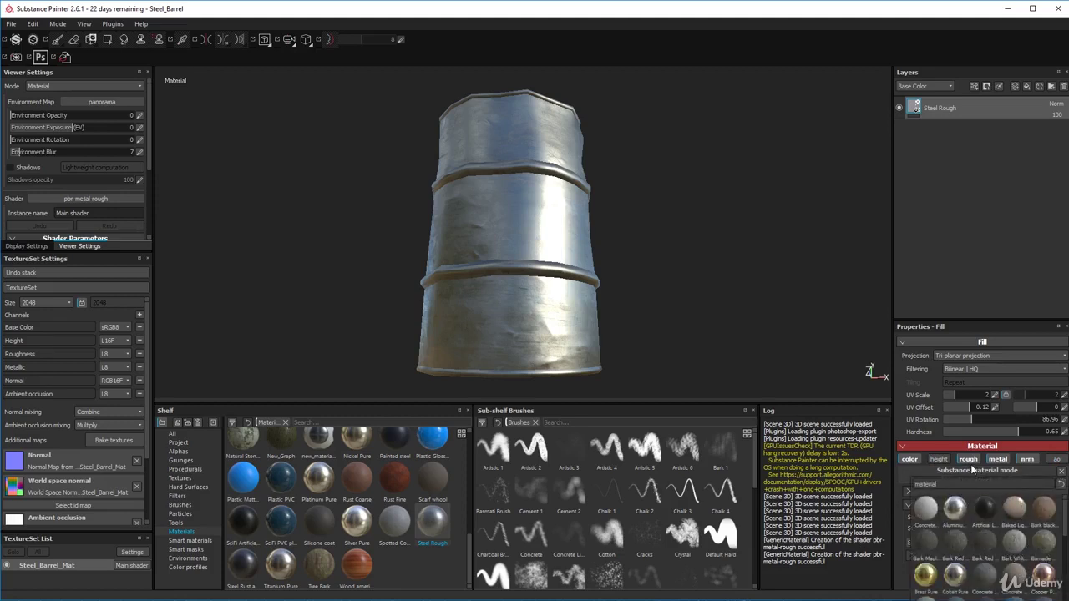
click(944, 220)
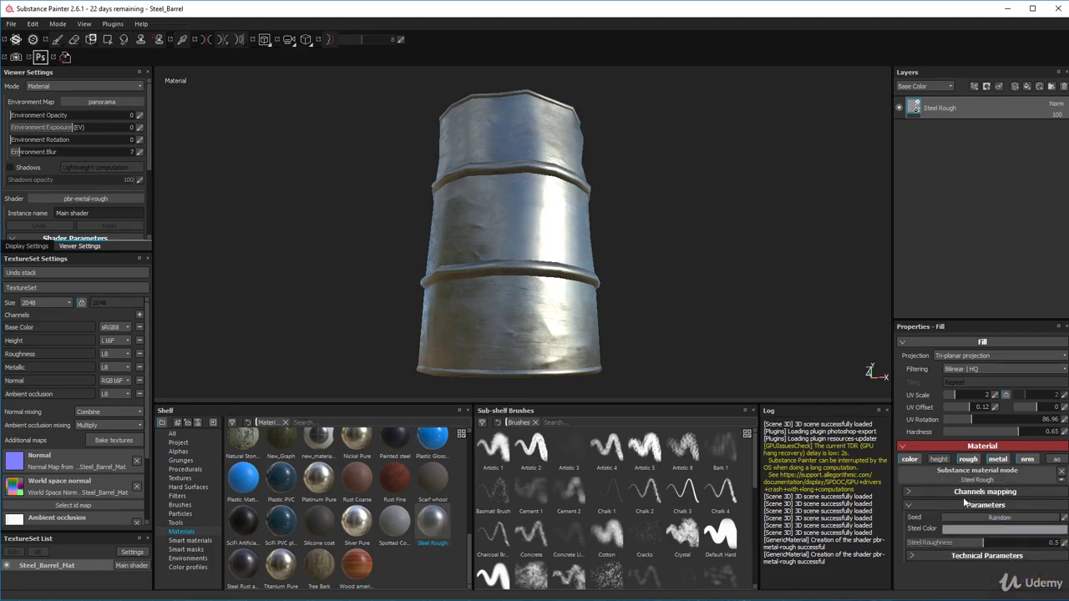
click(911, 491)
scroll(925, 509, down, 2)
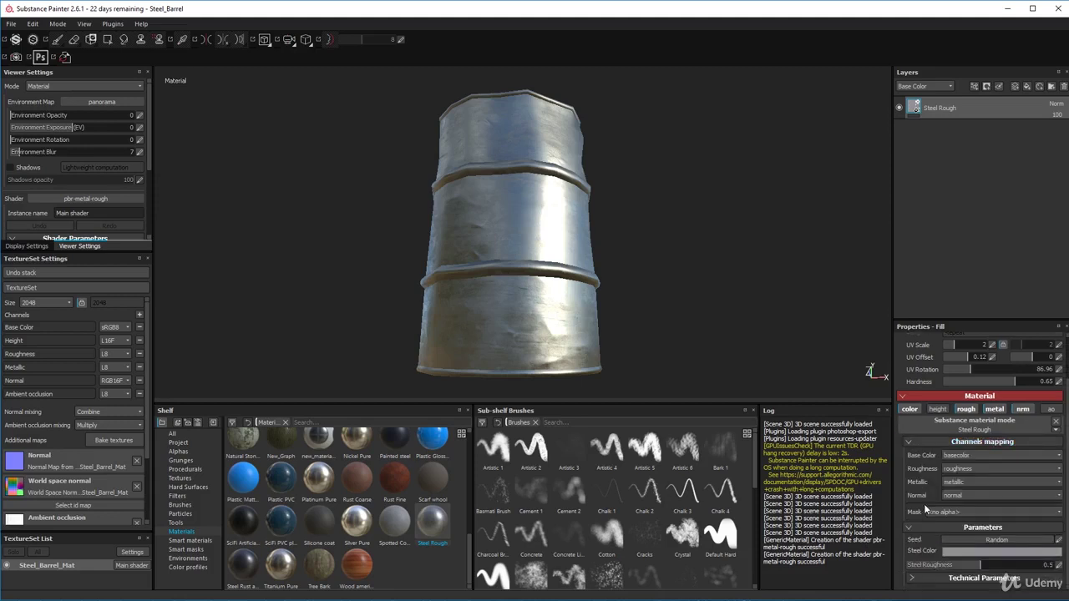
click(910, 441)
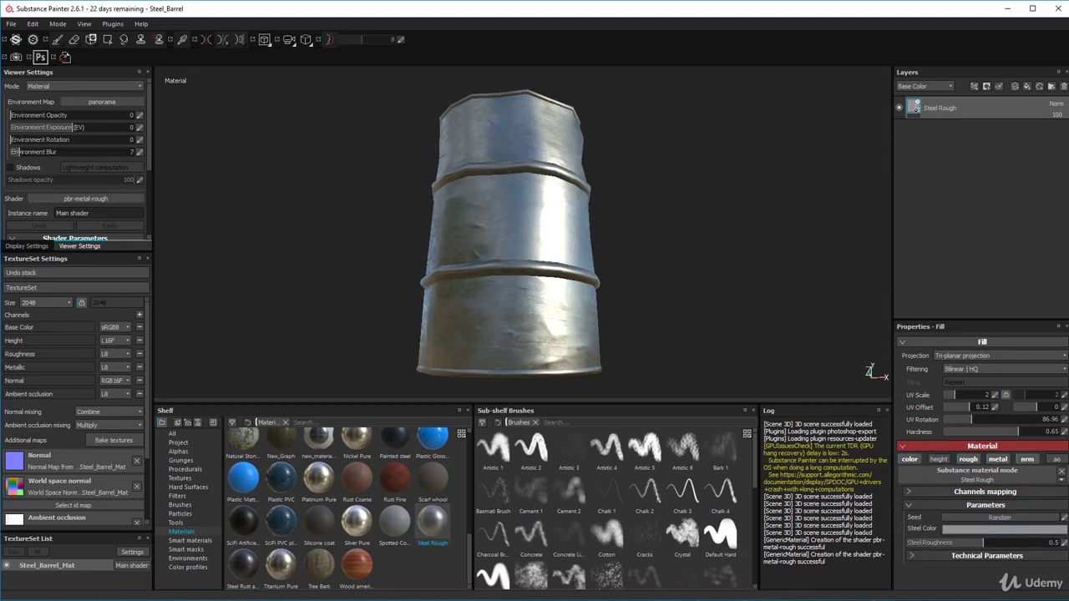
Darken the Steel Rough fill's Steel Color to a dark blue-grey and check the barrel from several sides
alt+drag(650, 379, 551, 379)
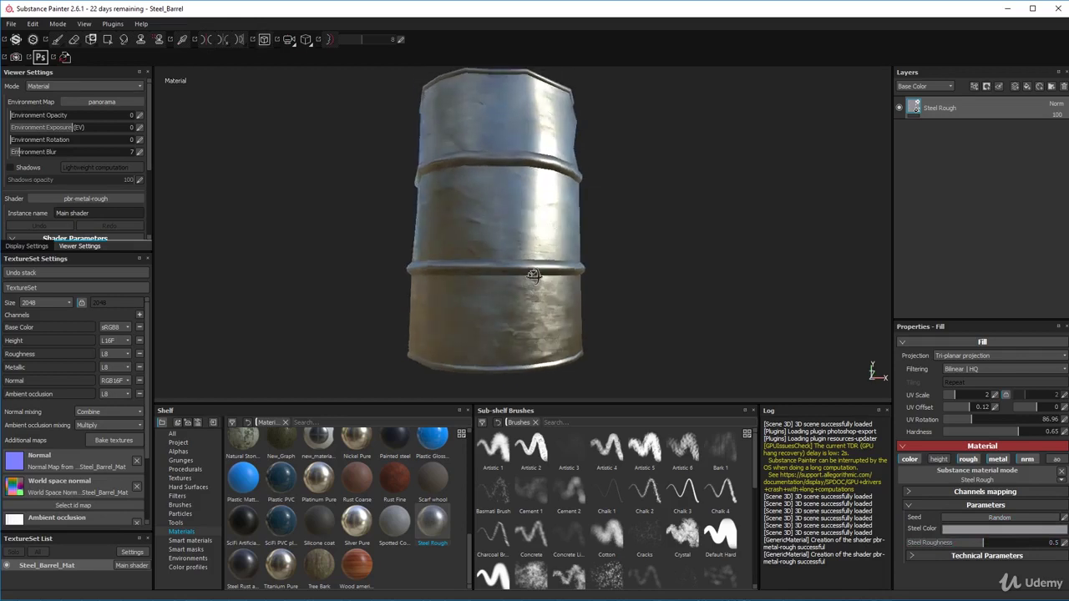
click(994, 530)
mouse_move(933, 538)
mouse_down()
mouse_move(915, 549)
mouse_move(925, 558)
mouse_move(907, 547)
mouse_move(917, 546)
mouse_move(908, 551)
mouse_move(899, 493)
mouse_move(899, 556)
mouse_up()
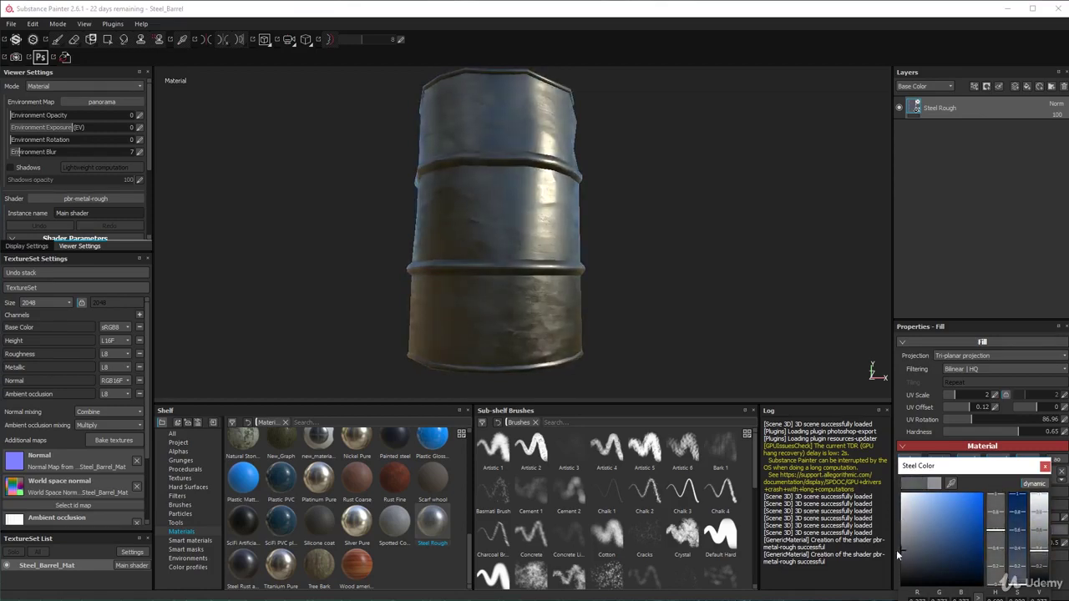
mouse_move(604, 241)
alt+mouse_down()
mouse_move(472, 291)
mouse_move(420, 234)
mouse_move(496, 258)
alt+mouse_up()
alt+drag(602, 326, 685, 351)
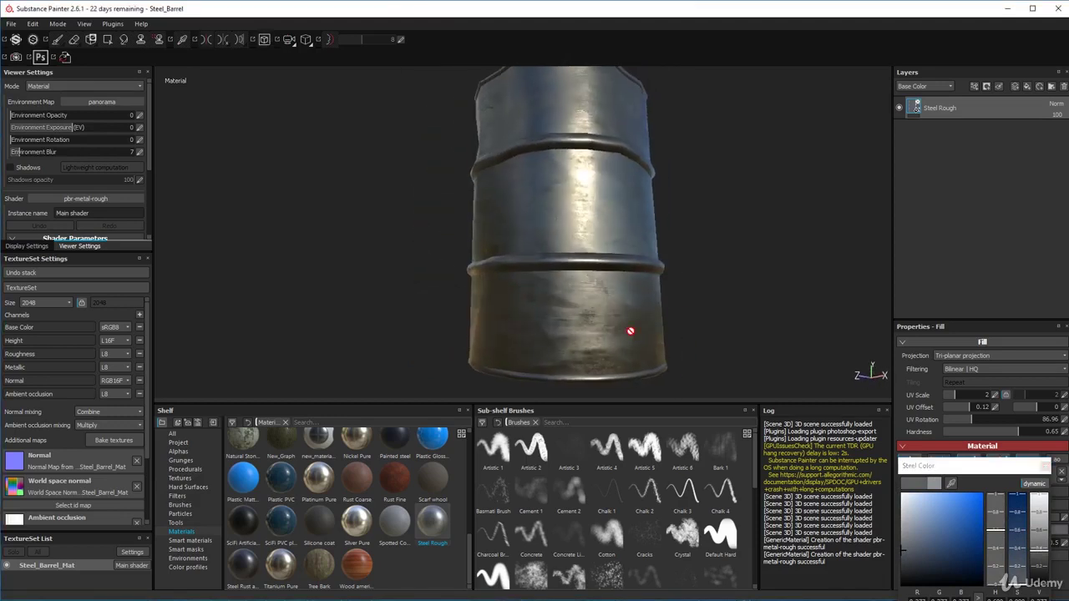
click(1046, 466)
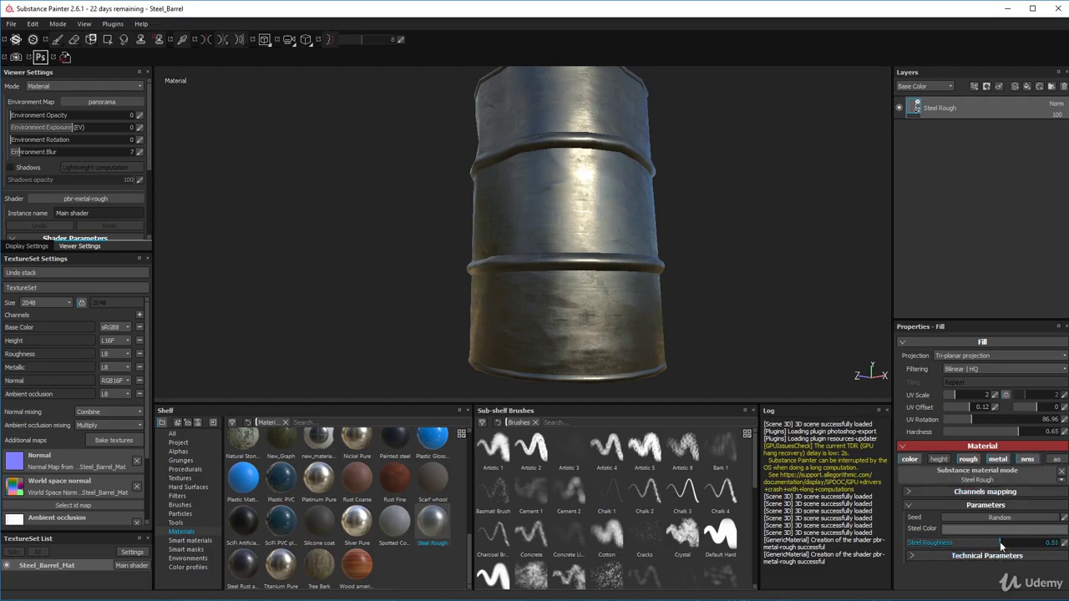
Try Steel Roughness at both extremes on the fill, fully glossy at 0 and fully rough, and settle on 0.79
drag(1000, 545, 892, 548)
alt+drag(635, 301, 561, 251)
alt+right_drag(560, 250, 544, 279)
alt+drag(543, 279, 641, 335)
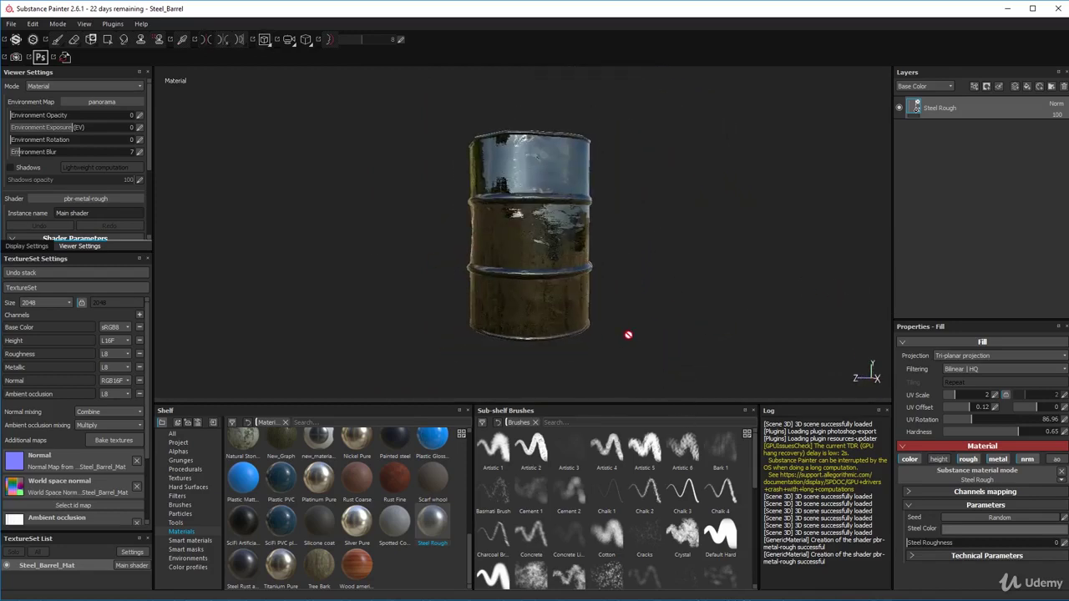
scroll(626, 334, up, 3)
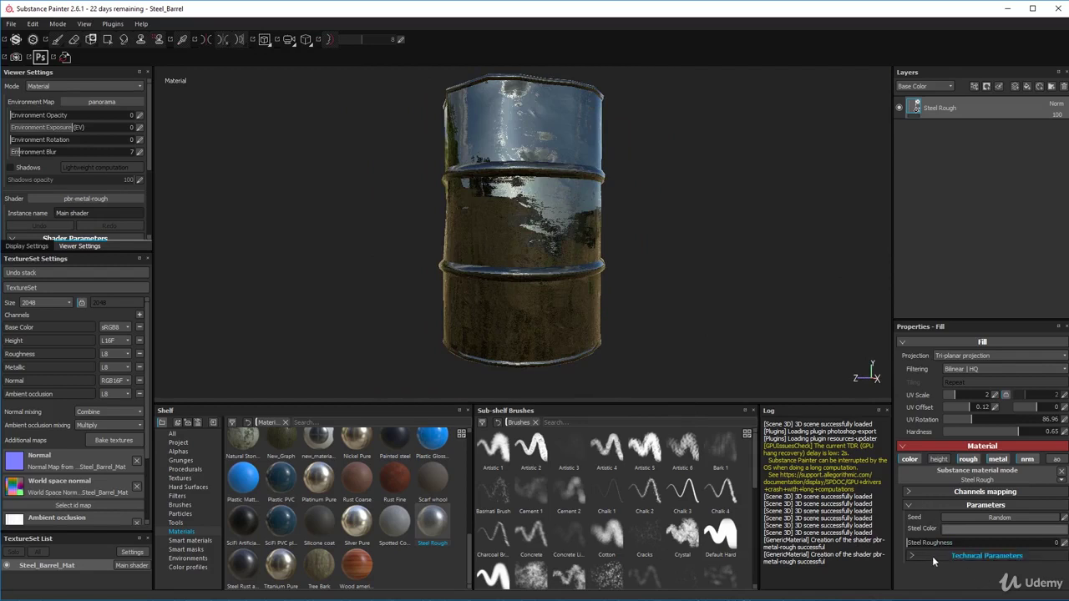
drag(910, 546, 1061, 544)
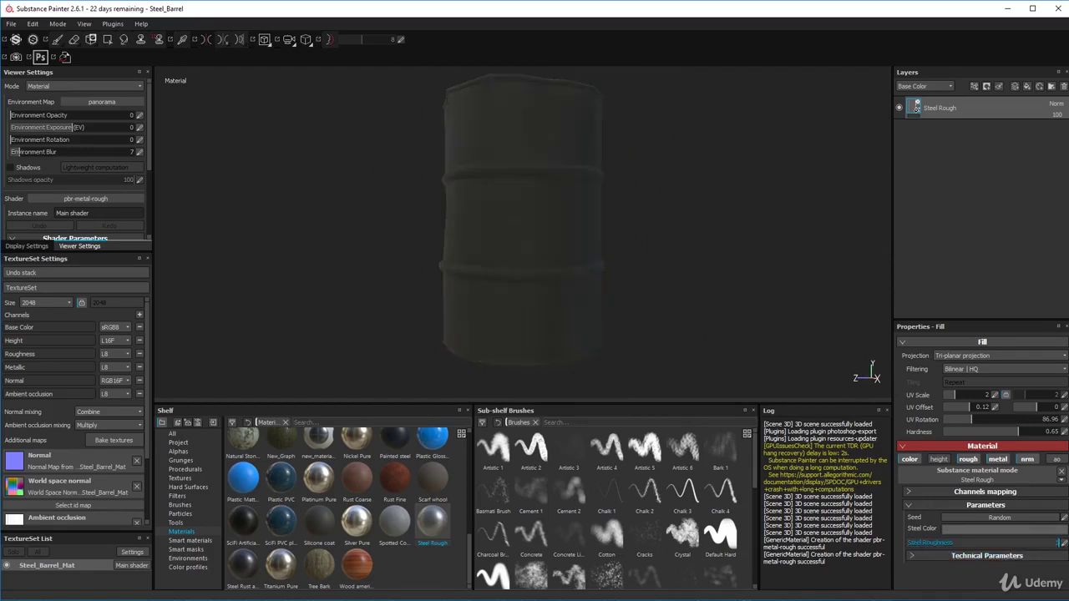
alt+drag(567, 251, 607, 270)
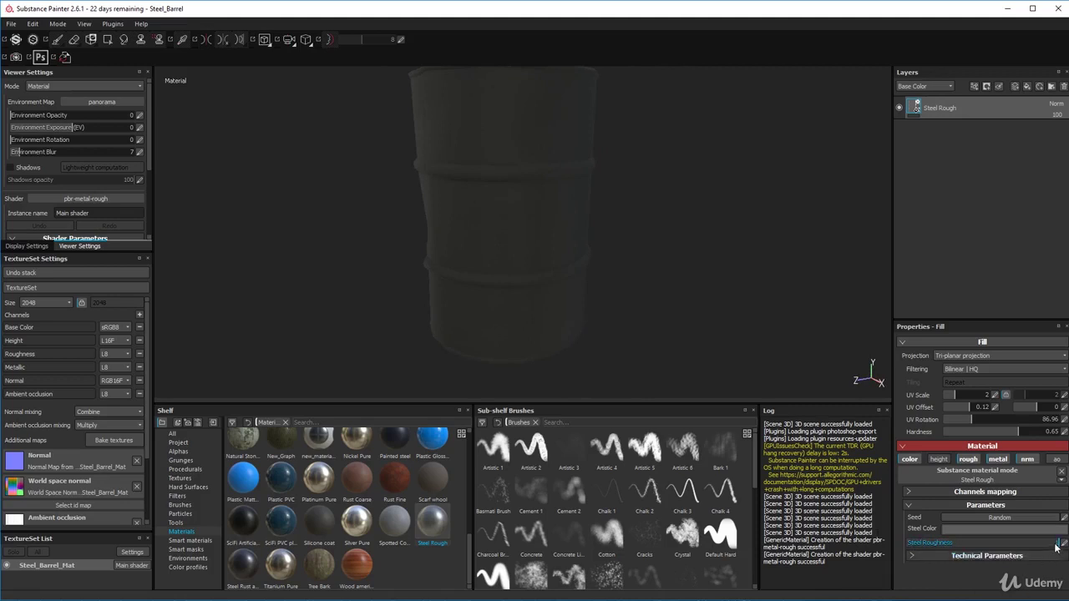
drag(1036, 547, 1027, 544)
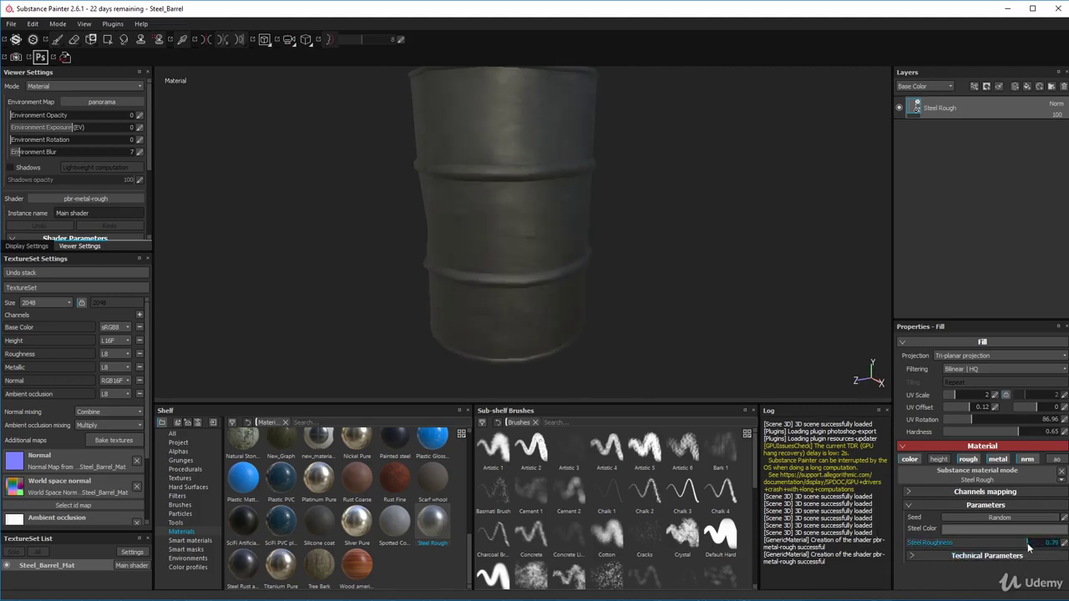
alt+drag(515, 306, 530, 269)
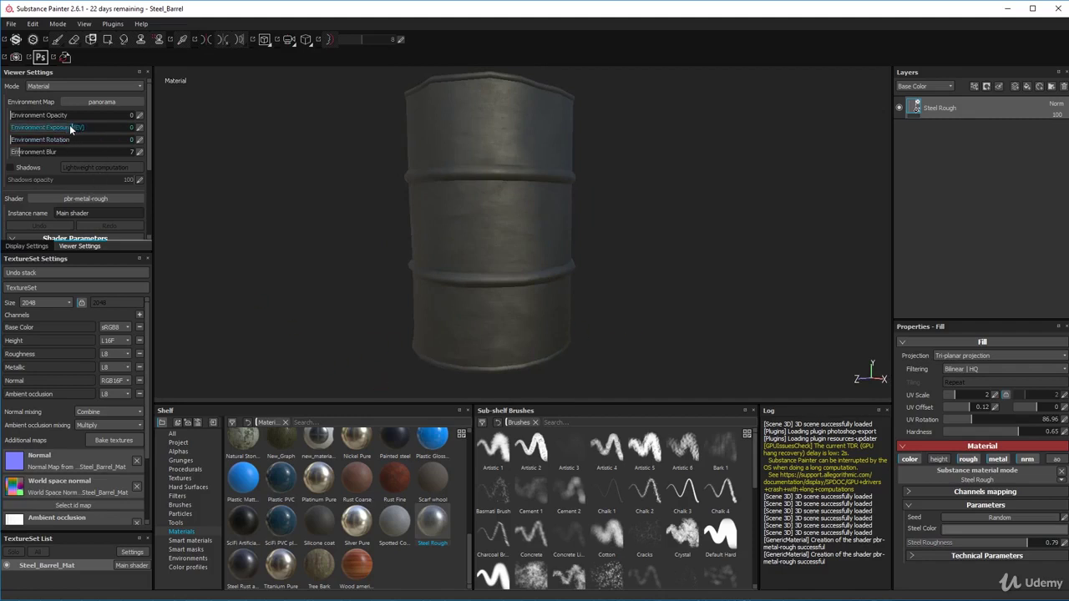
Set the environment exposure to 0.99 and the fill's Steel Roughness to 0.69, and check the barrel's reflections
drag(73, 128, 79, 130)
alt+drag(445, 264, 467, 301)
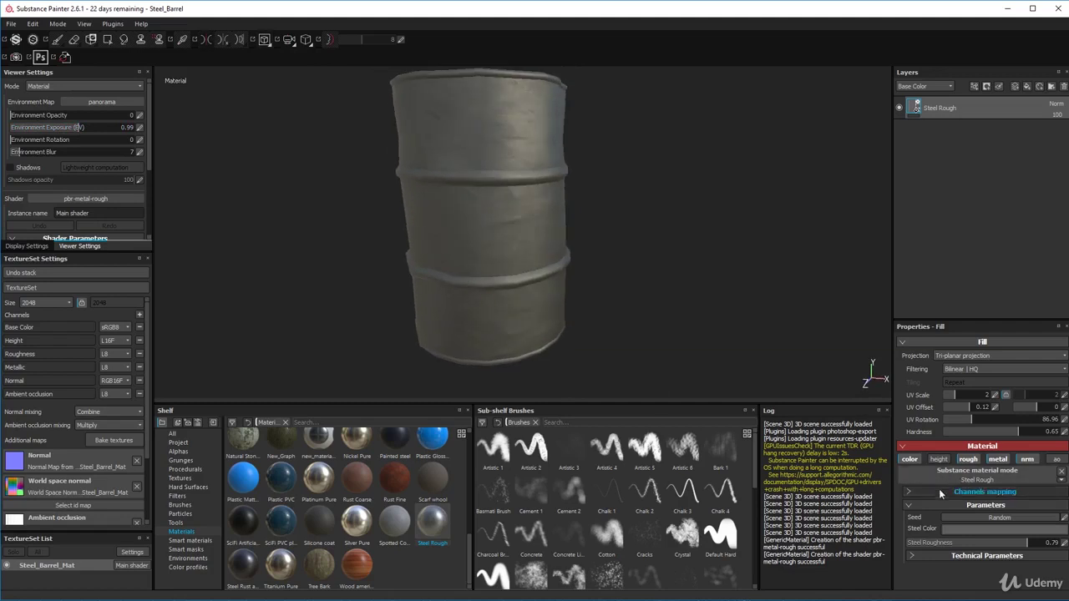
drag(1025, 543, 1012, 545)
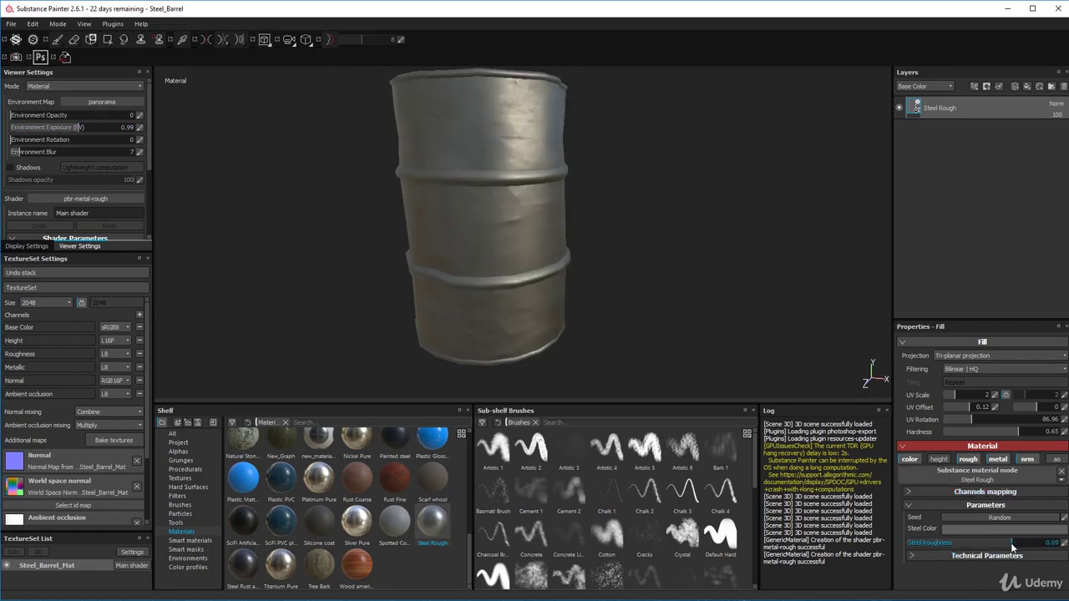
alt+drag(543, 334, 316, 291)
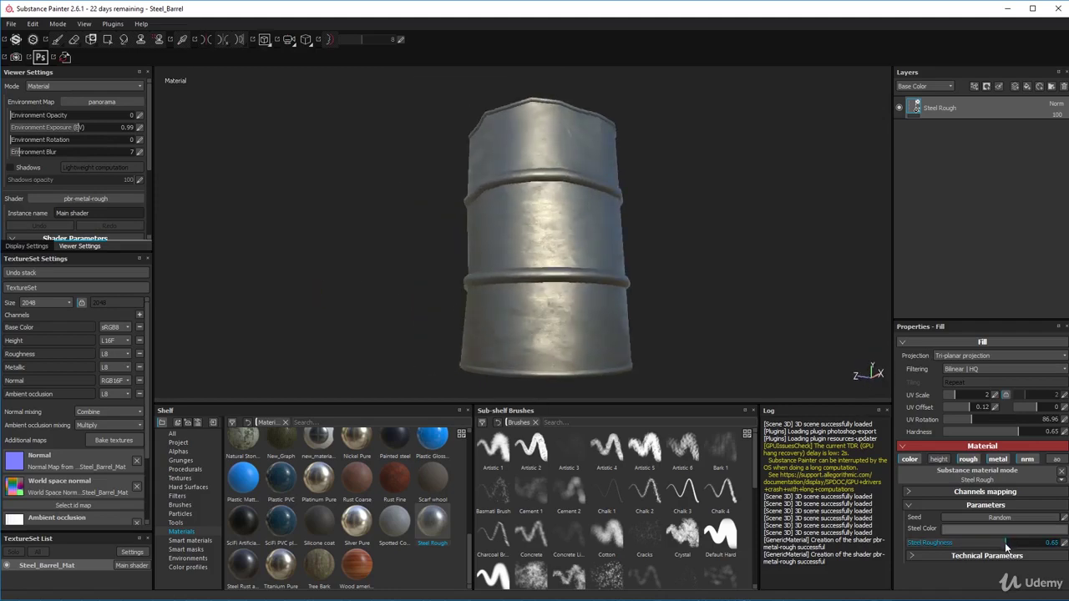
Check the steel surface from several sides and add a new fill layer above Steel Rough
alt+drag(501, 284, 285, 289)
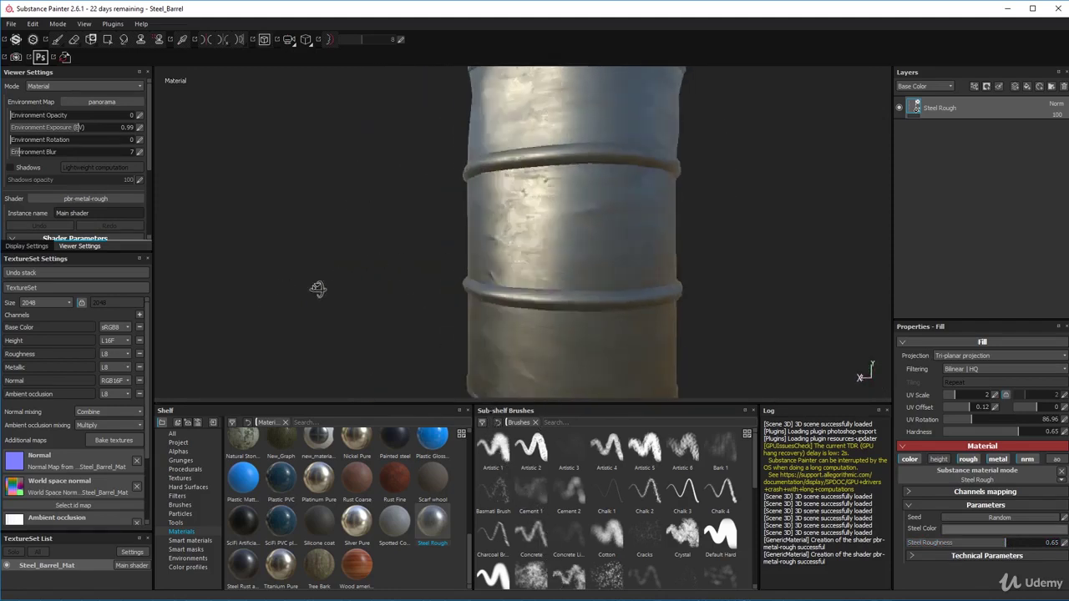
scroll(285, 289, down, 5)
alt+drag(543, 295, 536, 176)
mouse_move(482, 317)
alt+mouse_down()
mouse_move(490, 251)
mouse_move(575, 220)
mouse_move(626, 226)
mouse_move(505, 289)
mouse_move(454, 301)
alt+mouse_up()
mouse_move(595, 202)
alt+mouse_down()
mouse_move(471, 310)
mouse_move(444, 350)
mouse_move(399, 303)
mouse_move(454, 282)
mouse_move(754, 306)
mouse_move(489, 271)
alt+mouse_up()
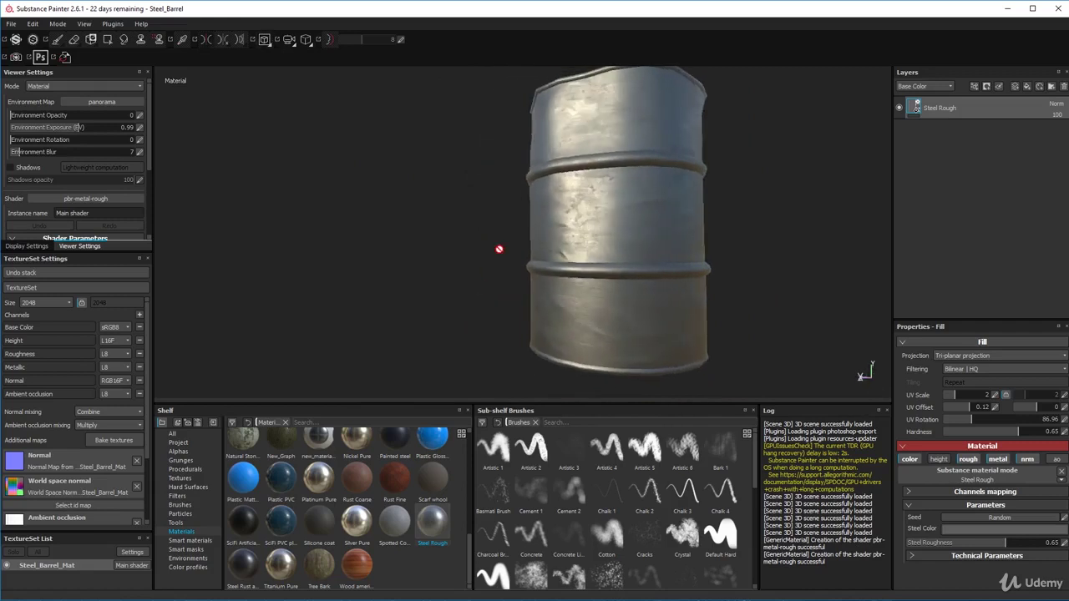
mouse_move(574, 238)
alt+mouse_down()
mouse_move(723, 245)
mouse_move(509, 200)
mouse_move(526, 234)
mouse_move(451, 214)
mouse_move(580, 227)
mouse_move(467, 229)
mouse_move(543, 244)
mouse_move(545, 229)
mouse_move(612, 236)
mouse_move(556, 256)
mouse_move(534, 240)
alt+mouse_up()
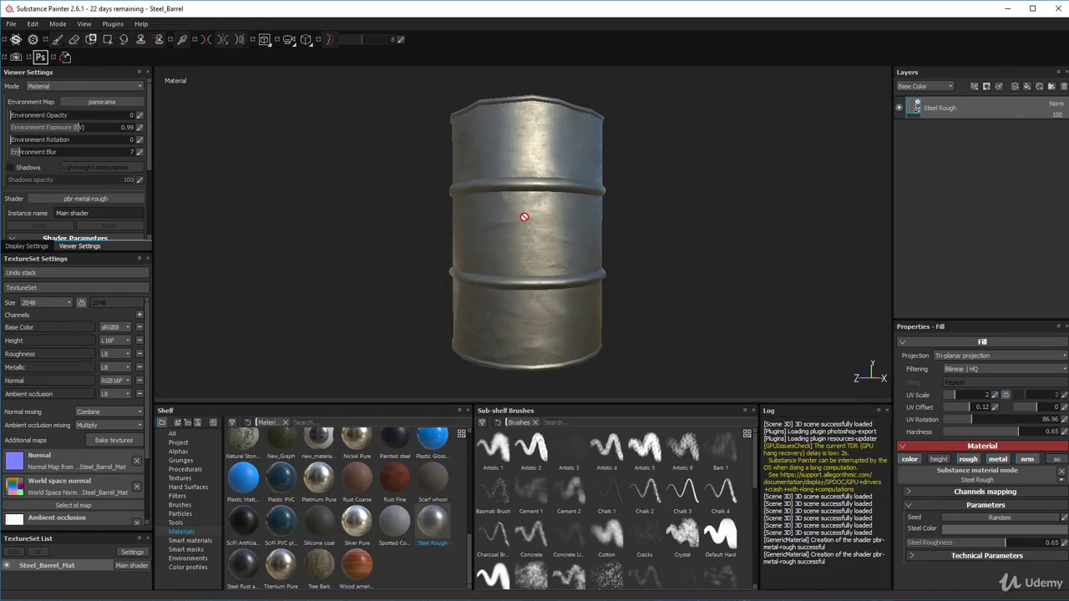
click(1027, 86)
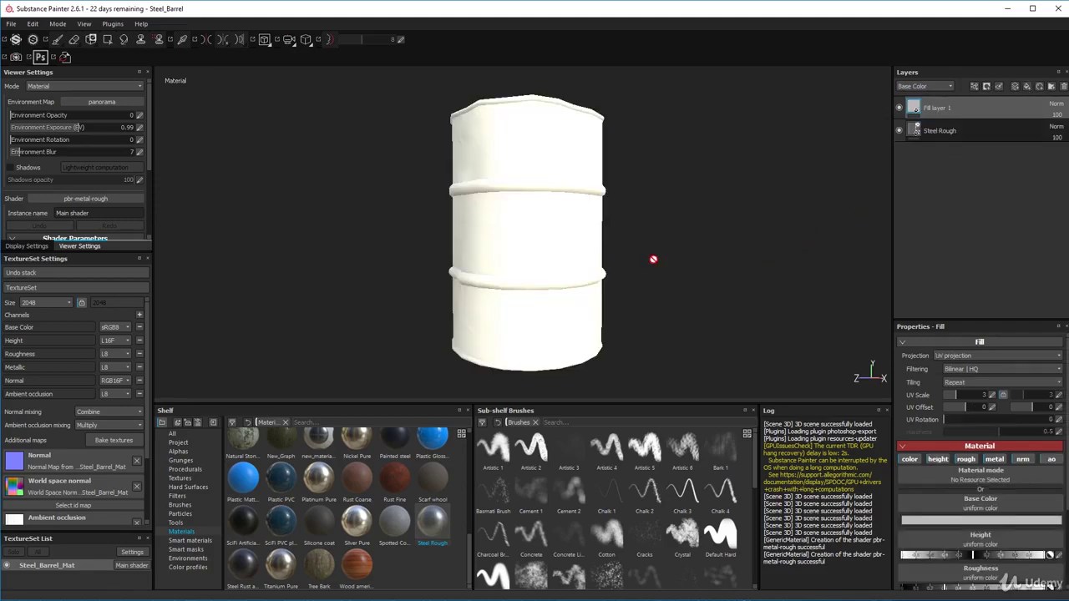
Compare the barrel with the new fill layer hidden and shown, and inspect its coverage inside and out
alt+drag(536, 193, 527, 221)
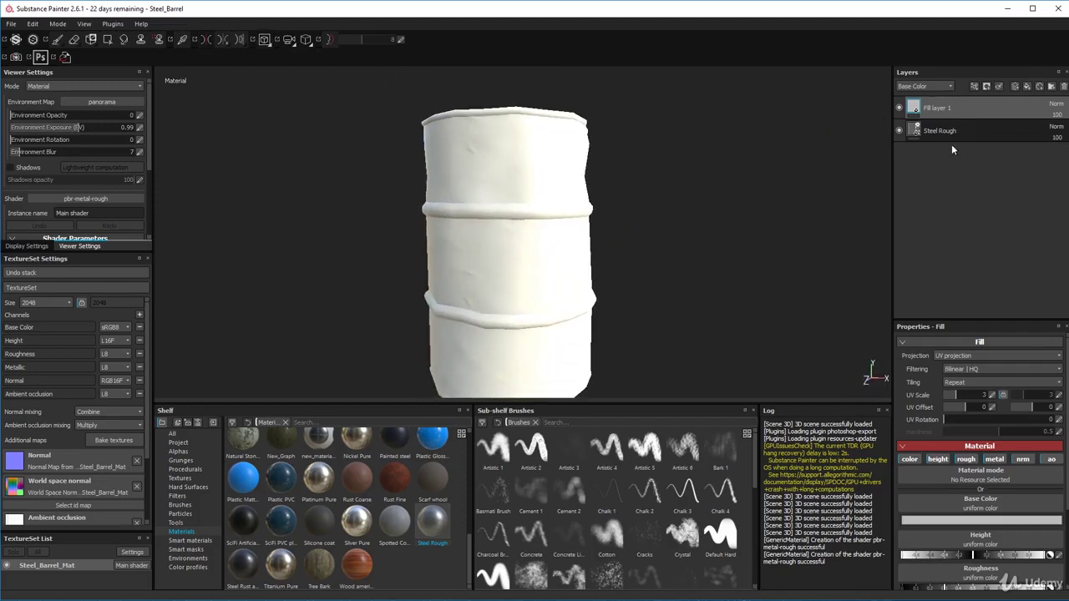
click(899, 130)
click(899, 108)
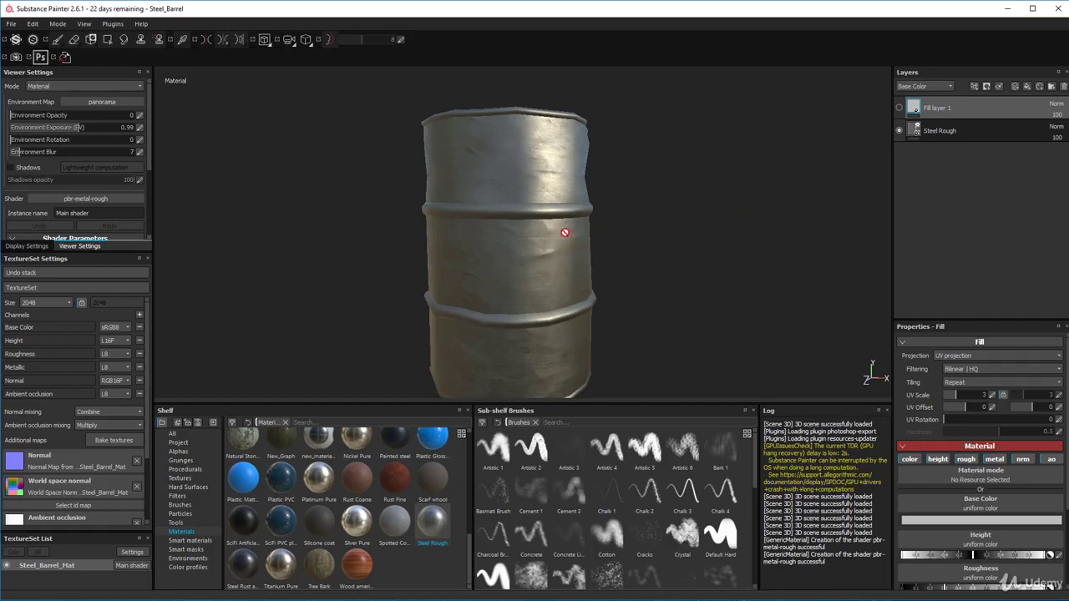
click(900, 107)
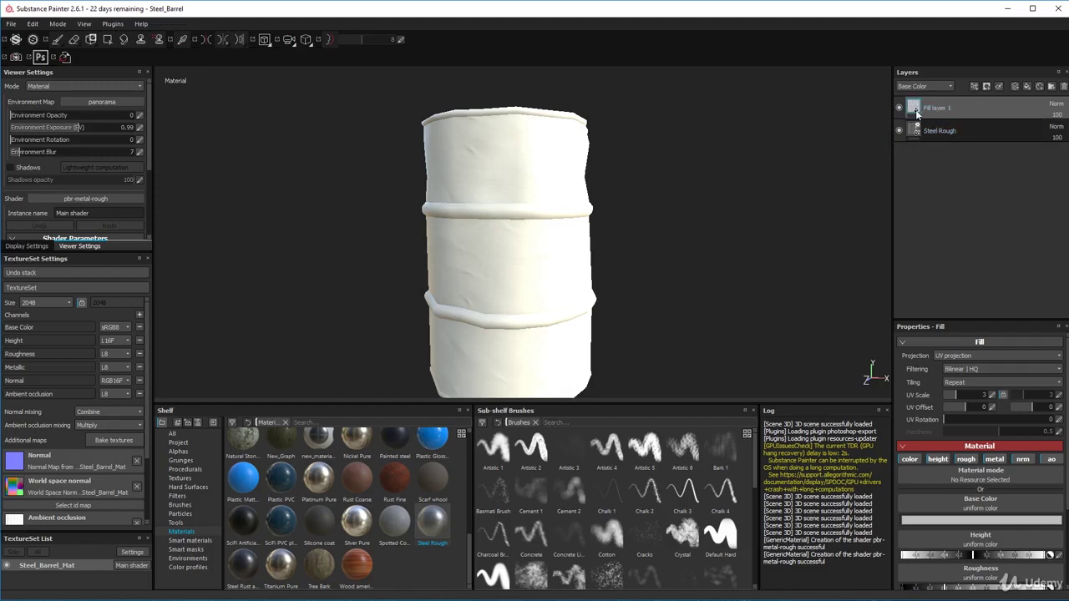
alt+drag(554, 202, 594, 231)
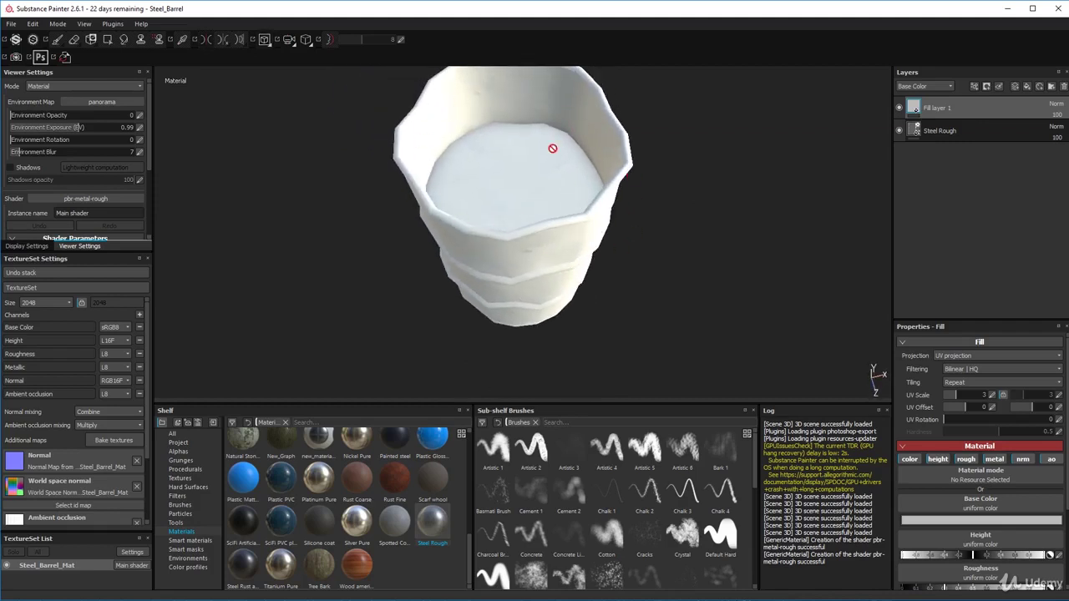
alt+drag(573, 147, 586, 177)
alt+drag(577, 259, 654, 197)
alt+drag(548, 325, 567, 293)
alt+drag(626, 325, 589, 287)
key(f)
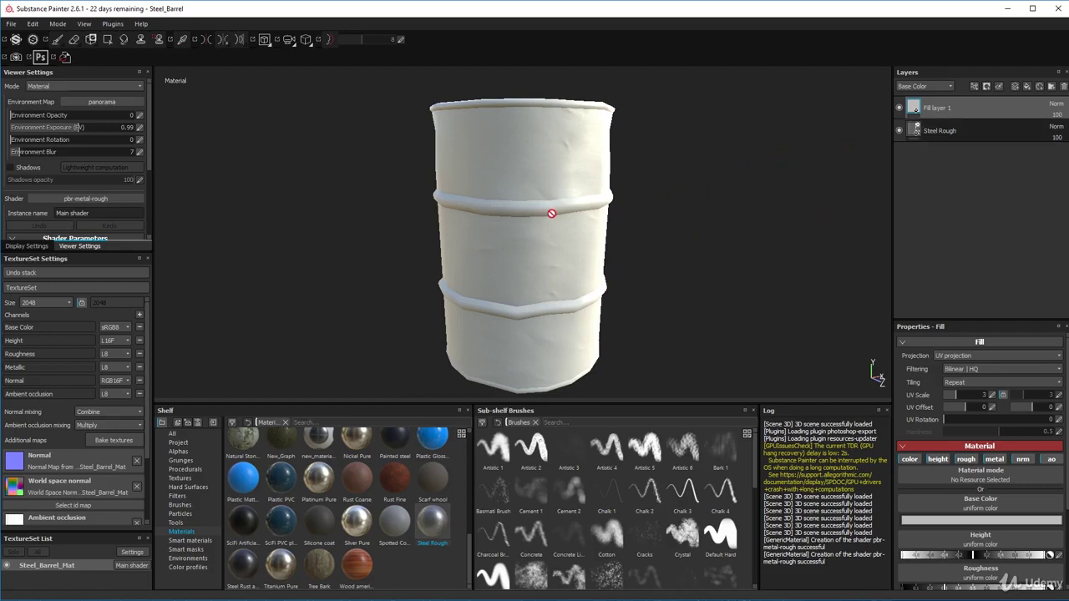
Add a black mask to Fill layer 1 and inspect the exposed steel from several angles
right_click(914, 108)
click(875, 123)
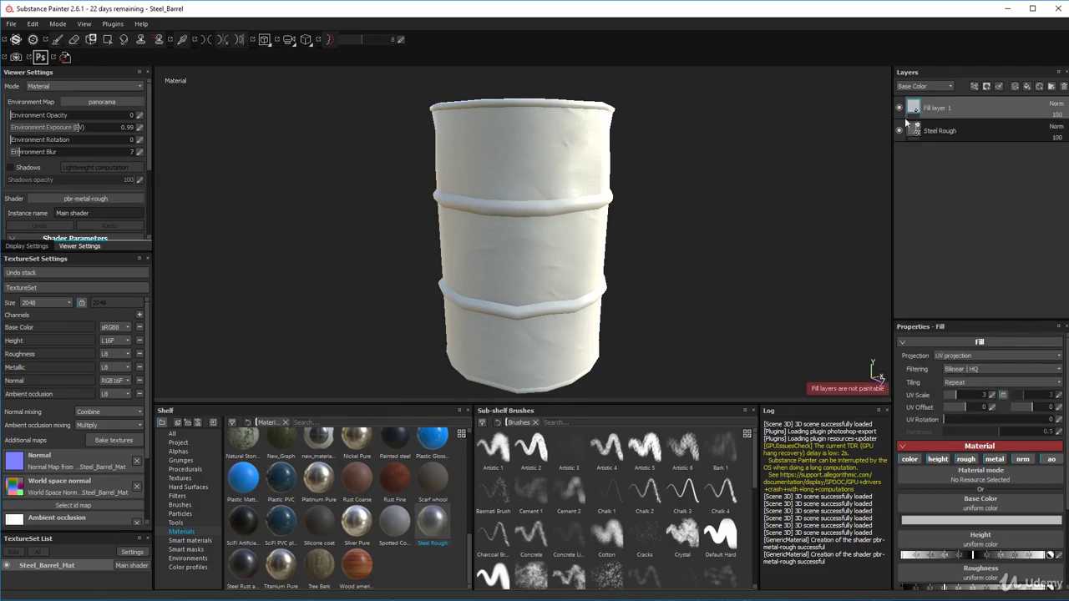
right_click(933, 108)
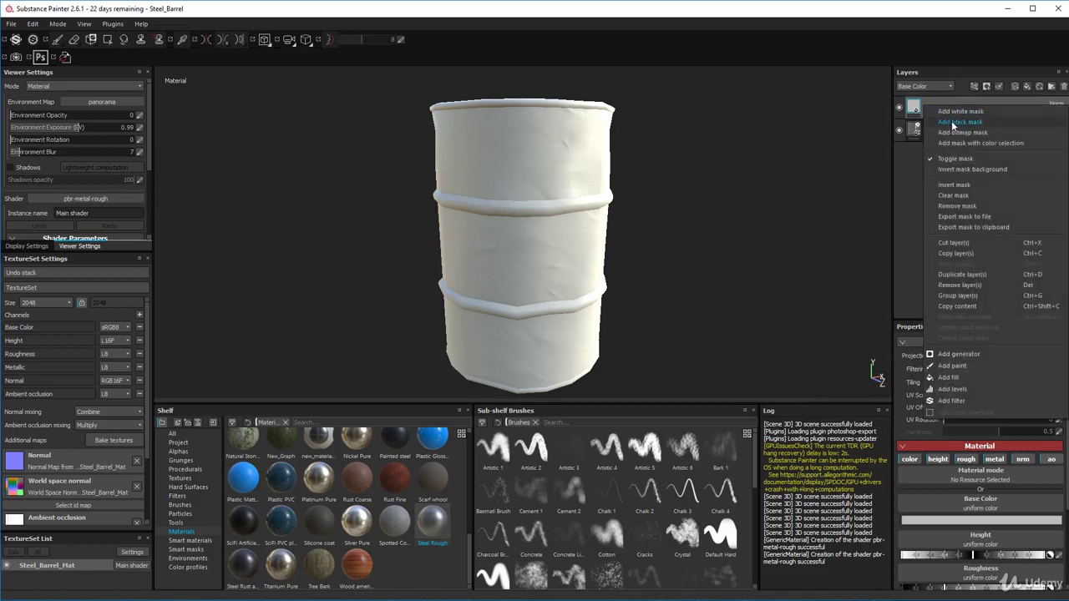
click(961, 122)
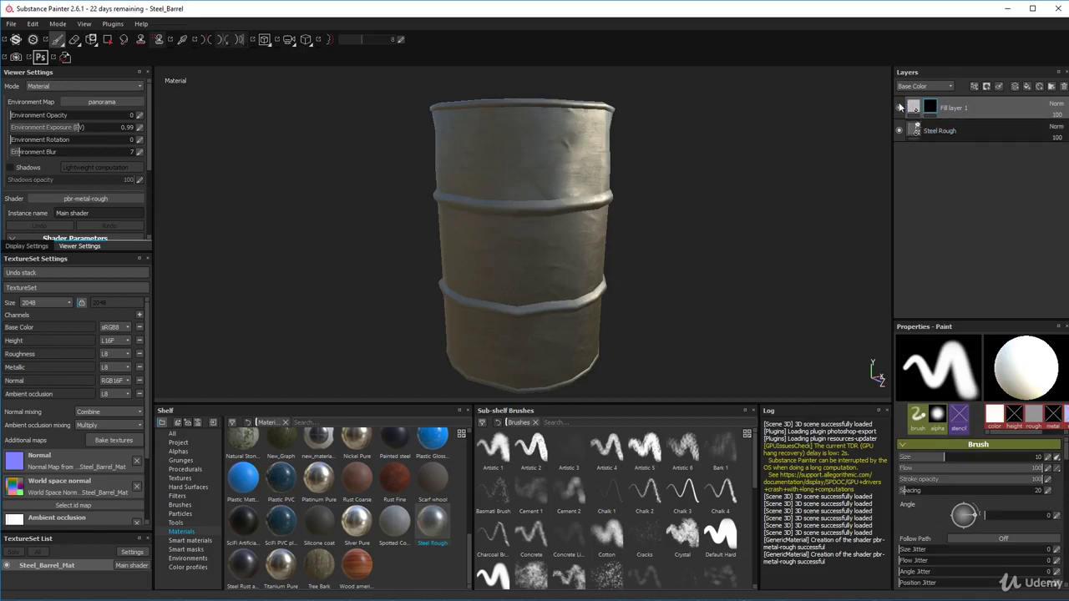
alt+drag(422, 239, 496, 248)
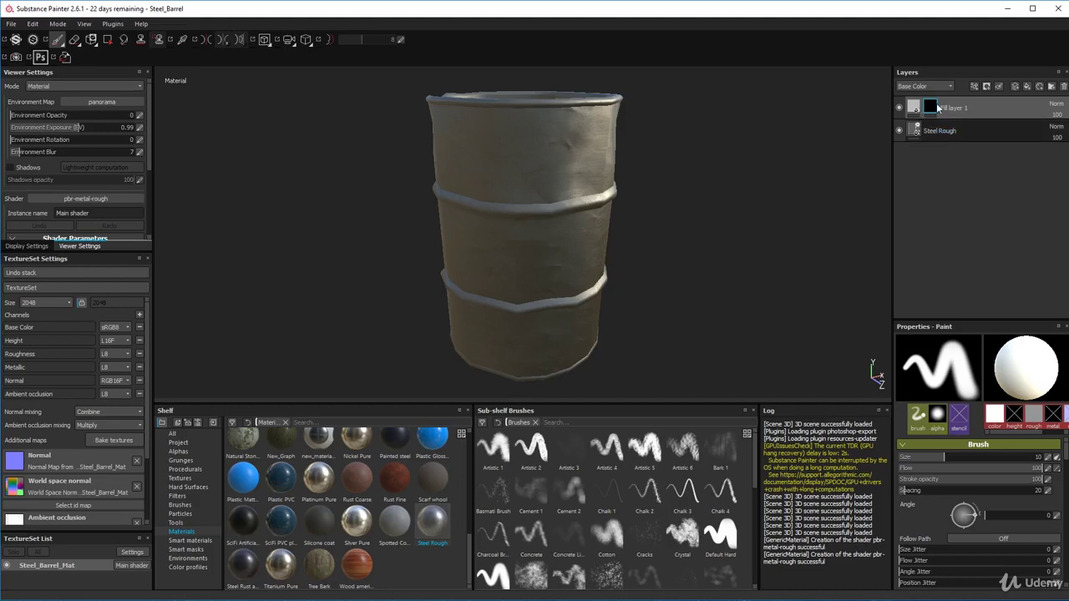
mouse_move(930, 109)
alt+drag(591, 226, 554, 212)
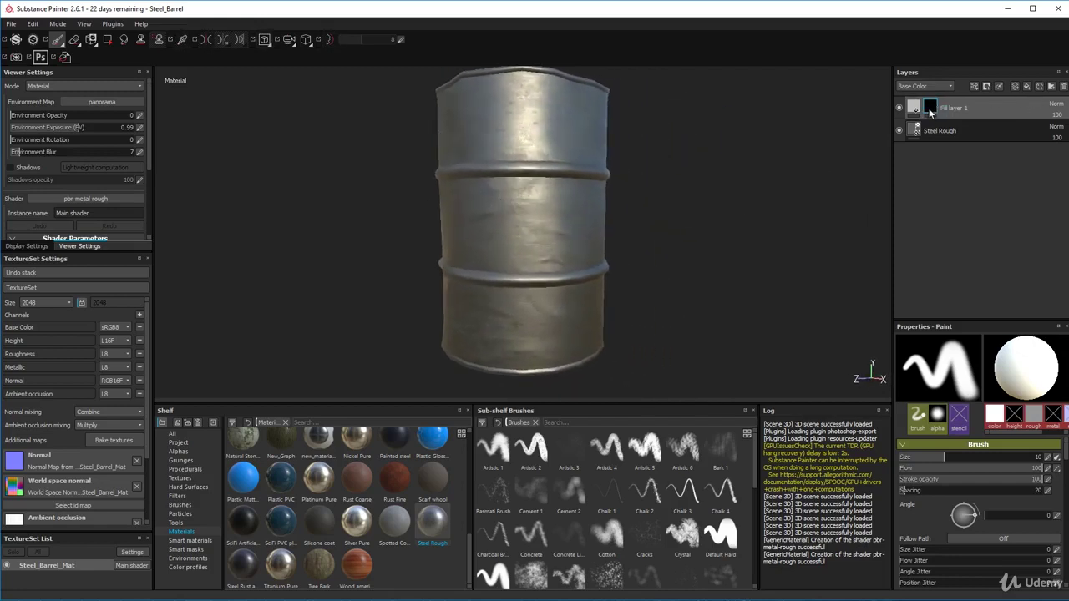
alt+drag(676, 208, 709, 203)
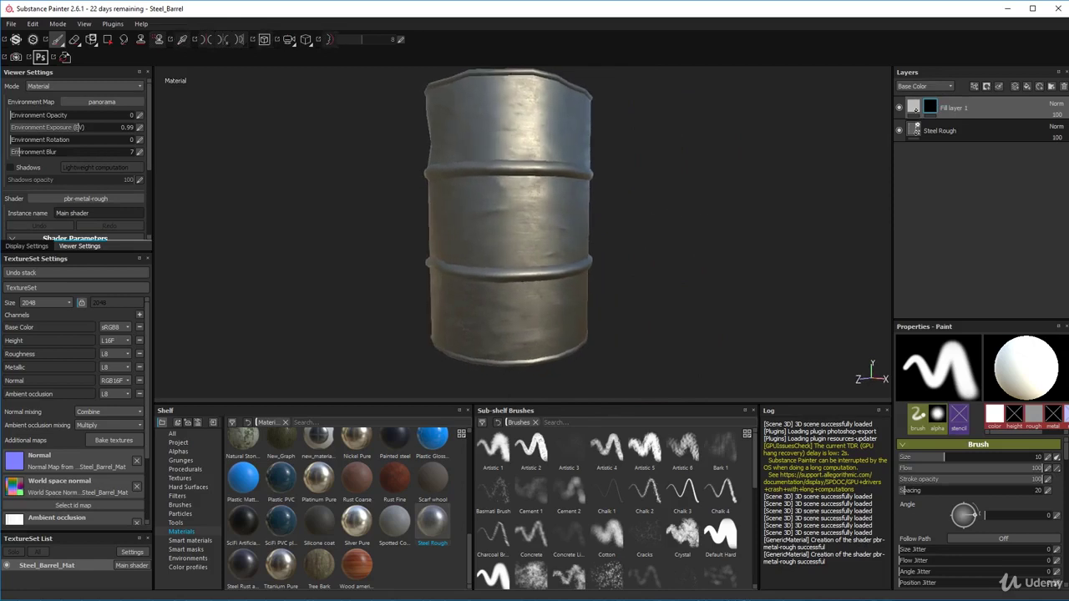
alt+drag(573, 232, 595, 250)
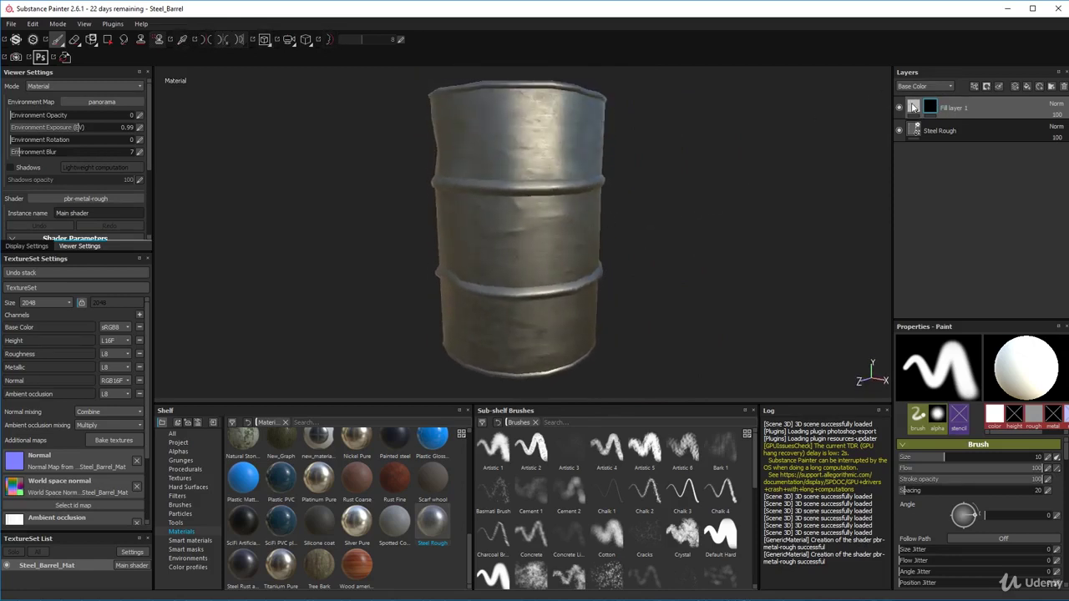
Undo the black mask on Fill layer 1
right_click(929, 108)
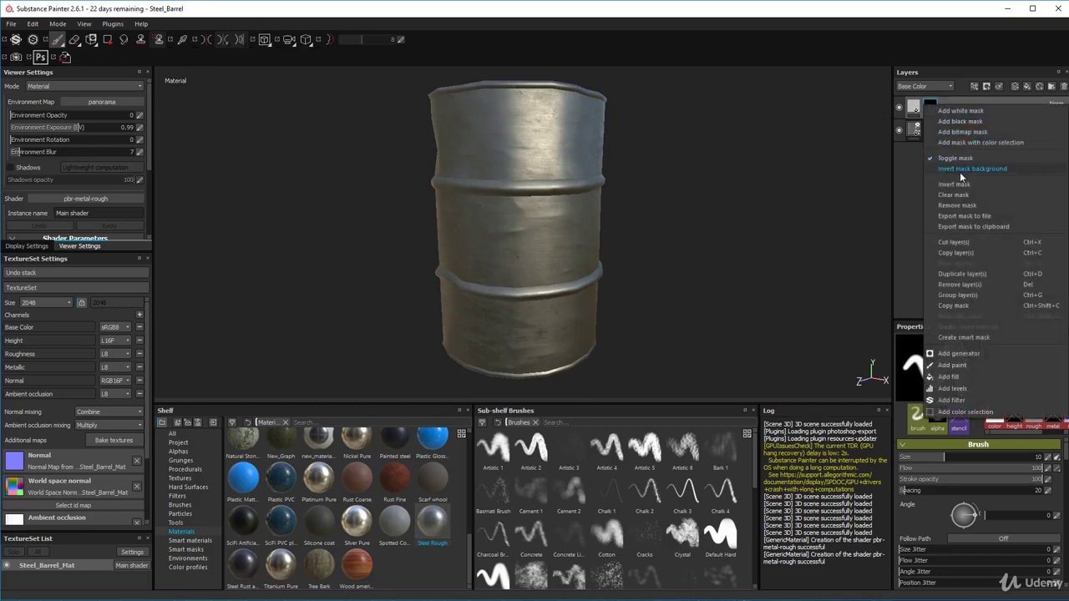
key(Escape)
key(ctrl+z)
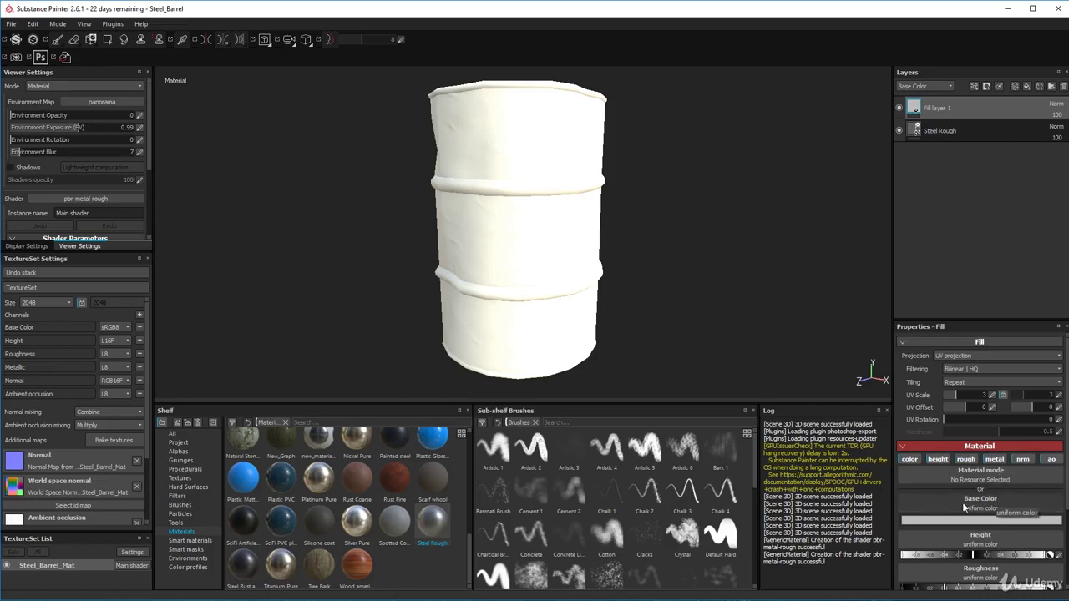
Open the Base Color editor of Fill layer 1 beside the barrel and turn off its dynamic sliders
scroll(961, 508, down, 1)
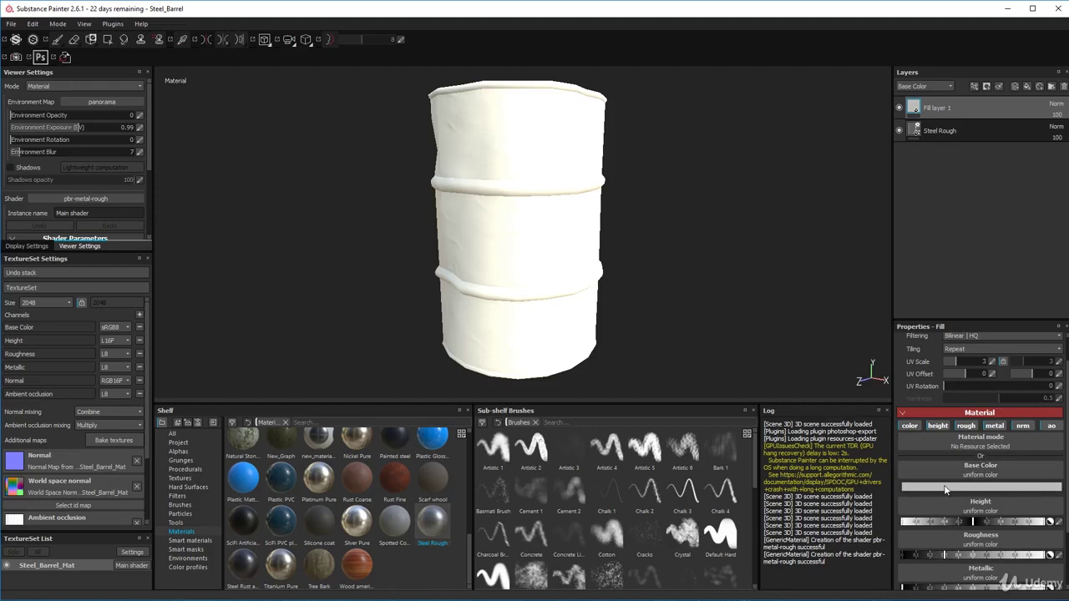
click(947, 488)
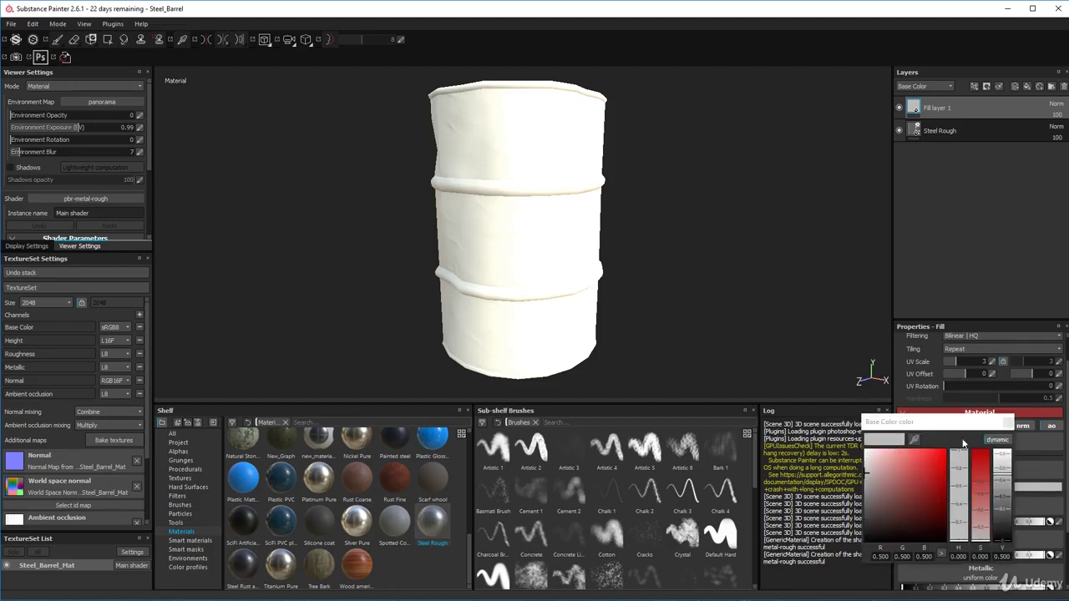
drag(937, 426, 769, 167)
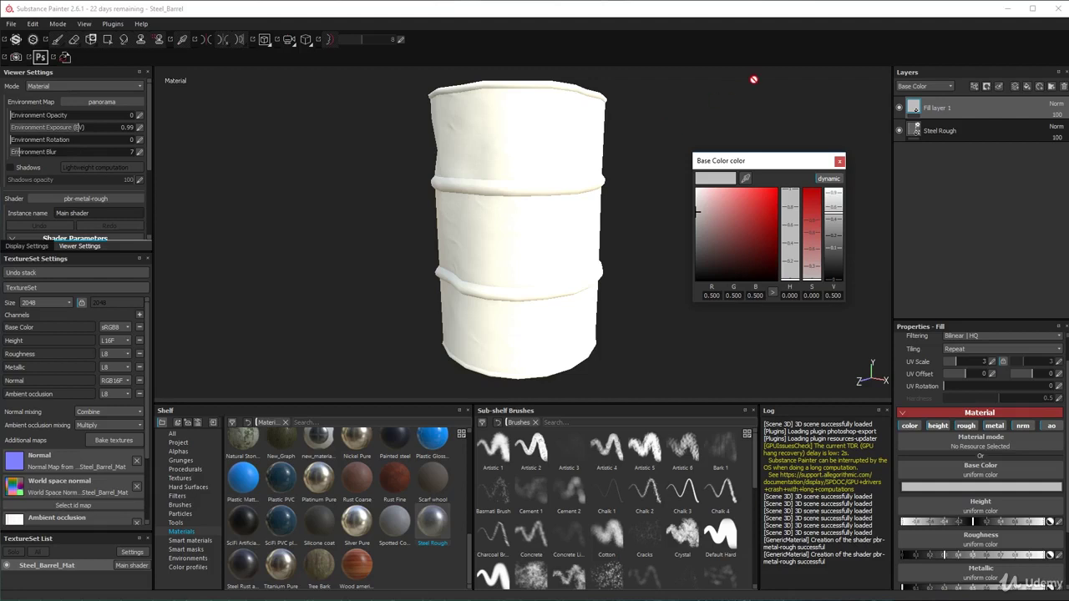
click(830, 180)
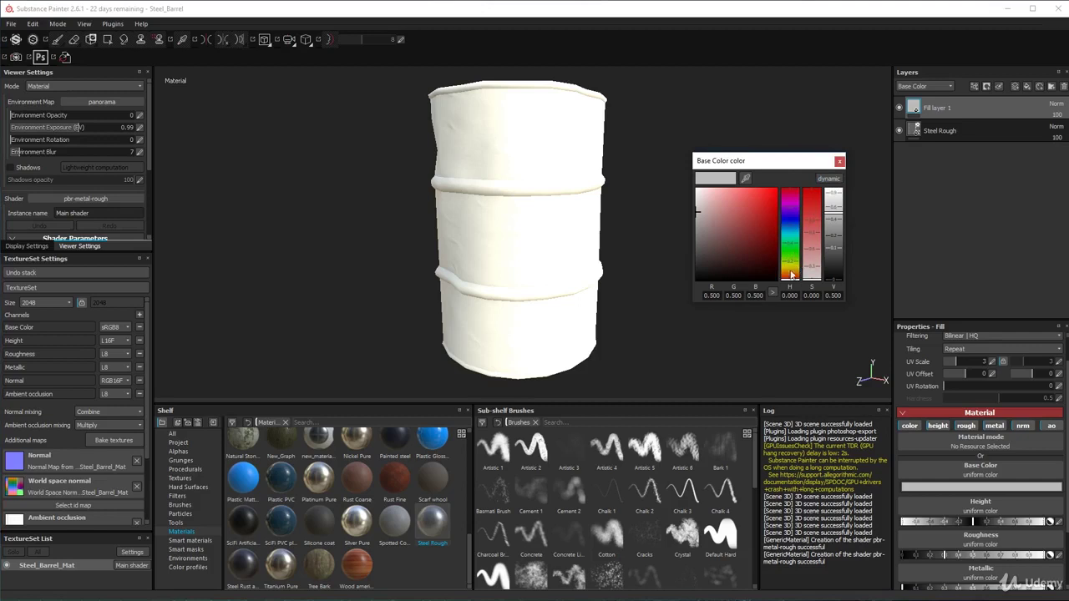
Try a medium blue Base Color on the fill, RGB 0.021, 0.112, 0.180, and check it on the barrel
drag(790, 279, 793, 259)
mouse_move(752, 230)
mouse_down()
mouse_move(764, 203)
mouse_move(755, 227)
mouse_move(711, 229)
mouse_move(709, 210)
mouse_move(765, 197)
mouse_move(738, 216)
mouse_move(738, 244)
mouse_move(746, 237)
mouse_up()
click(796, 230)
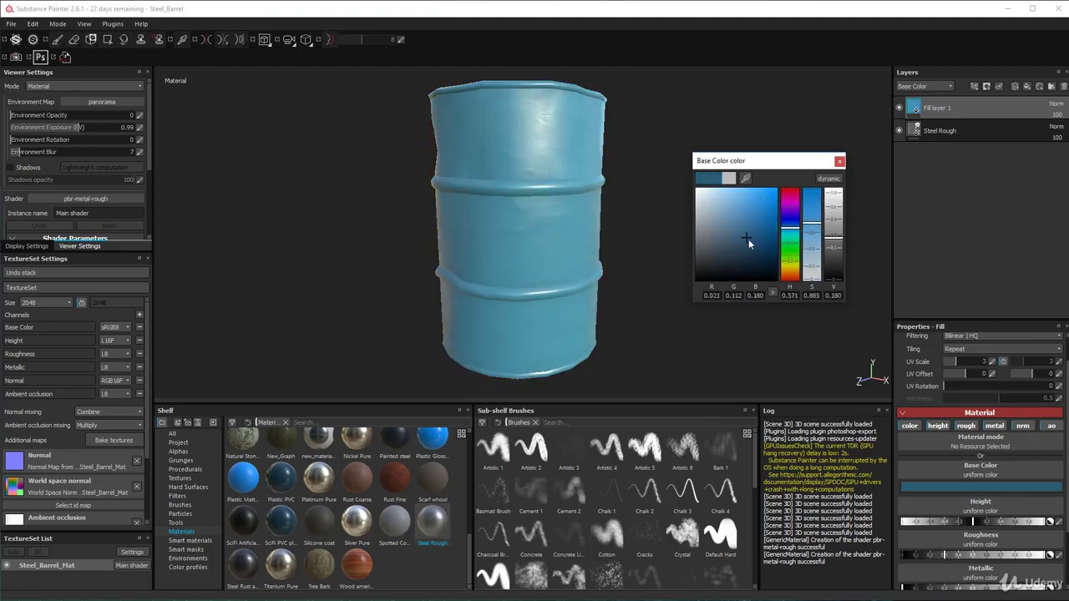
alt+drag(637, 264, 683, 247)
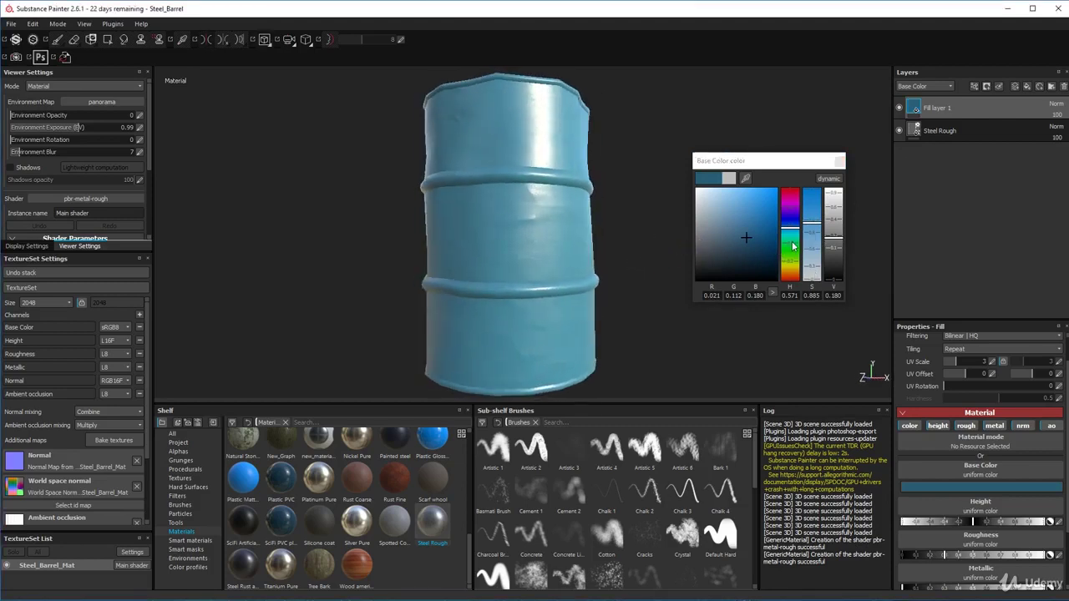
Shift the fill's Base Color to a dark olive green with hue 0.264, saturation 0.766 and value 0.030
mouse_move(797, 244)
mouse_down()
mouse_move(798, 268)
mouse_move(799, 259)
mouse_move(739, 260)
mouse_move(761, 269)
mouse_move(754, 264)
mouse_up()
alt+drag(577, 281, 547, 297)
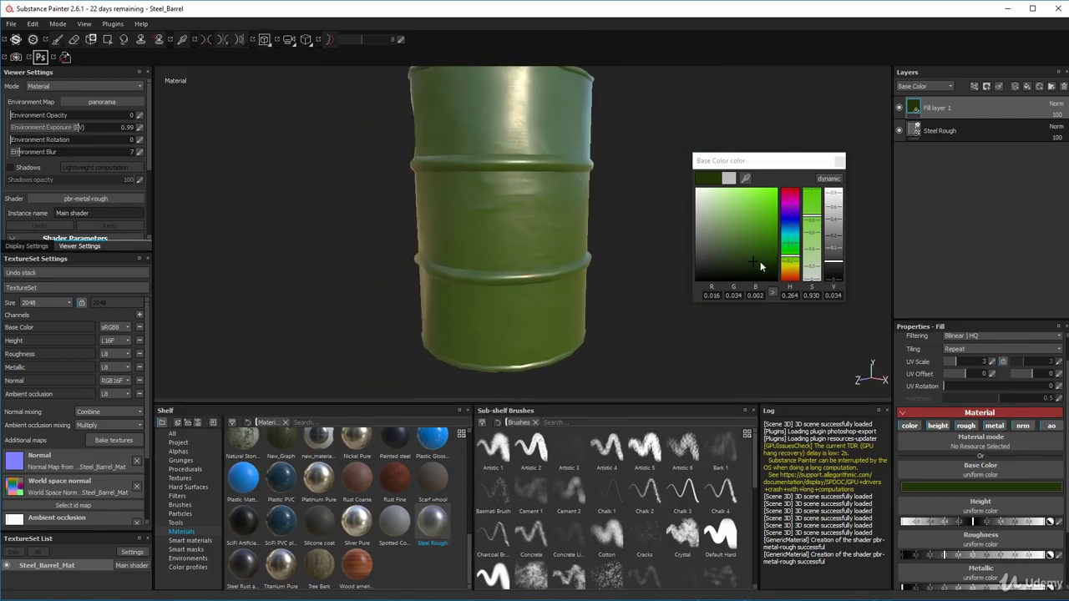
drag(817, 219, 834, 256)
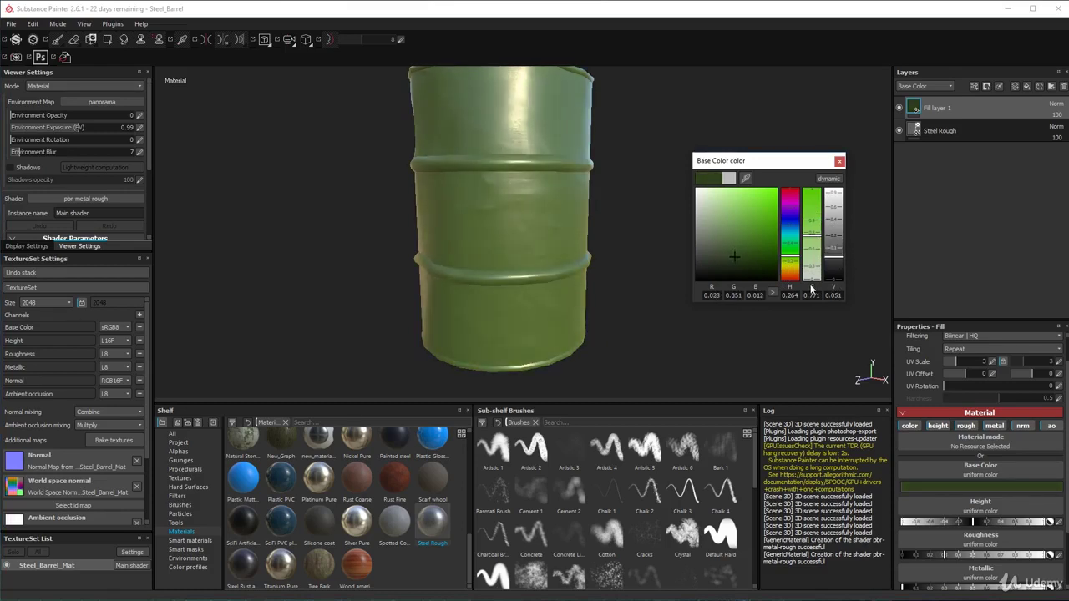
drag(809, 243, 834, 267)
alt+drag(650, 257, 741, 309)
alt+drag(569, 261, 603, 268)
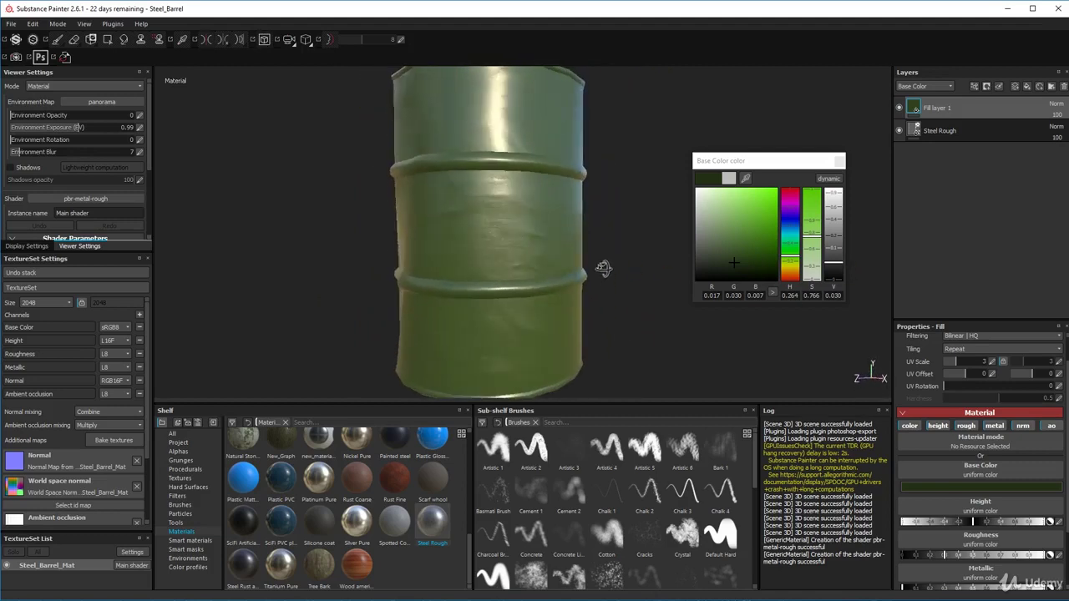
Darken the green Base Color to a value of 0.022, close the color editor and check the paint from different distances
click(834, 267)
drag(834, 267, 838, 269)
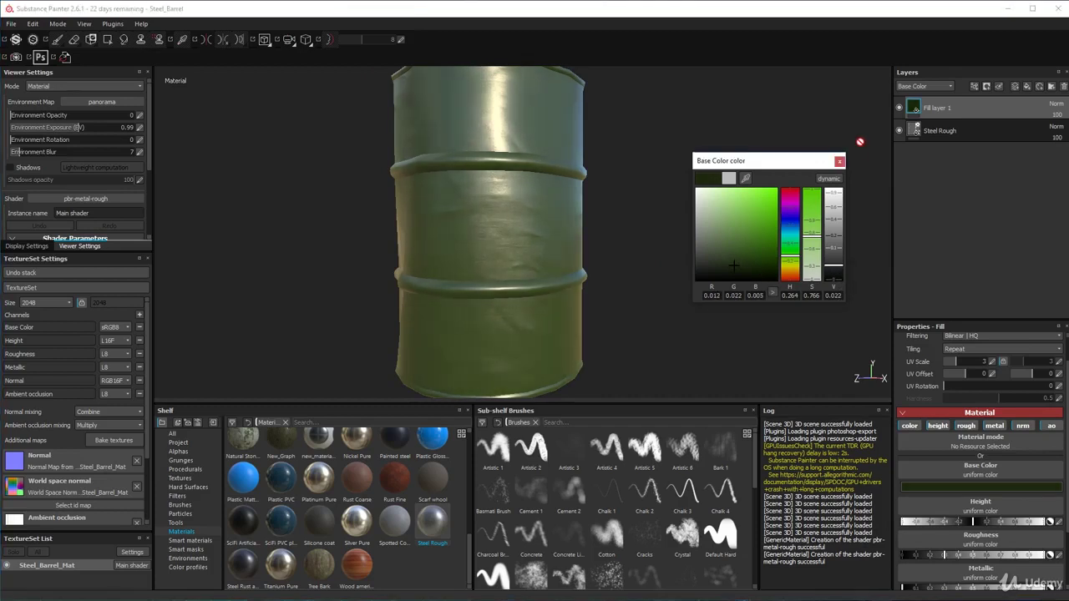
alt+drag(593, 260, 573, 250)
click(840, 160)
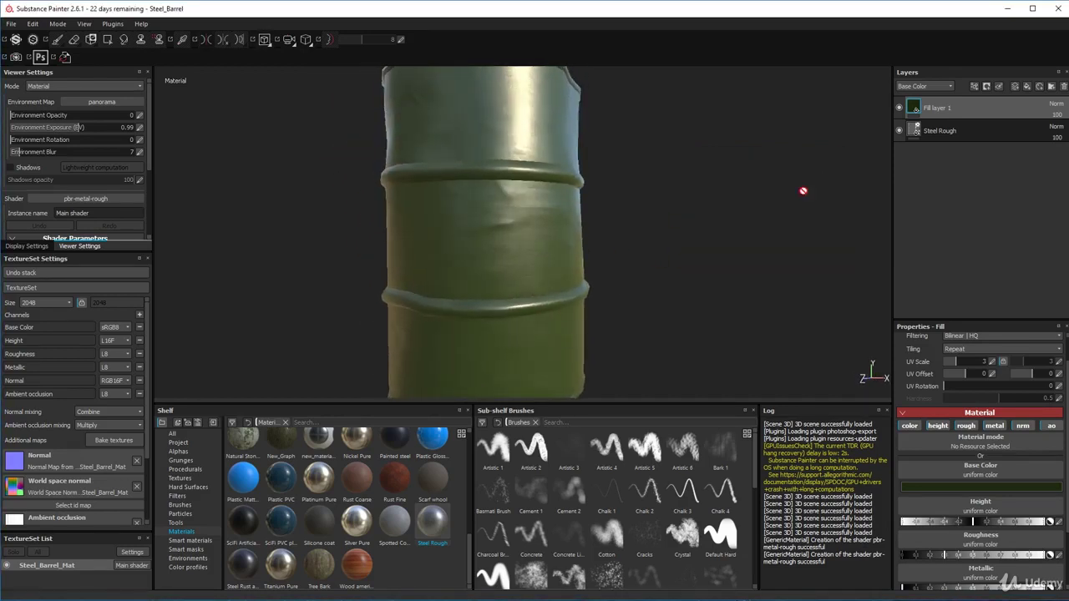
scroll(587, 277, down, 3)
mouse_move(594, 277)
alt+mouse_down()
mouse_move(631, 375)
mouse_move(620, 268)
mouse_move(840, 246)
mouse_move(589, 281)
mouse_move(573, 251)
mouse_move(576, 273)
alt+mouse_up()
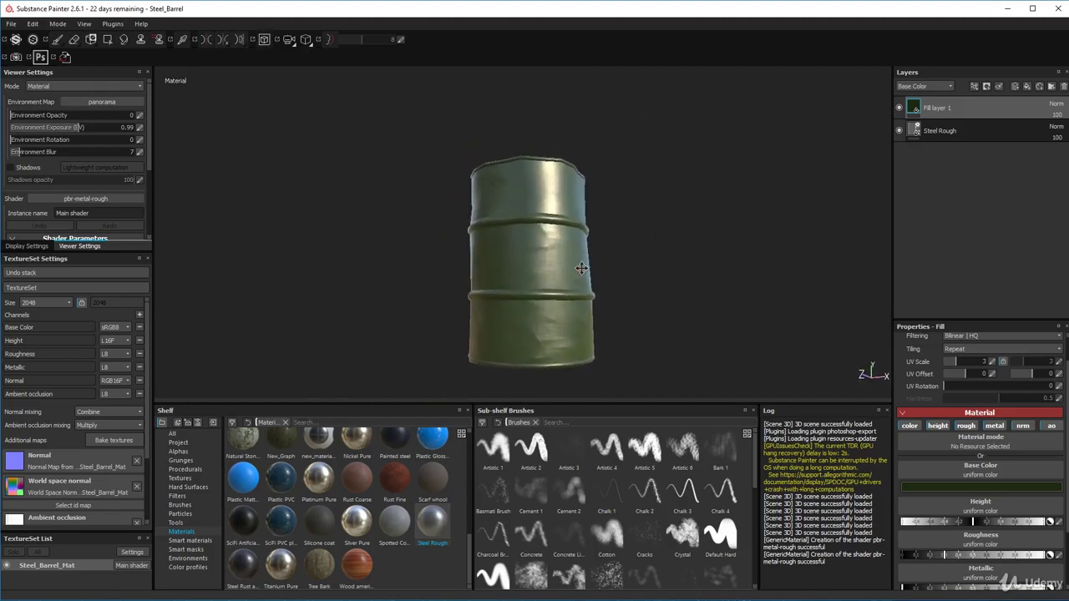
scroll(573, 275, up, 5)
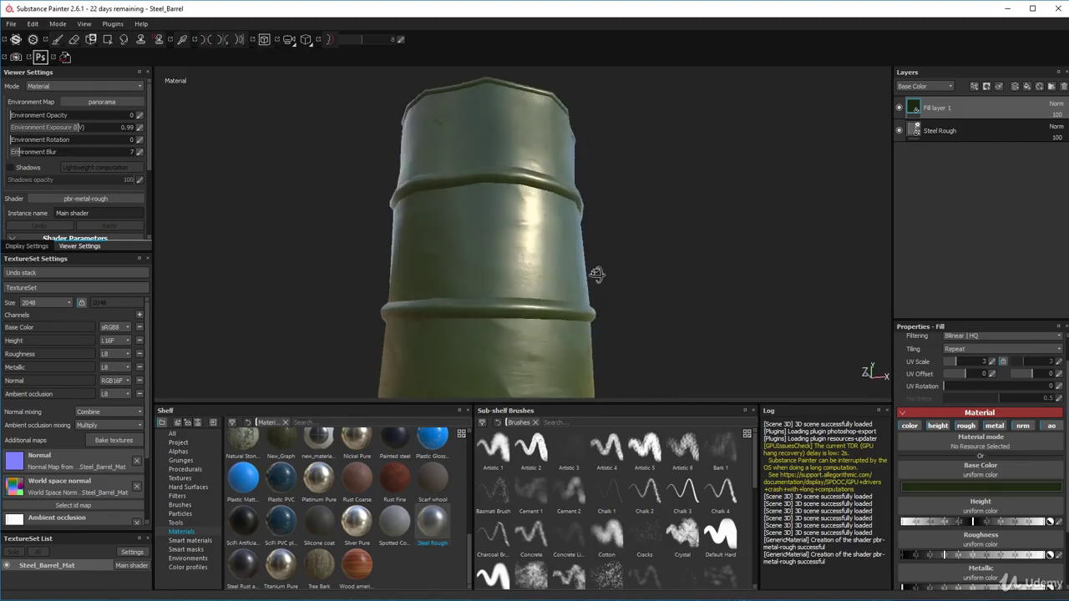
alt+middle_drag(597, 280, 602, 253)
scroll(601, 254, down, 5)
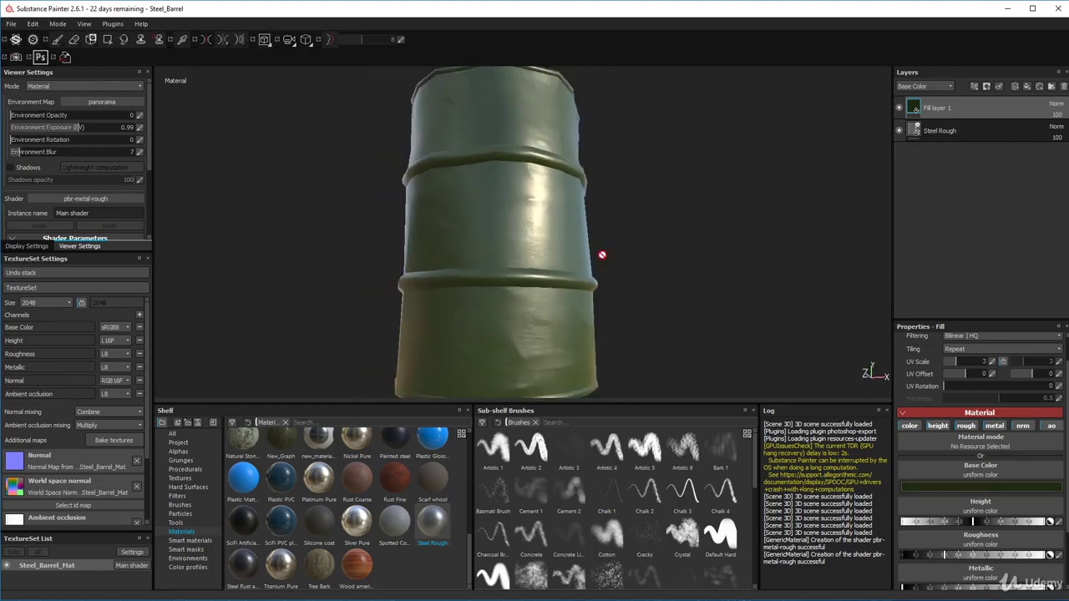
Lower the green fill's Roughness slightly for a glossier paint and check the reflections up close
scroll(975, 534, down, 2)
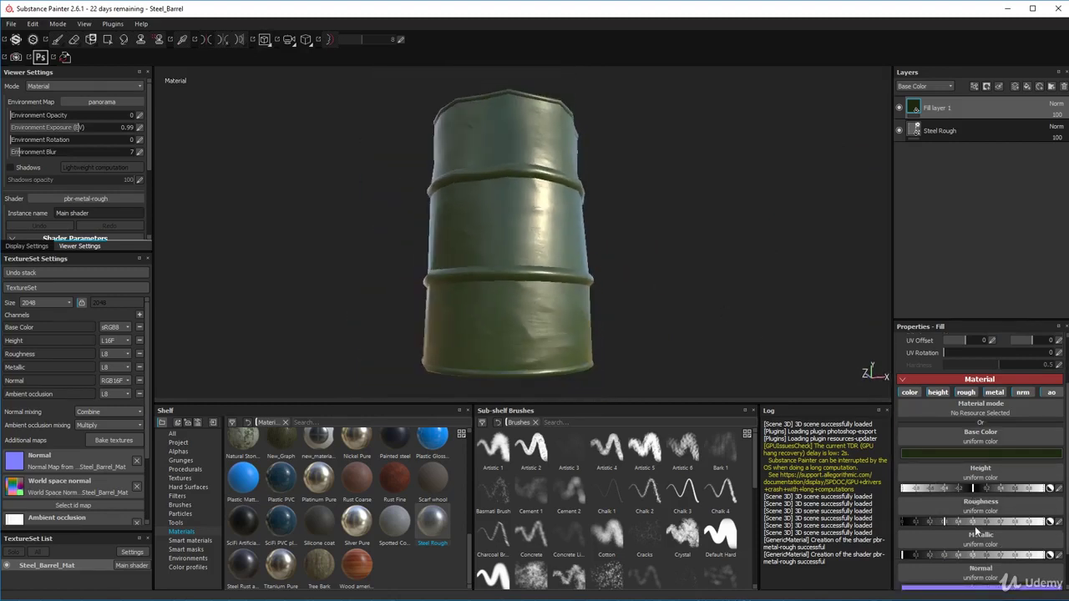
drag(1028, 490, 933, 497)
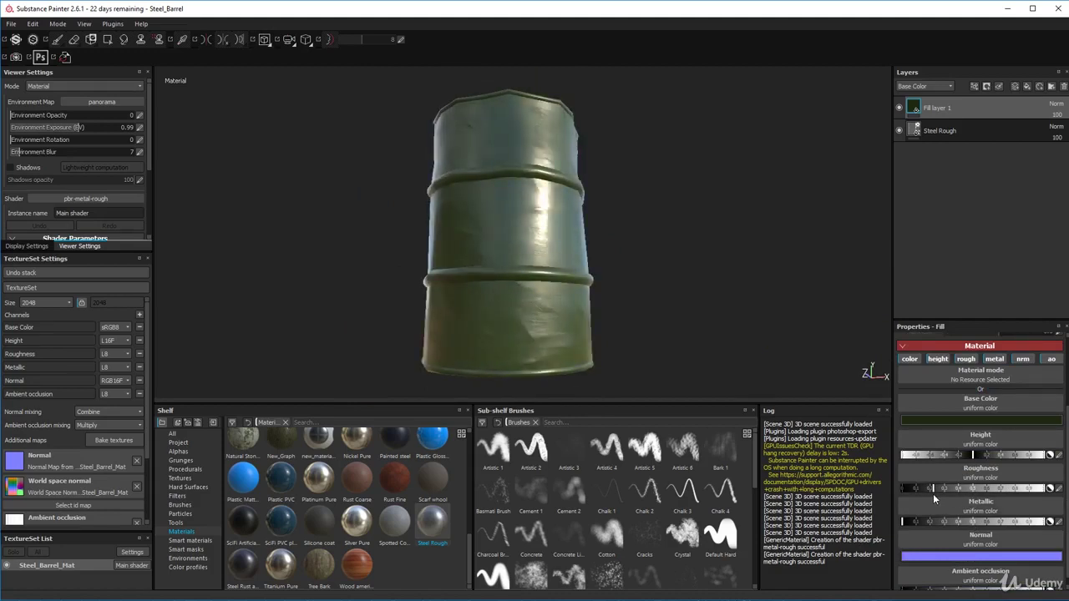
scroll(544, 354, up, 3)
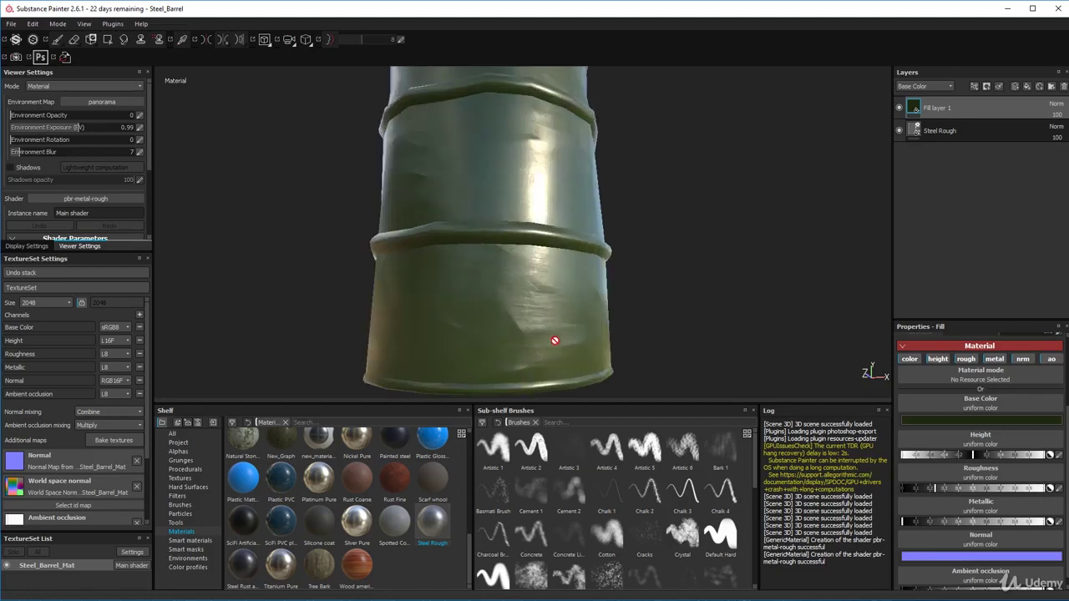
Try full Metallic on the green fill, inspect the barrel's reflections and return Metallic to zero
mouse_move(598, 261)
alt+mouse_down()
mouse_move(592, 289)
mouse_move(580, 269)
alt+mouse_up()
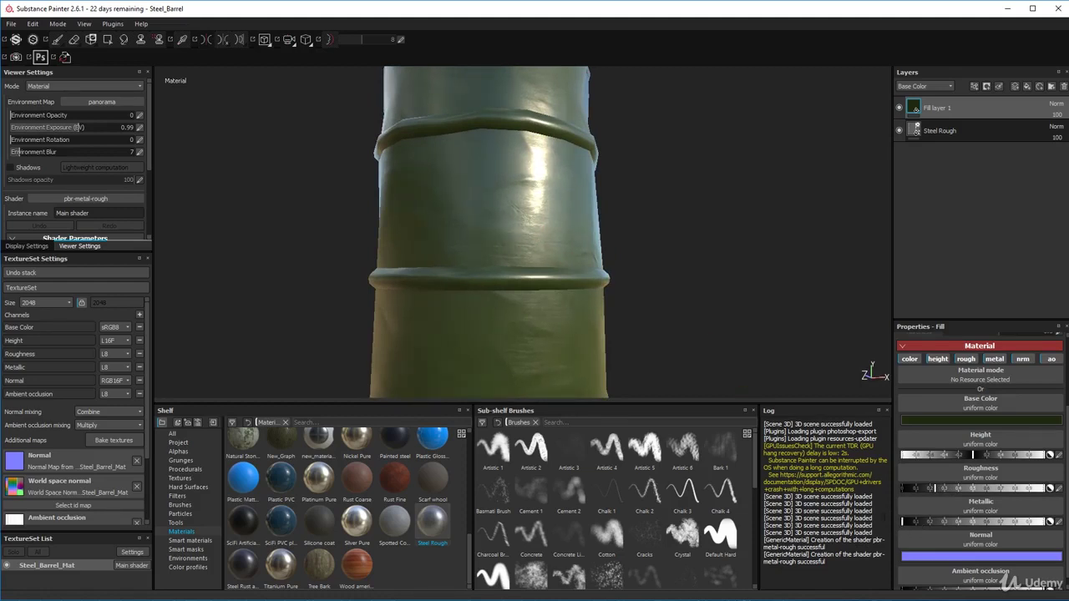
drag(905, 521, 1044, 522)
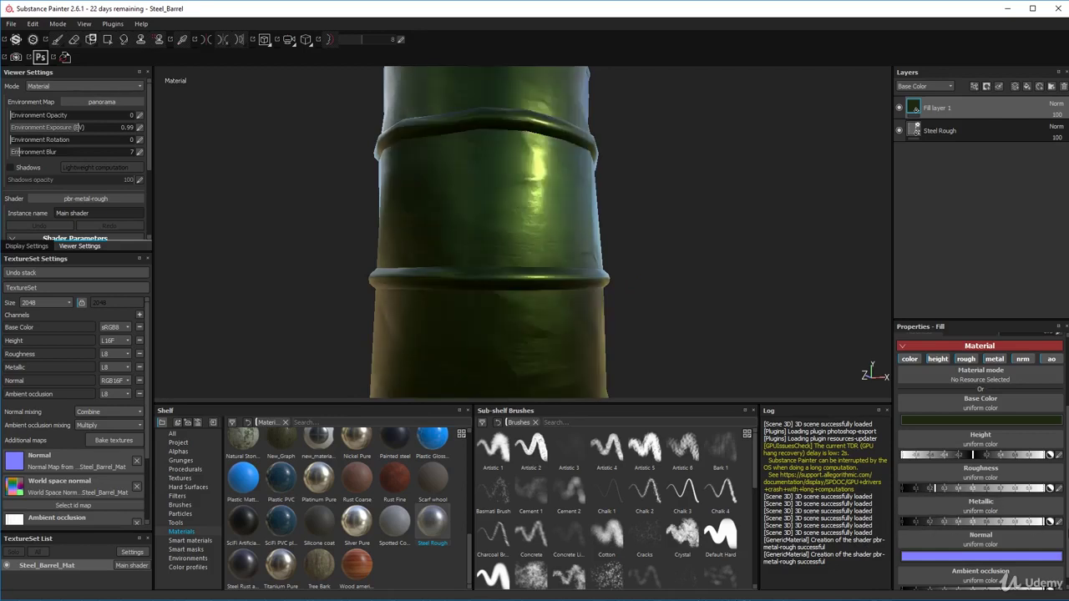
alt+drag(695, 330, 729, 331)
drag(1015, 522, 902, 522)
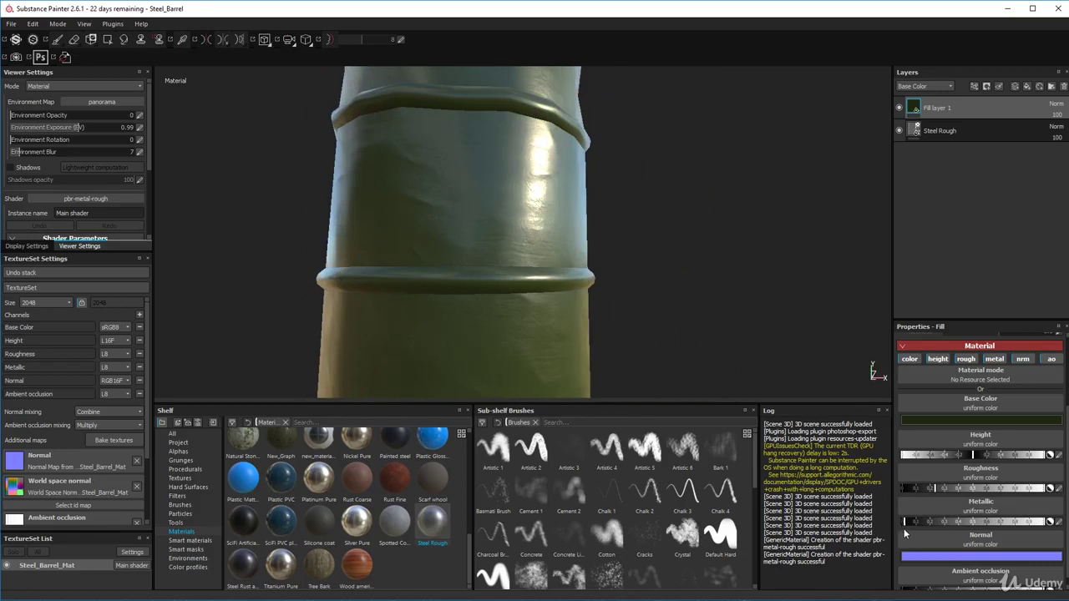
alt+drag(687, 294, 672, 304)
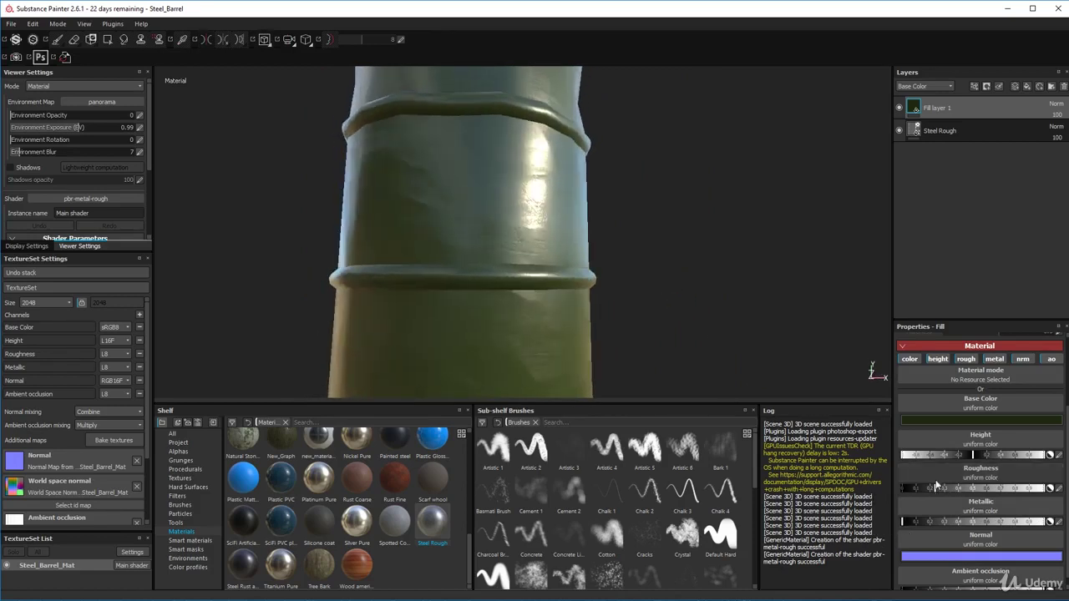
Raise the green fill's Roughness to slightly below the middle of its range and check the paint near and far
click(977, 488)
drag(977, 489, 961, 487)
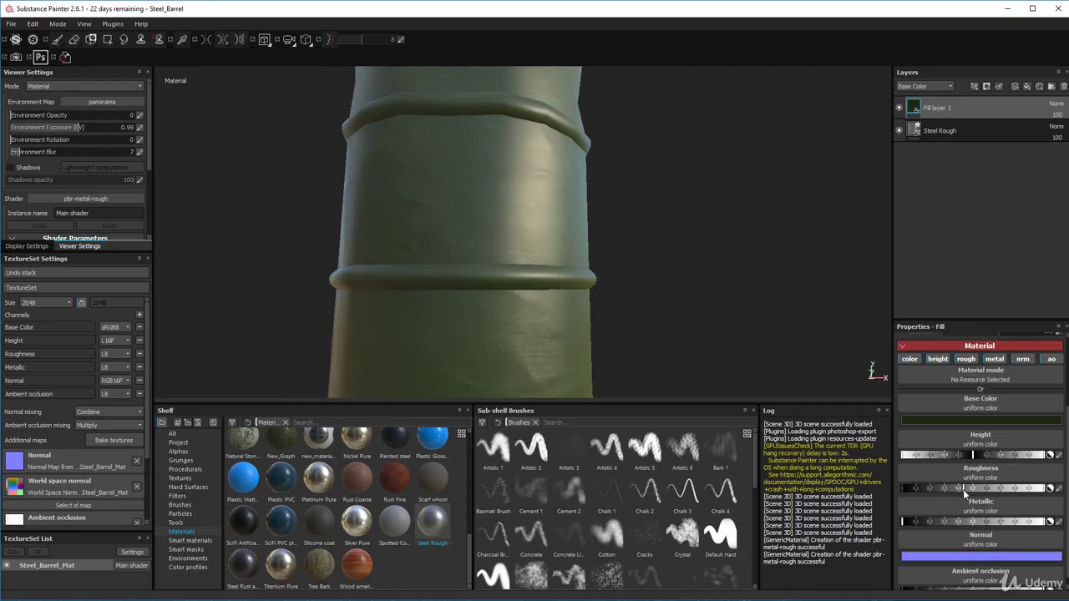
scroll(535, 277, down, 10)
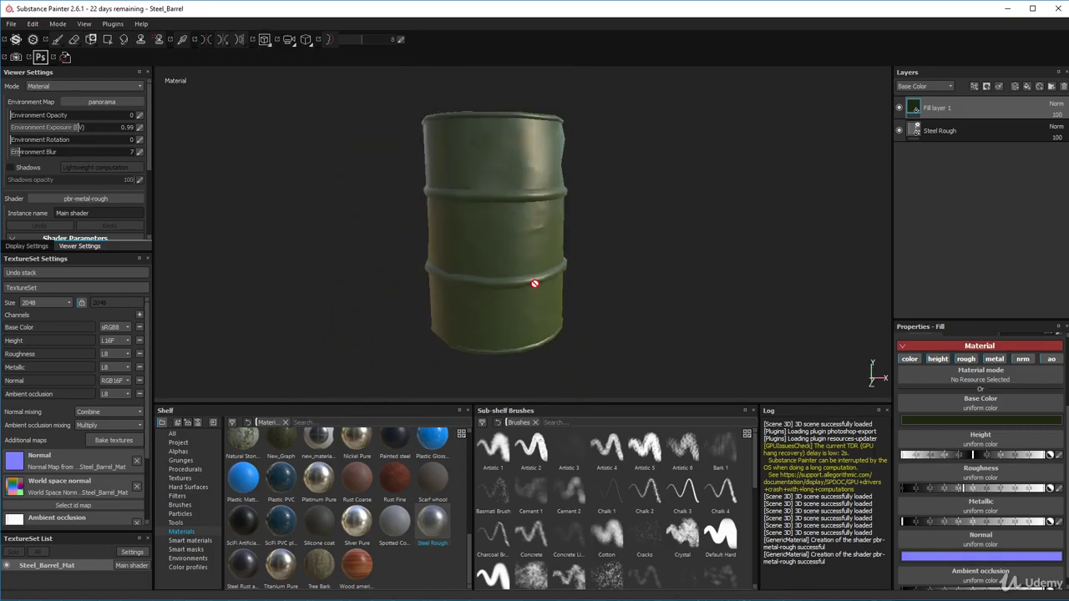
scroll(534, 280, up, 5)
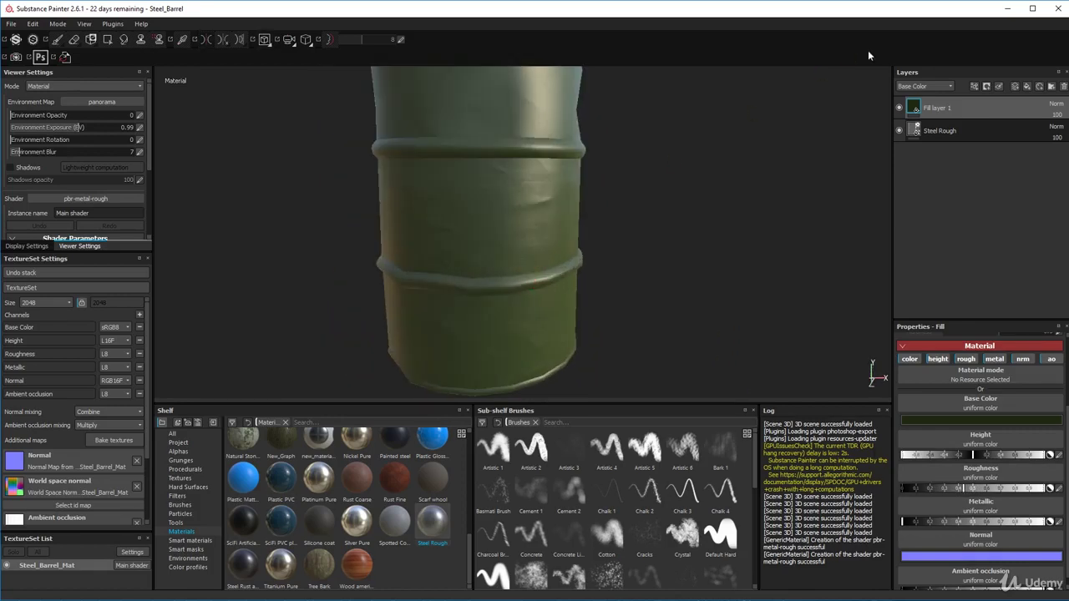
Hide Fill layer 1 and set the Steel Rough layer's Steel Roughness to 0.61, checking the bare metal
click(900, 109)
alt+drag(673, 203, 584, 185)
click(963, 129)
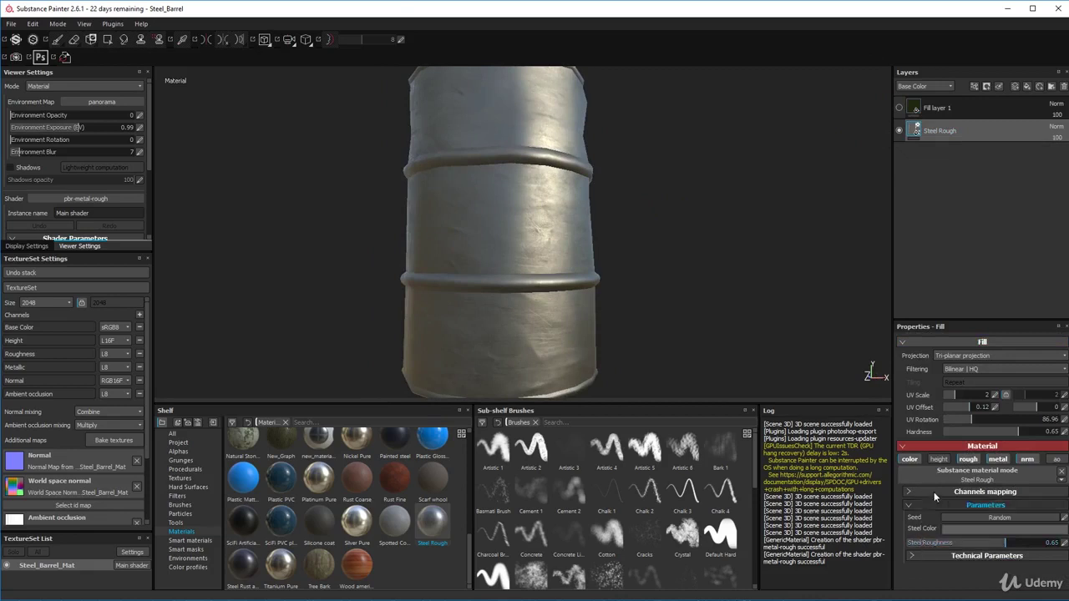
drag(1011, 544, 1001, 547)
alt+drag(656, 314, 644, 293)
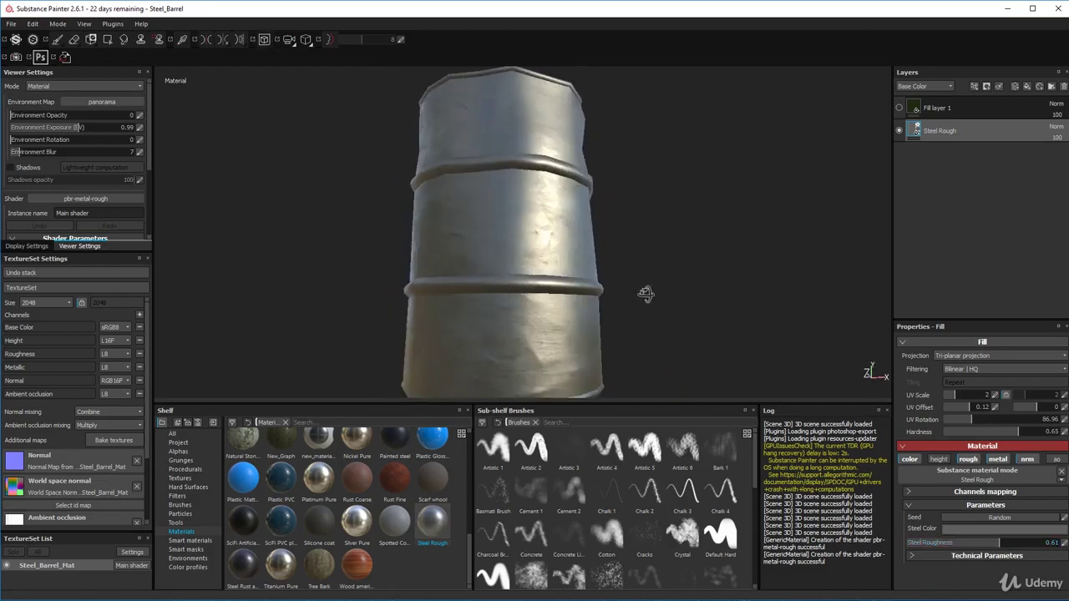
Show Fill layer 1 again and set the Steel Rough layer's Steel Roughness to 0.66
click(898, 107)
alt+drag(534, 209, 551, 229)
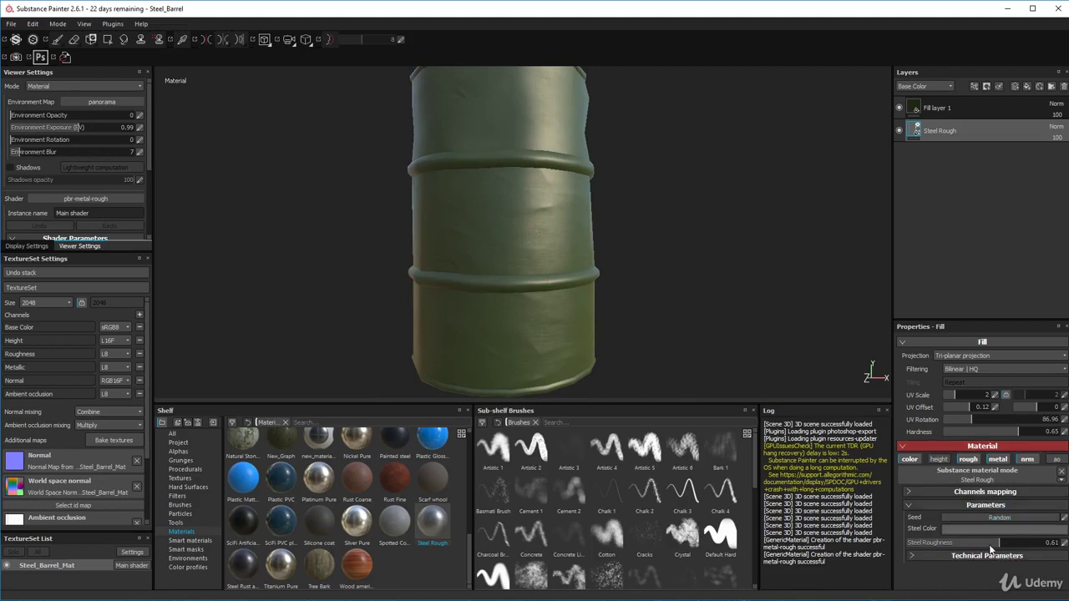
mouse_move(998, 546)
mouse_down()
mouse_move(1026, 546)
mouse_move(978, 543)
mouse_up()
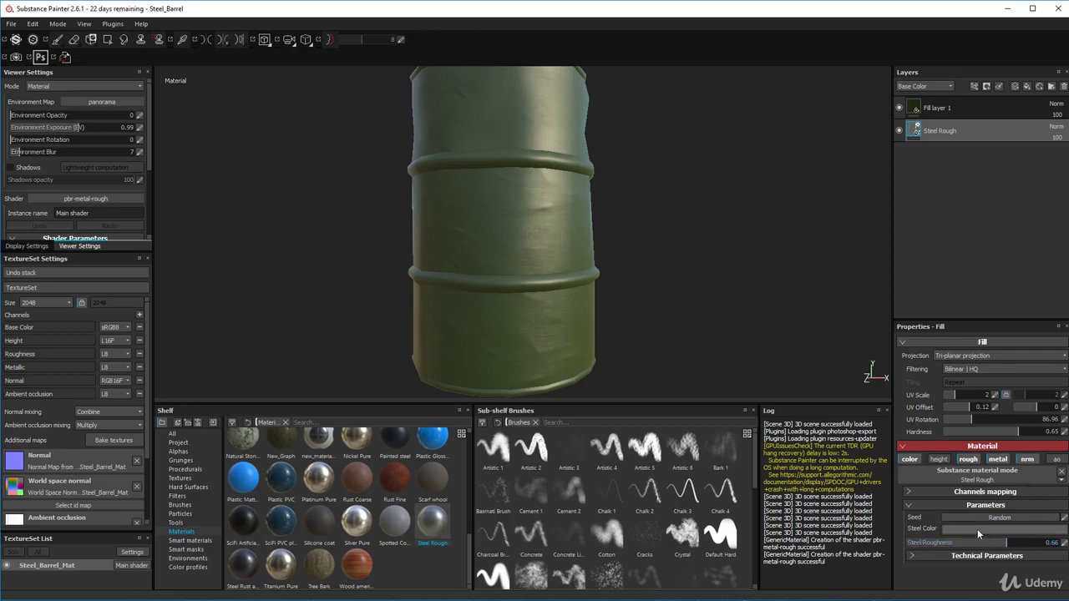
Raise Fill layer 1's Roughness slightly to about mid-range for a duller paint and check the barrel from several angles
click(956, 109)
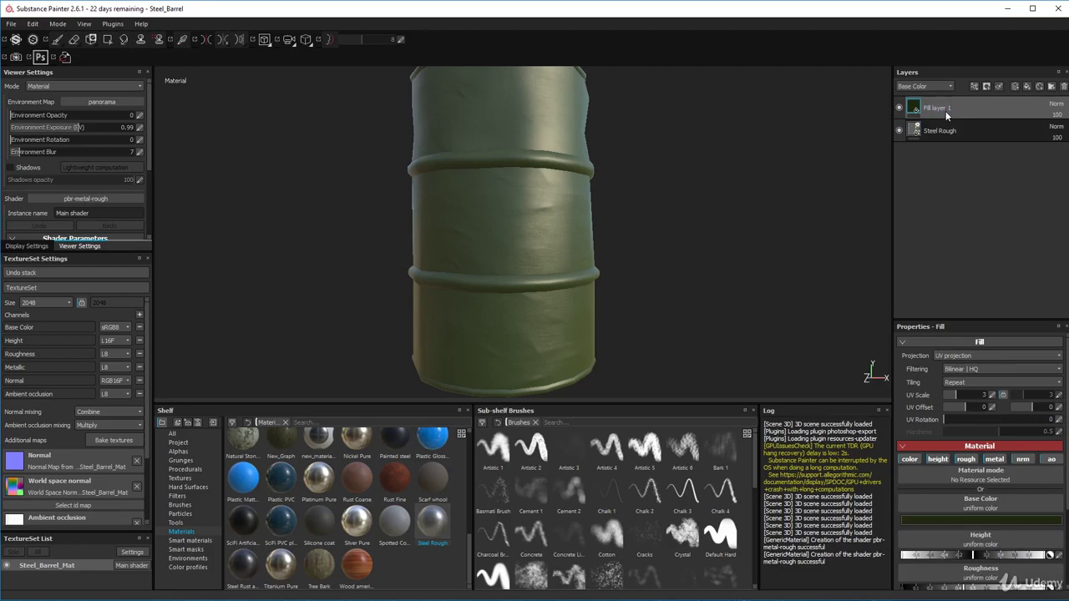
scroll(986, 576, down, 2)
drag(966, 521, 982, 525)
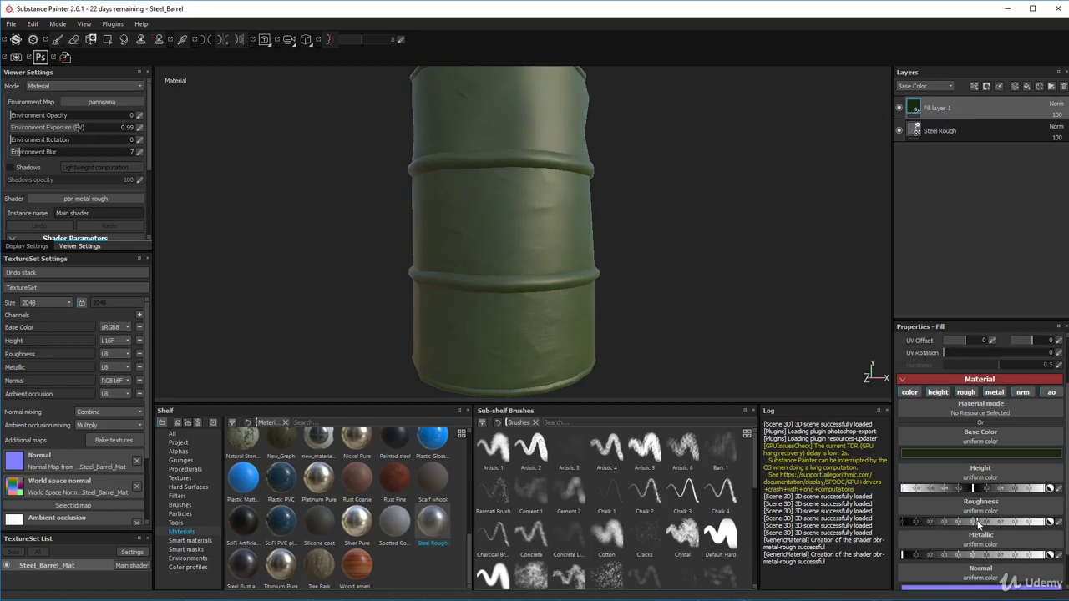
mouse_move(578, 161)
alt+mouse_down()
mouse_move(564, 159)
mouse_move(562, 241)
mouse_move(570, 216)
alt+mouse_up()
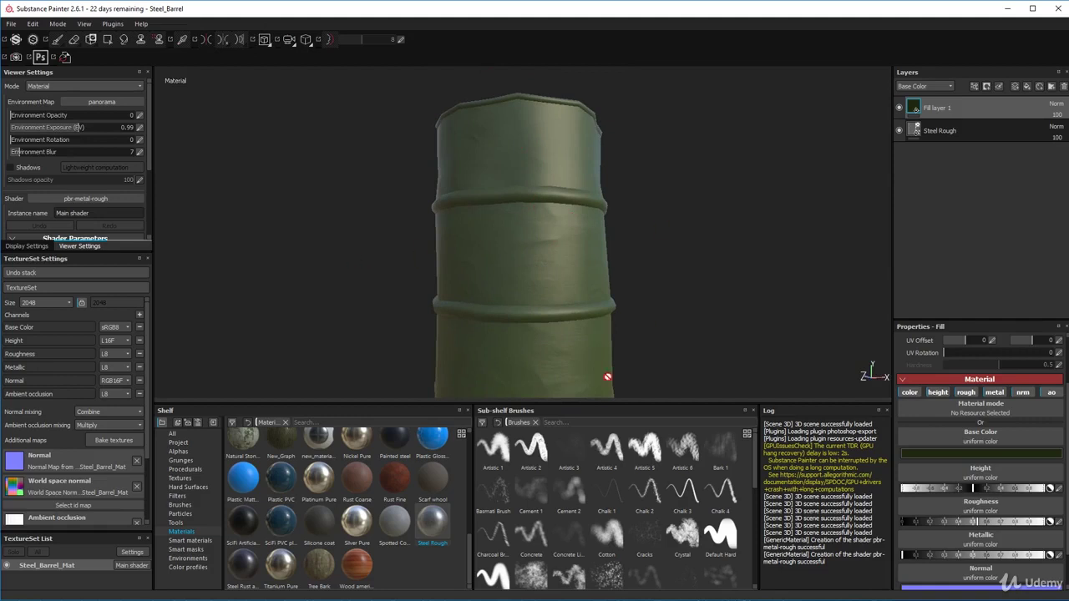
alt+drag(564, 317, 563, 278)
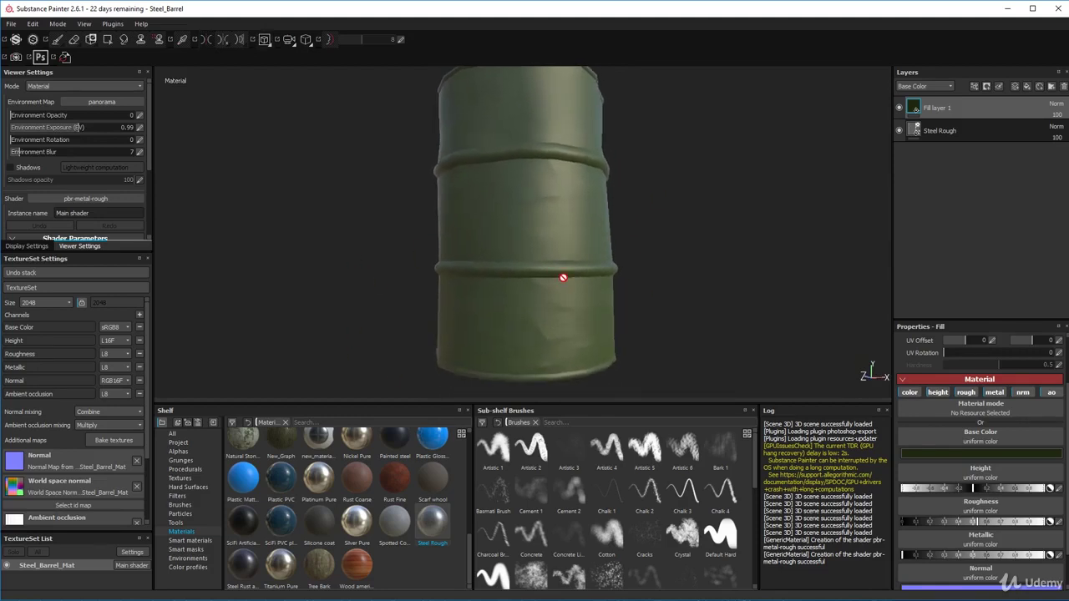
key(alt)
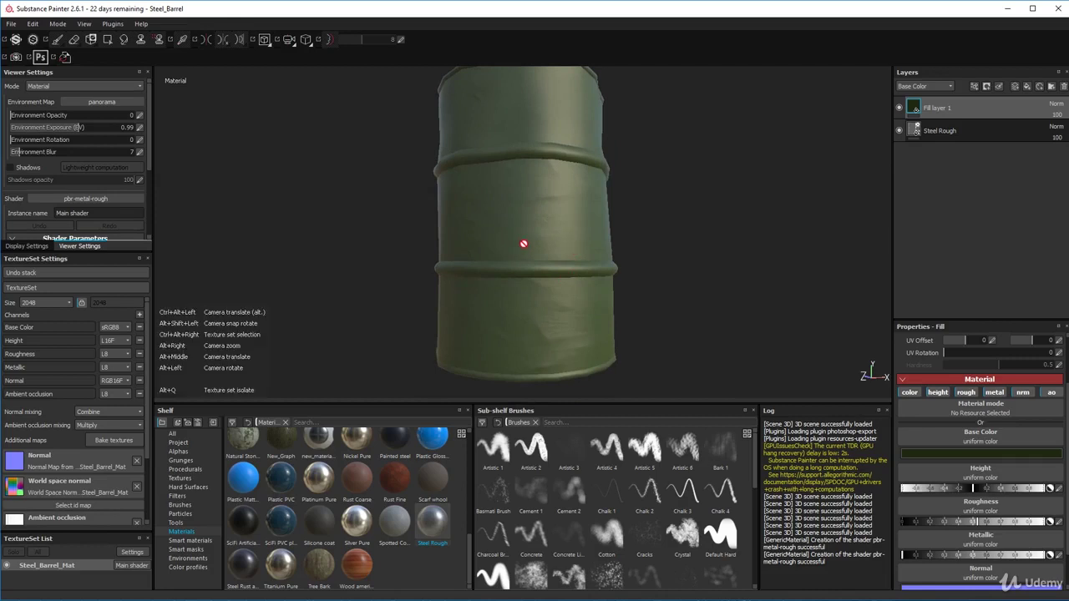
alt+drag(539, 226, 488, 257)
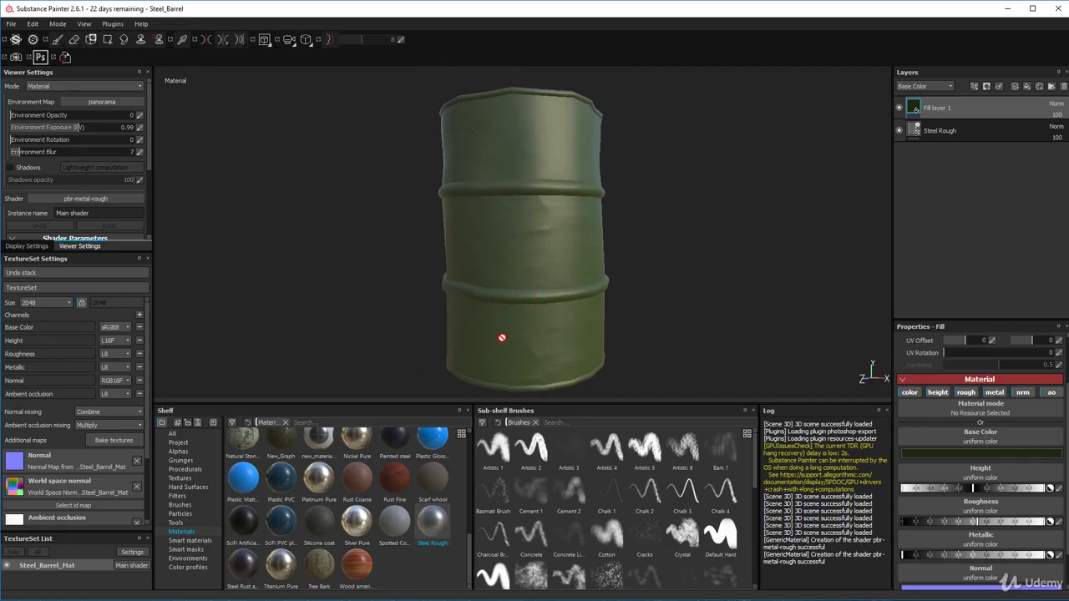
mouse_move(502, 338)
alt+mouse_down()
mouse_move(493, 329)
mouse_move(518, 326)
alt+mouse_up()
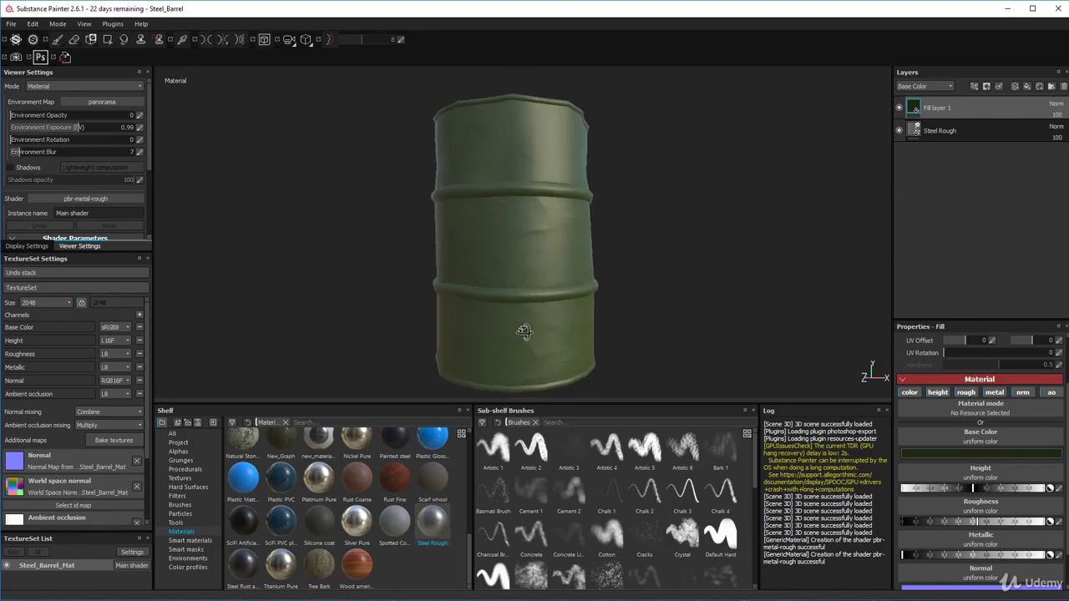